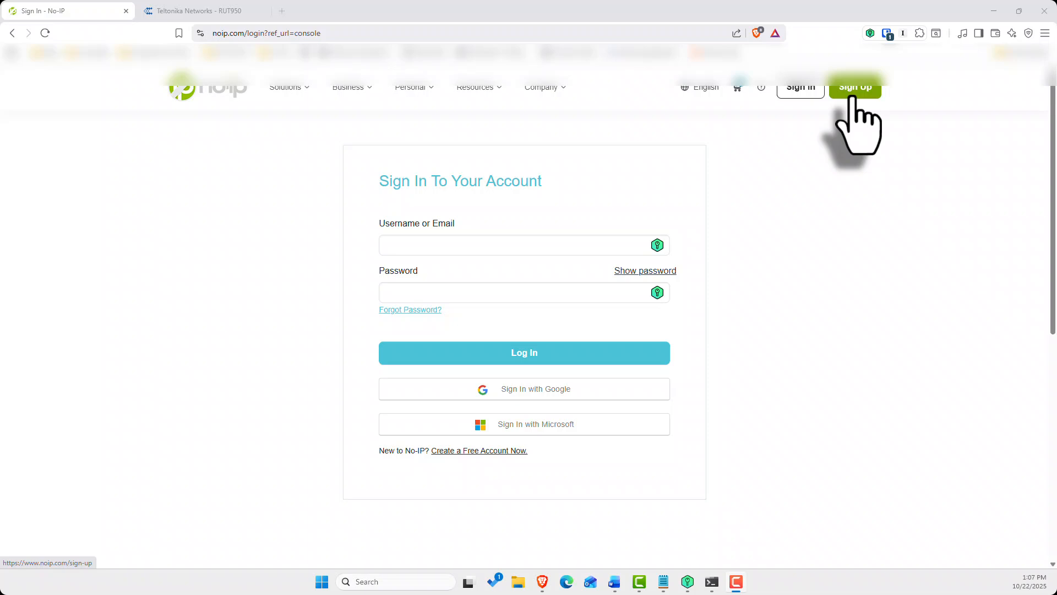
Step: Sign in to No-IP with the saved credentials and open the Managed DNS Zones list
click(427, 245)
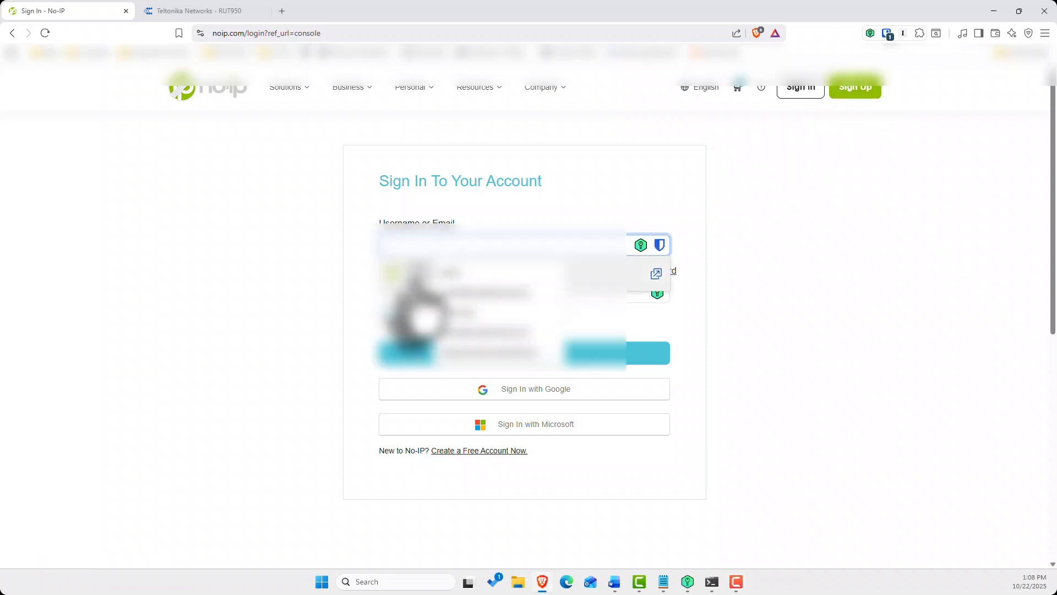
click(420, 313)
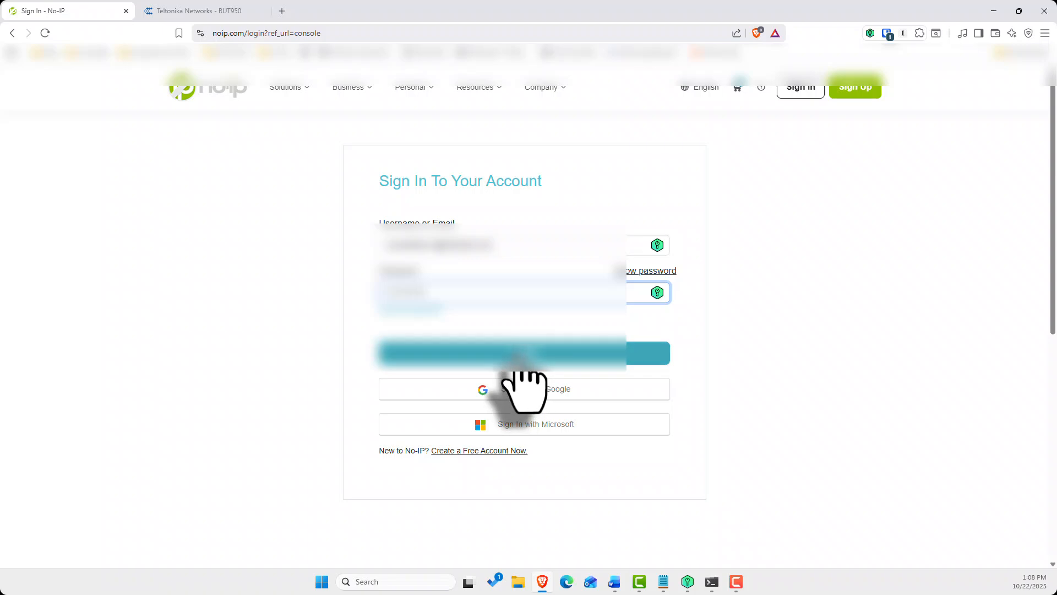
click(521, 358)
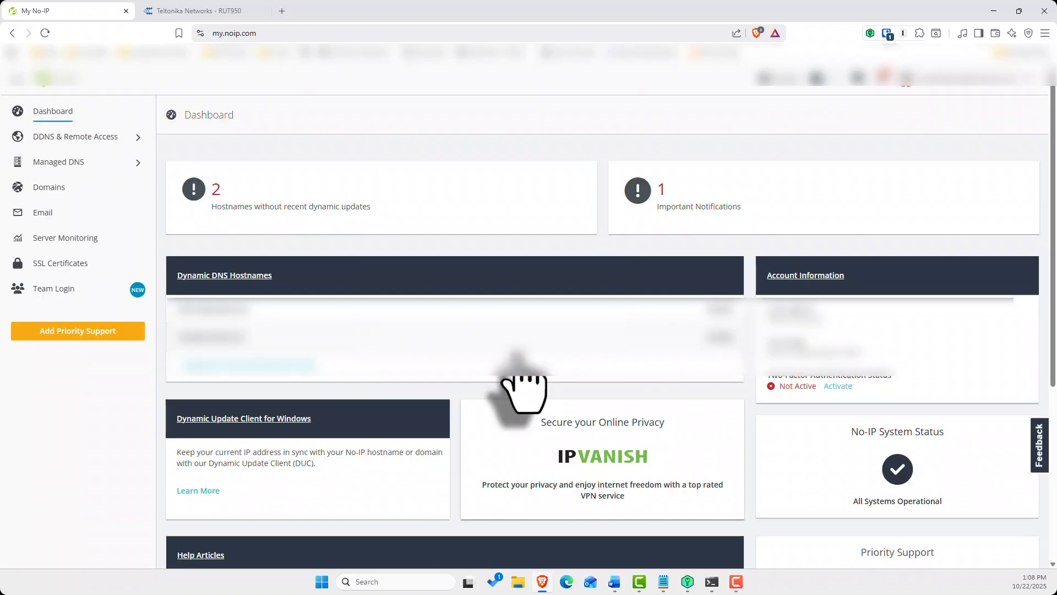
click(65, 170)
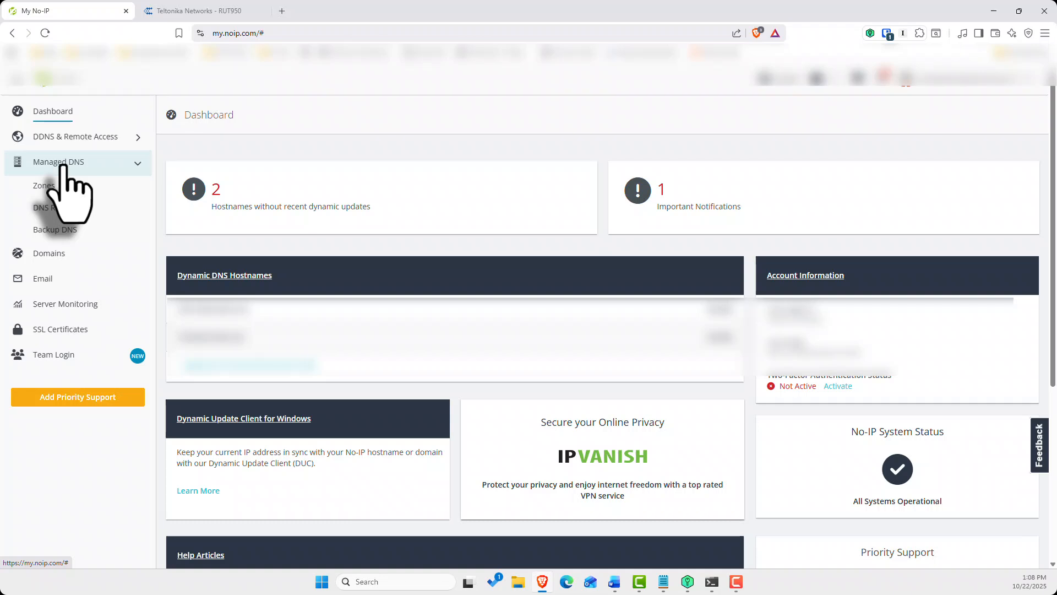
click(46, 187)
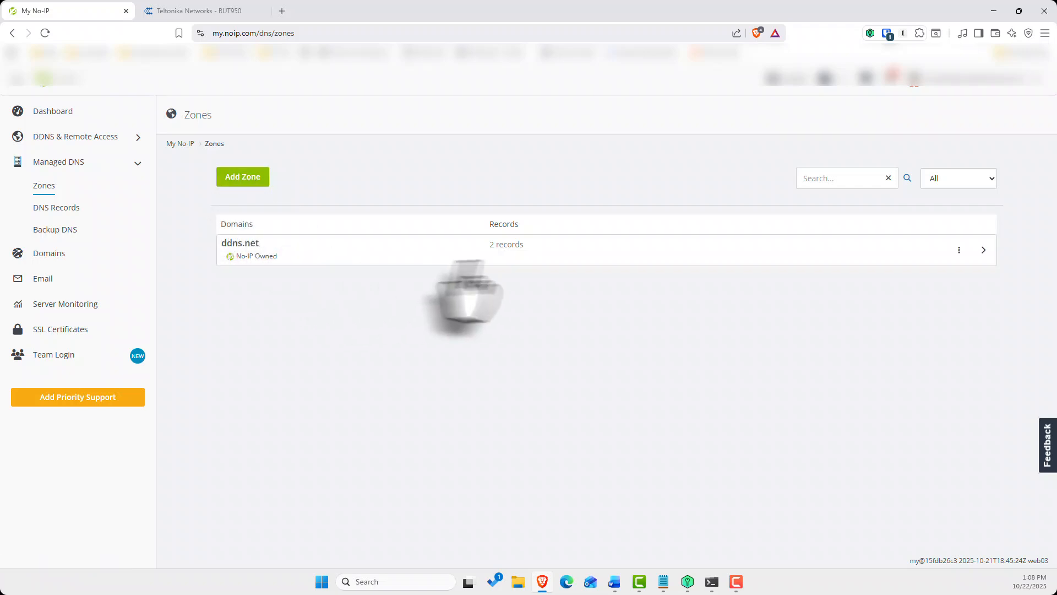
Step: Create an A record for host myhome-pc under ddns.net, keeping the pre-filled public IPv4 address
click(501, 255)
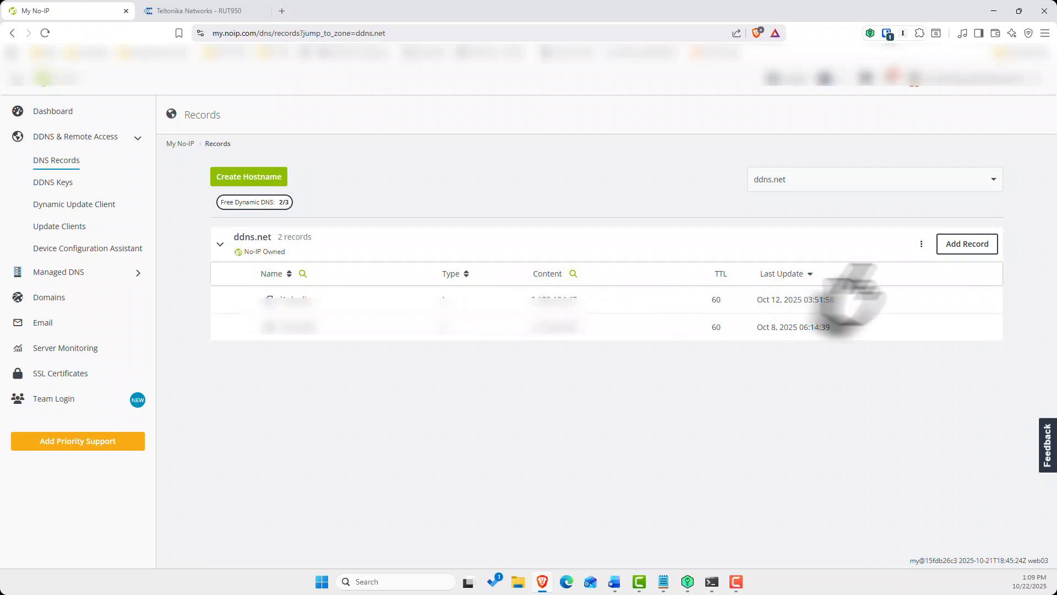
click(959, 251)
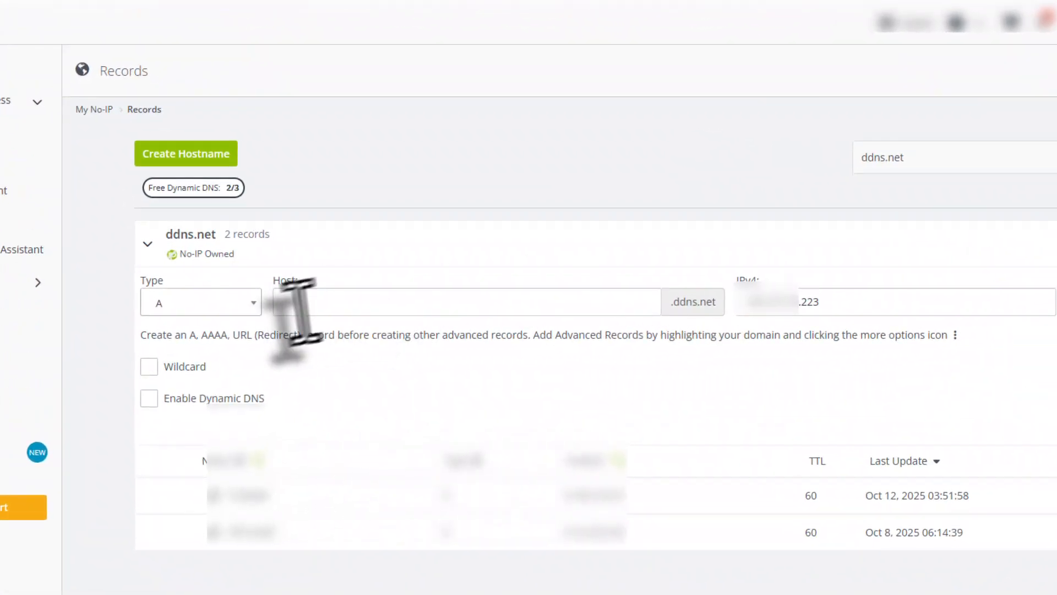
click(303, 308)
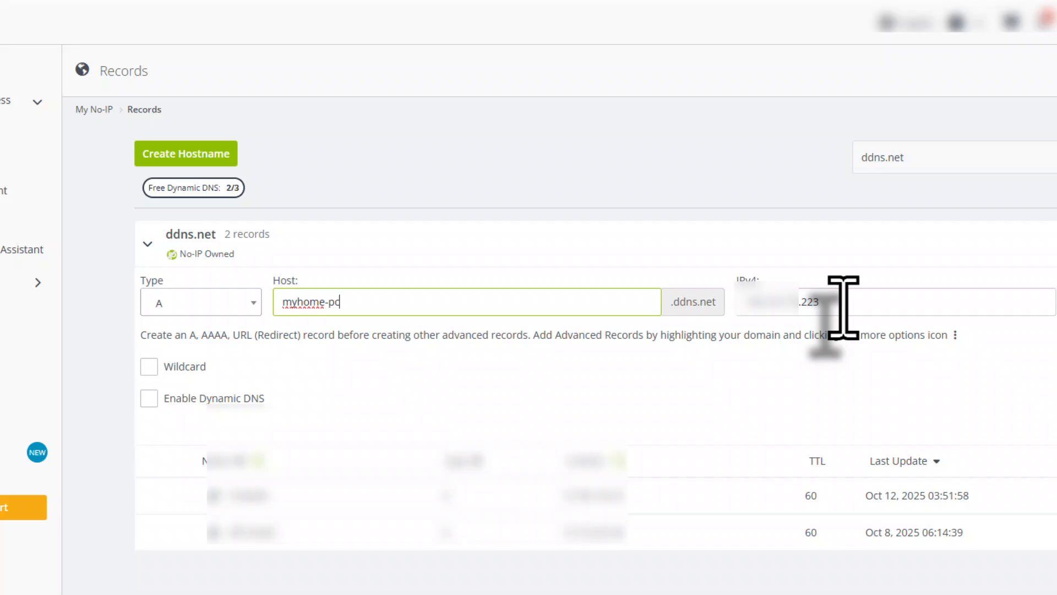
drag(831, 302, 739, 303)
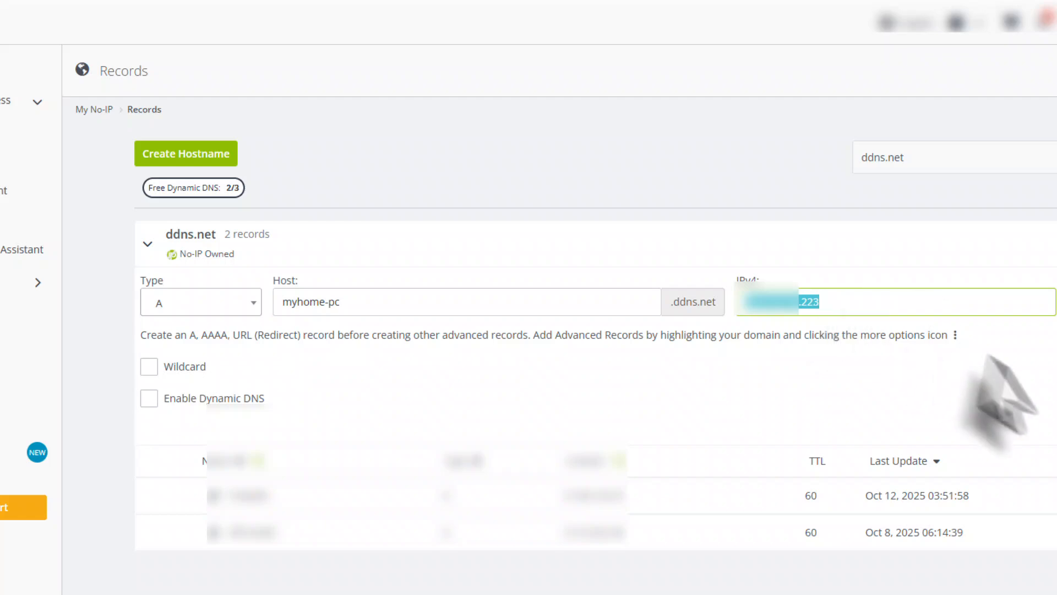
click(980, 380)
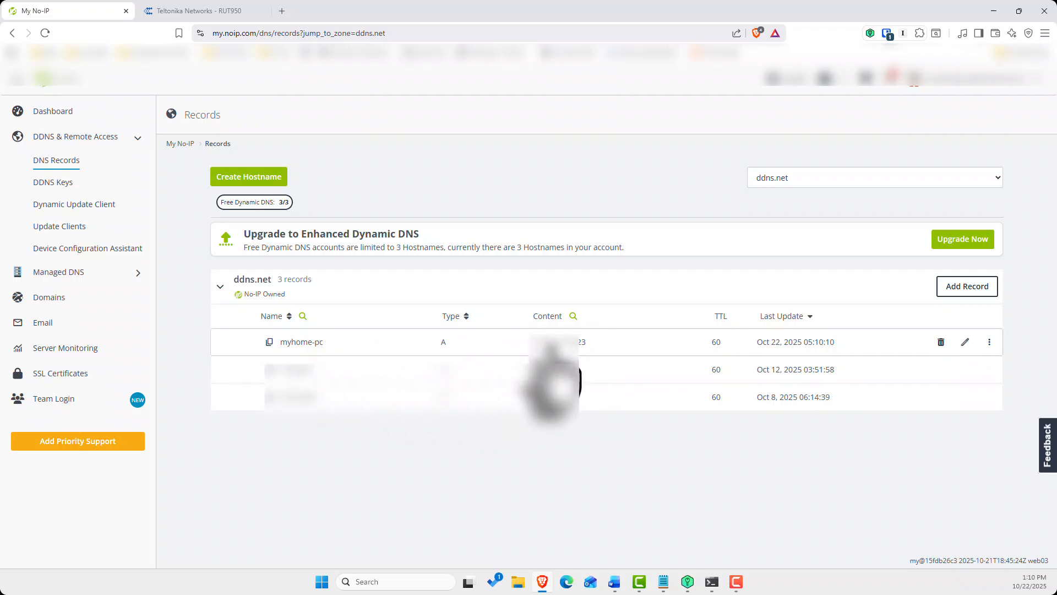
Step: Ping myhome-pc.ddns.net from a PowerShell terminal, which reports host not found, then minimize it
right_click(319, 583)
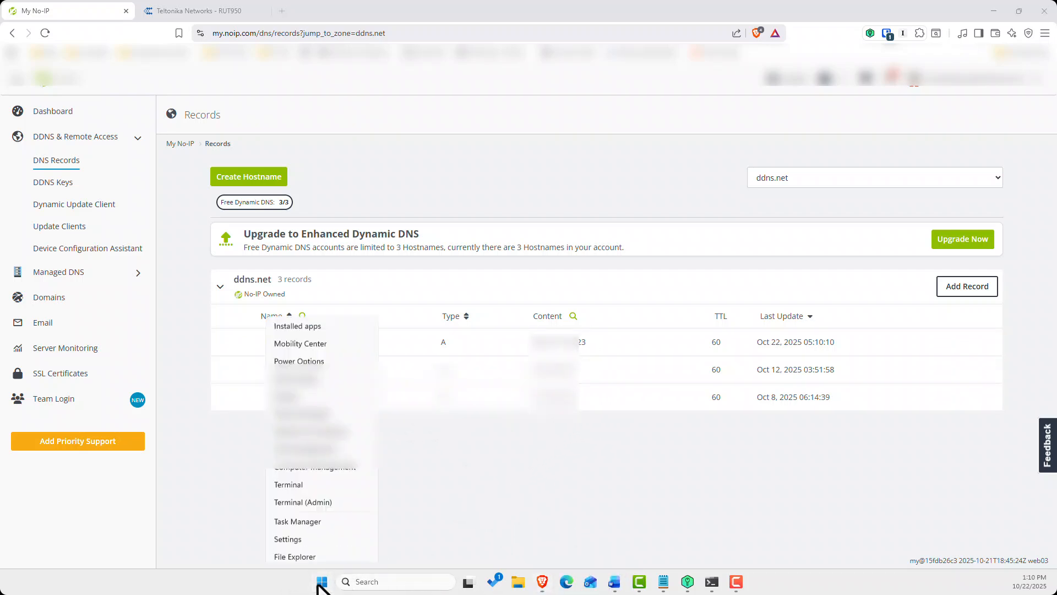
click(302, 410)
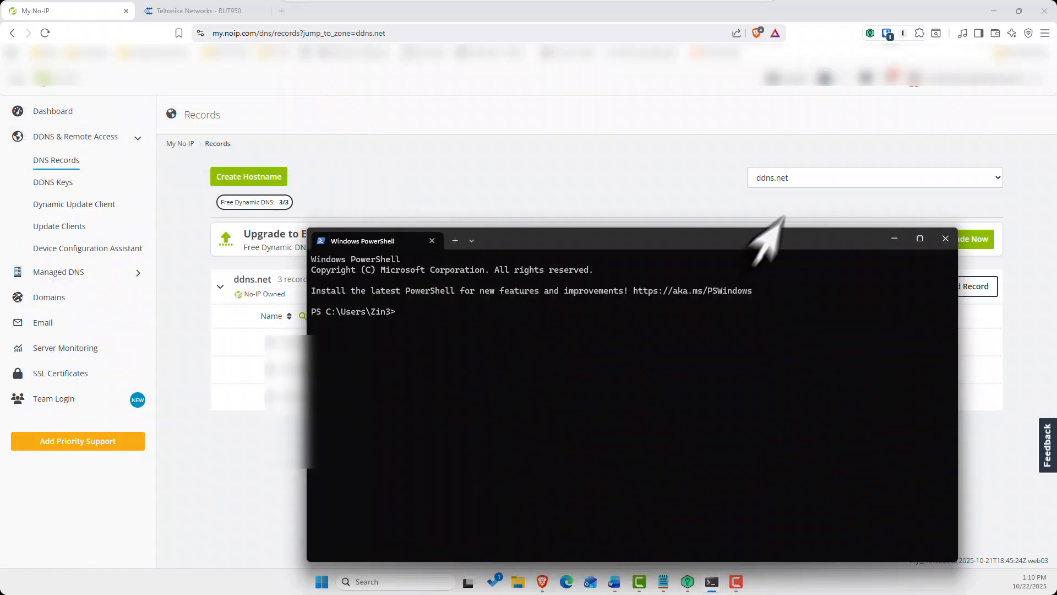
text(ping)
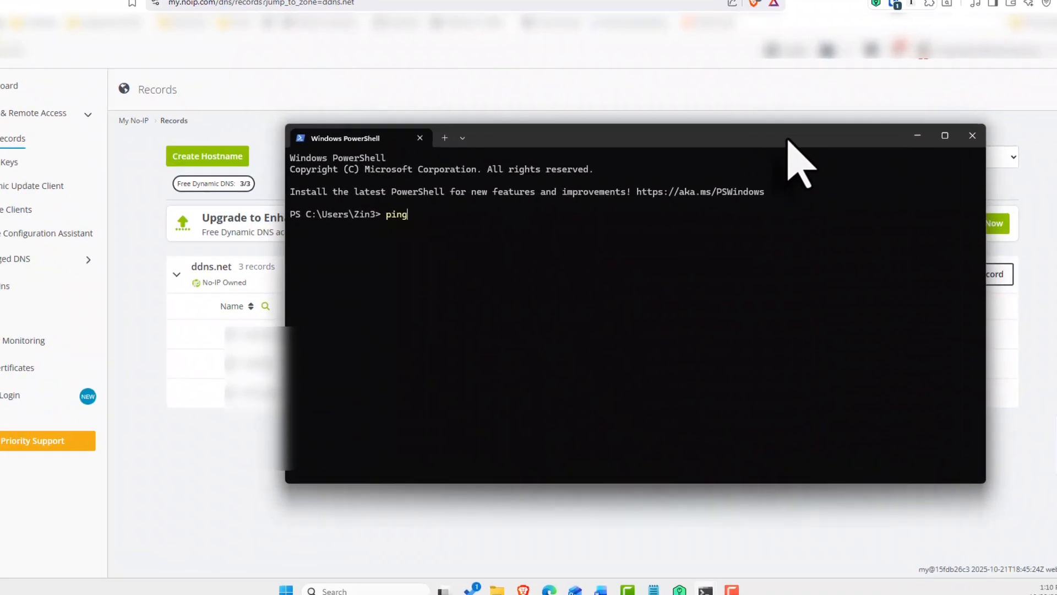
text( myhome-pc.ddns.net)
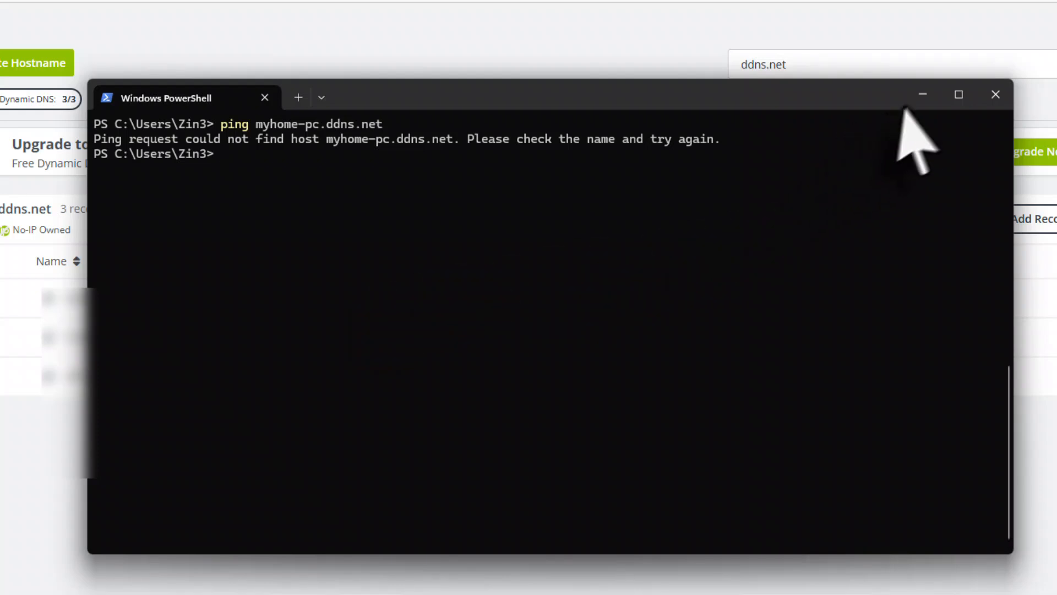
click(923, 94)
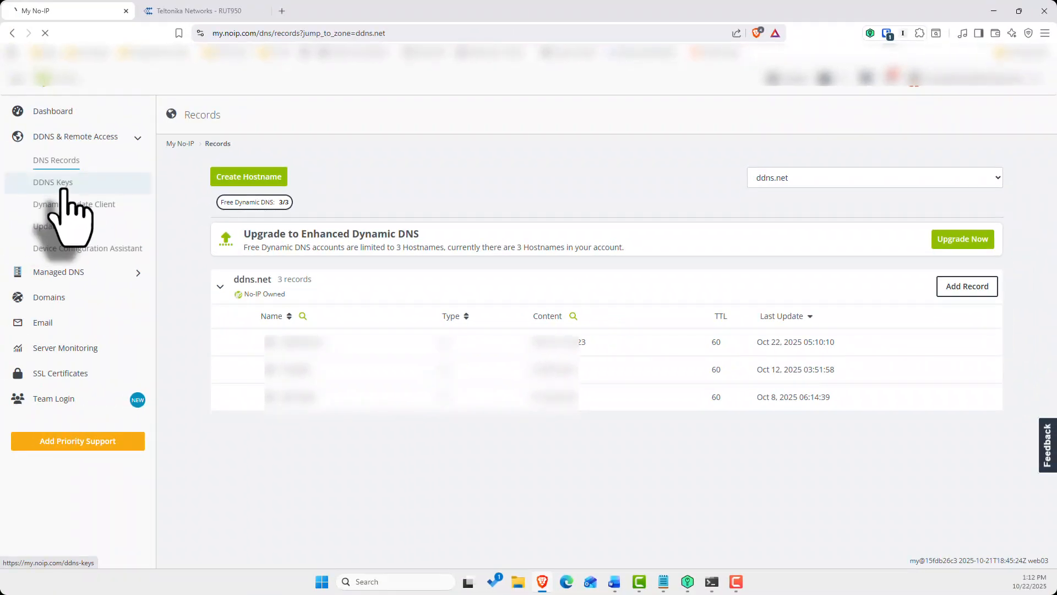
Step: Create the DDNS key group 'mygroup' containing myhome-pc.ddns.net and dismiss the generated key credentials
click(64, 188)
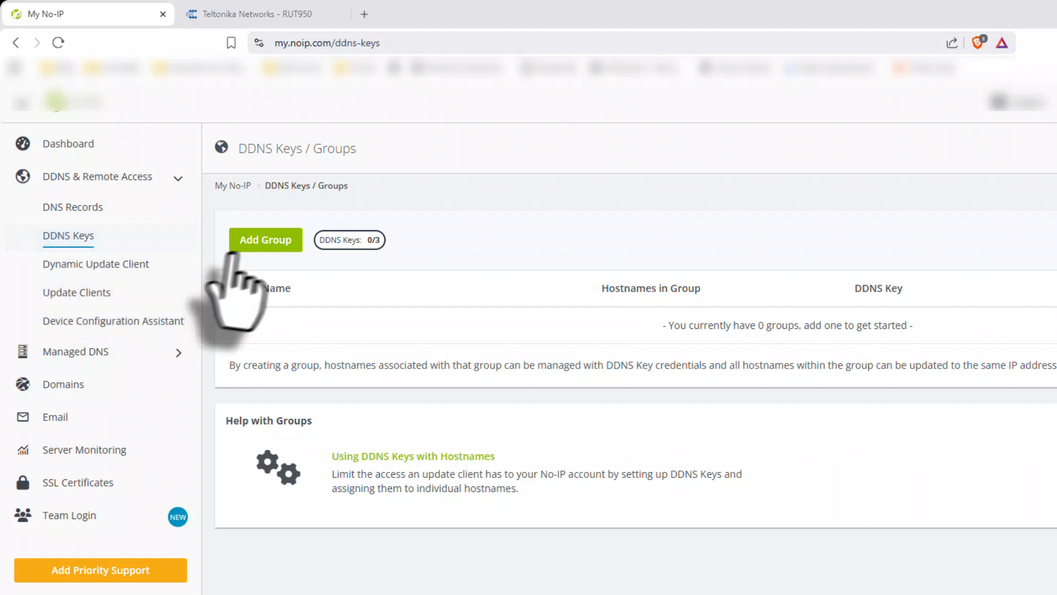
click(264, 242)
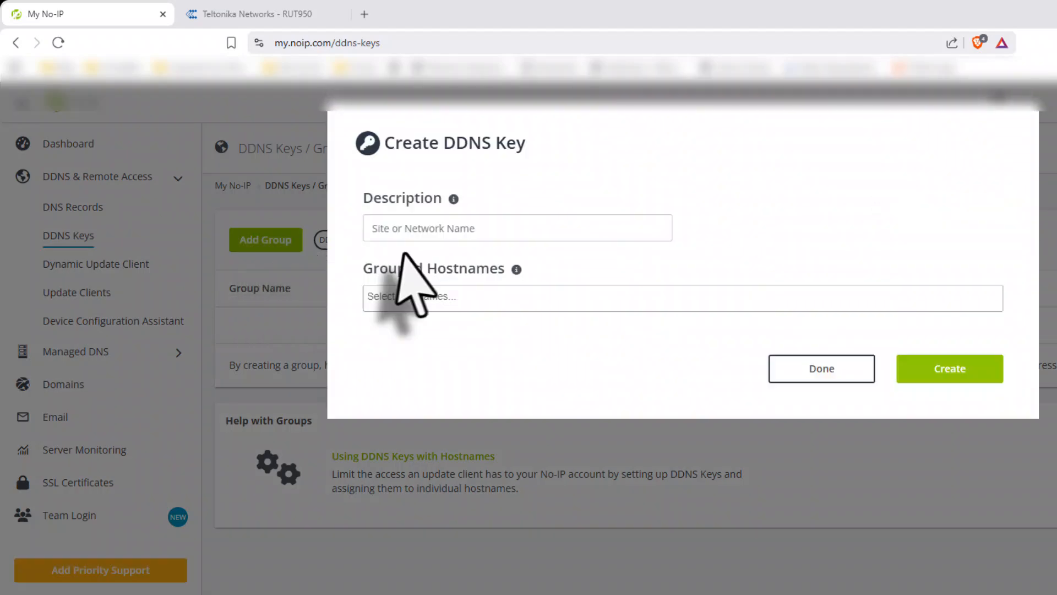
click(417, 232)
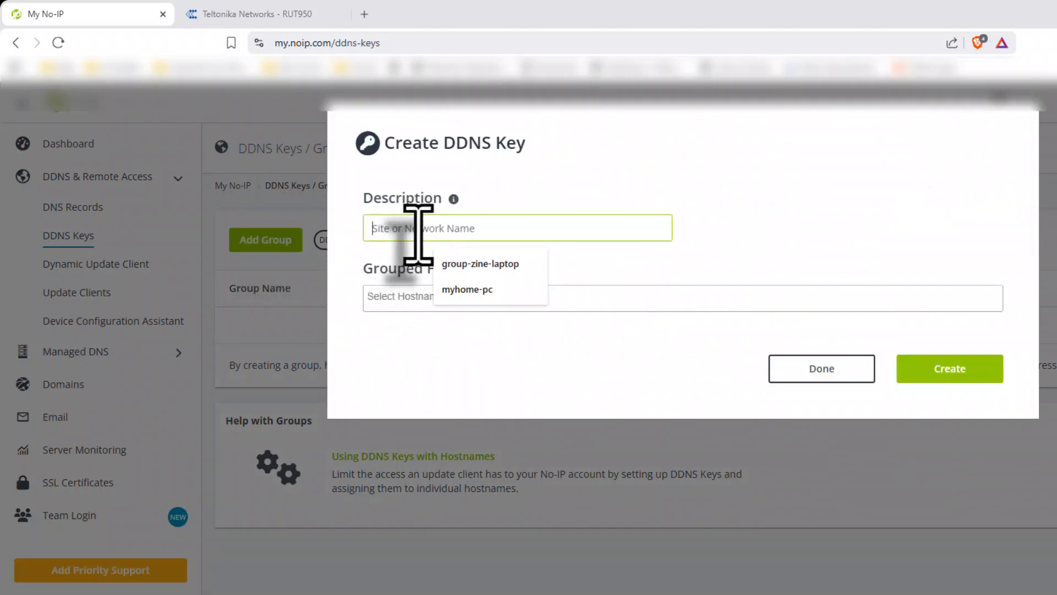
text(mygroup)
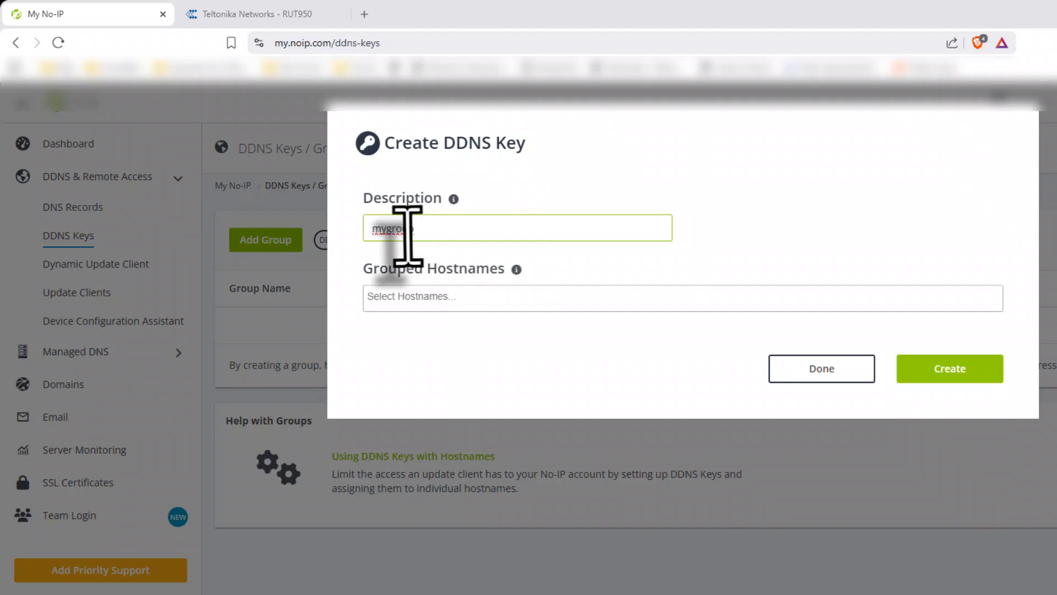
click(427, 300)
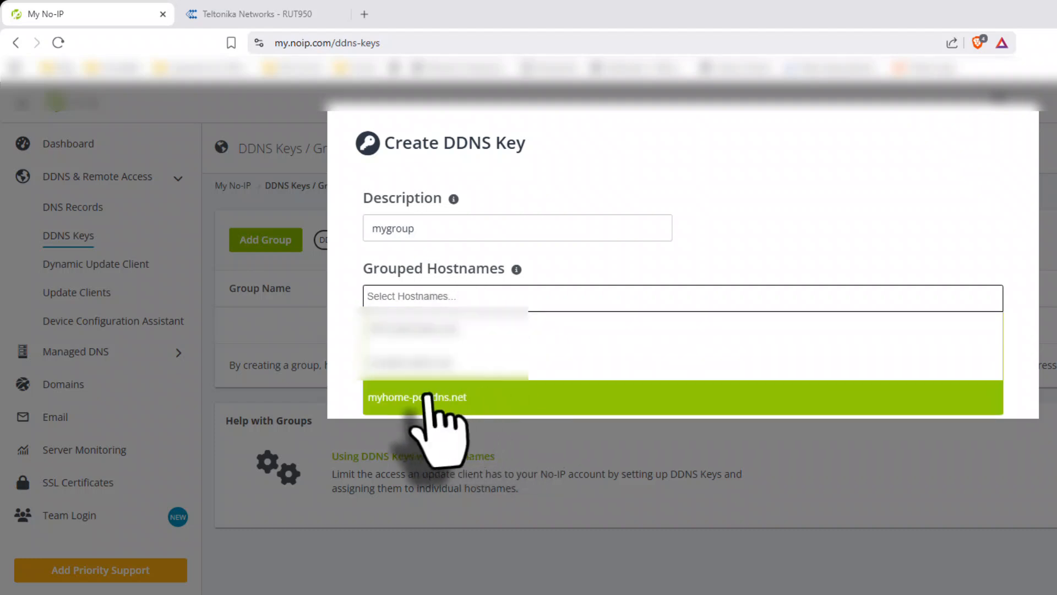
click(477, 398)
click(959, 379)
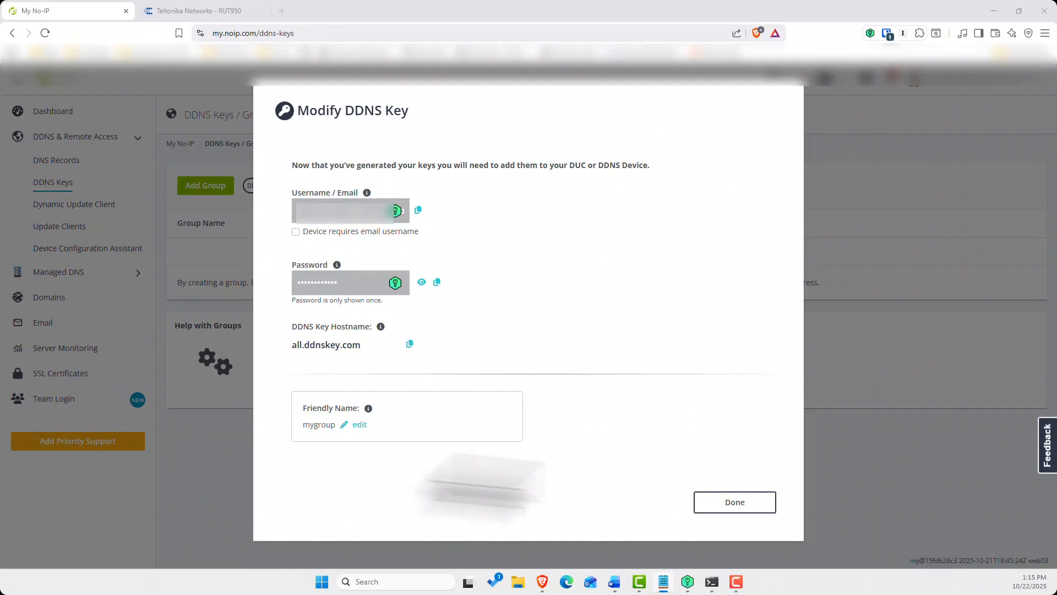
click(715, 502)
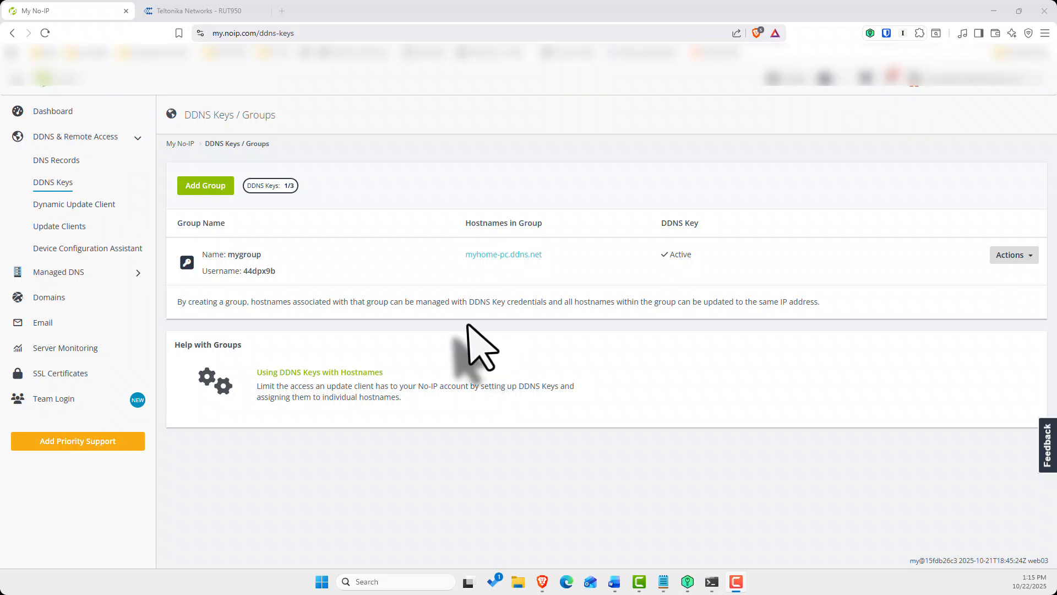
Step: Switch to the RUT950 WebUI and open Services > Dynamic DNS
click(209, 12)
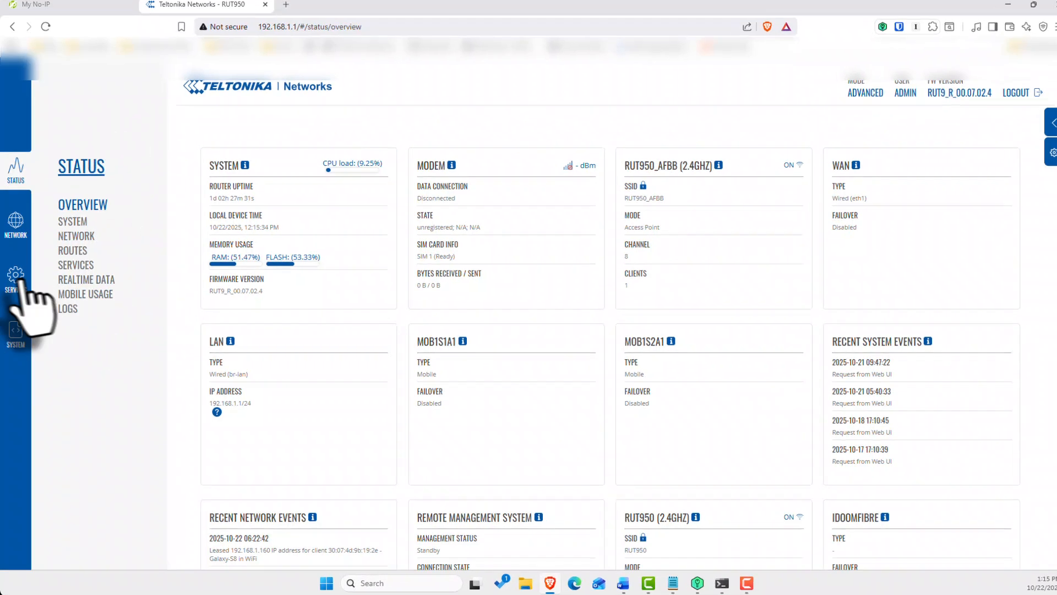
mouse_move(24, 290)
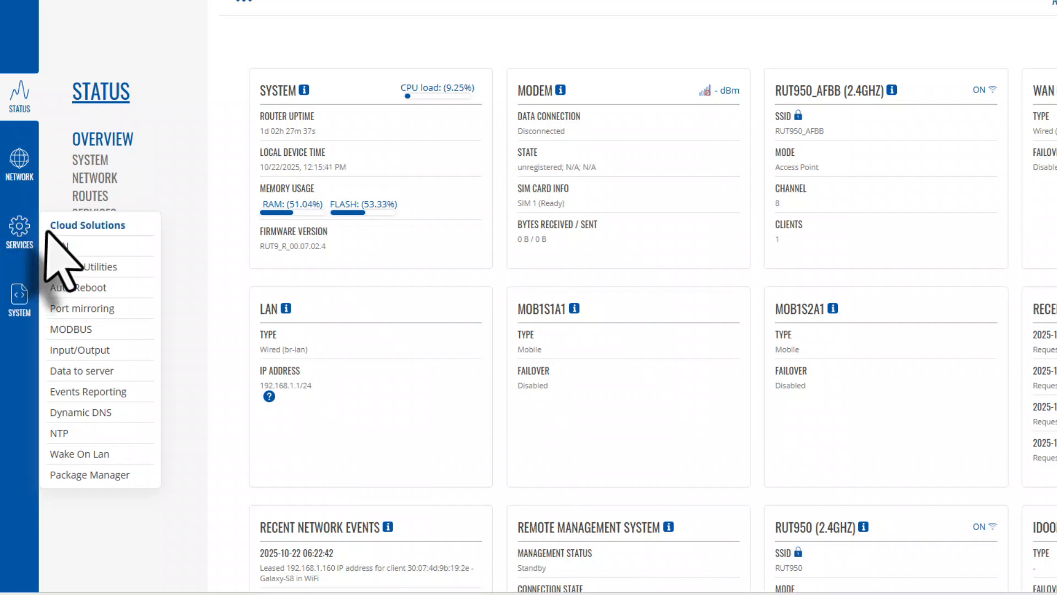
click(102, 413)
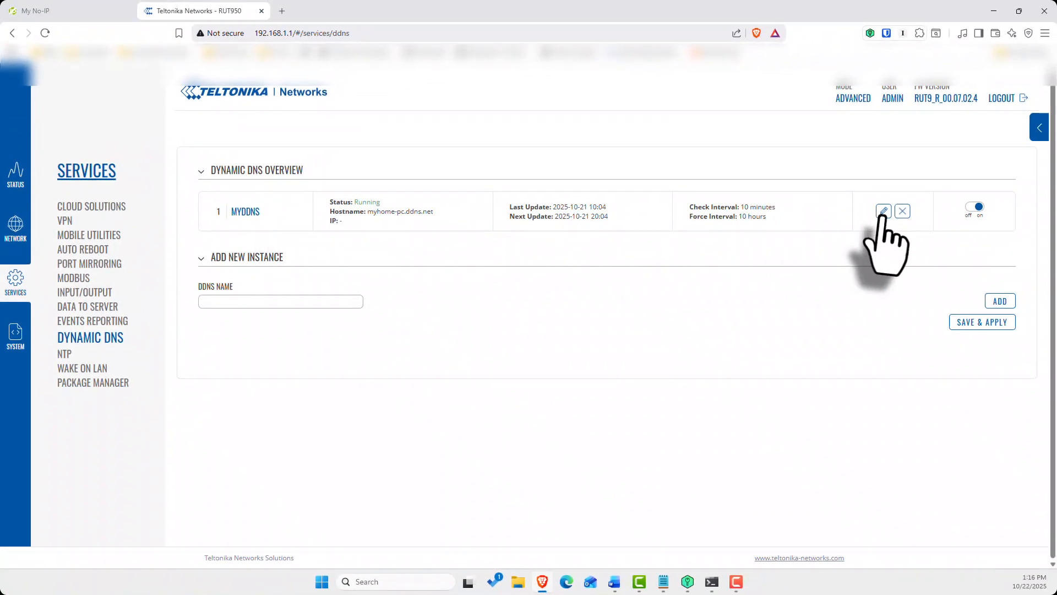
Step: Edit the MYDDNS instance, reviewing the lookup hostname and keeping no-ip.com as provider
click(883, 211)
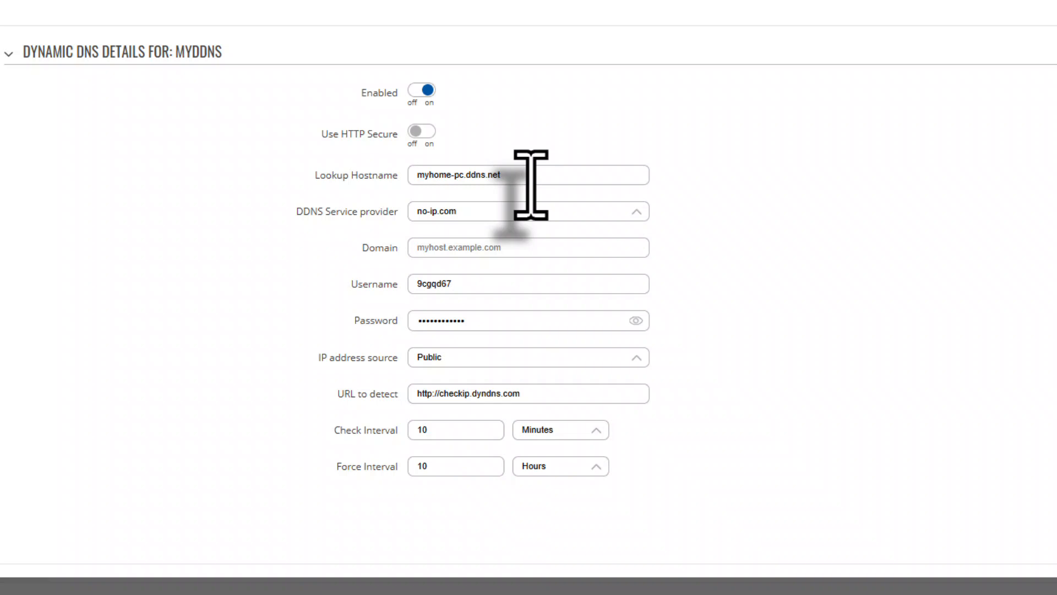
drag(530, 178, 402, 175)
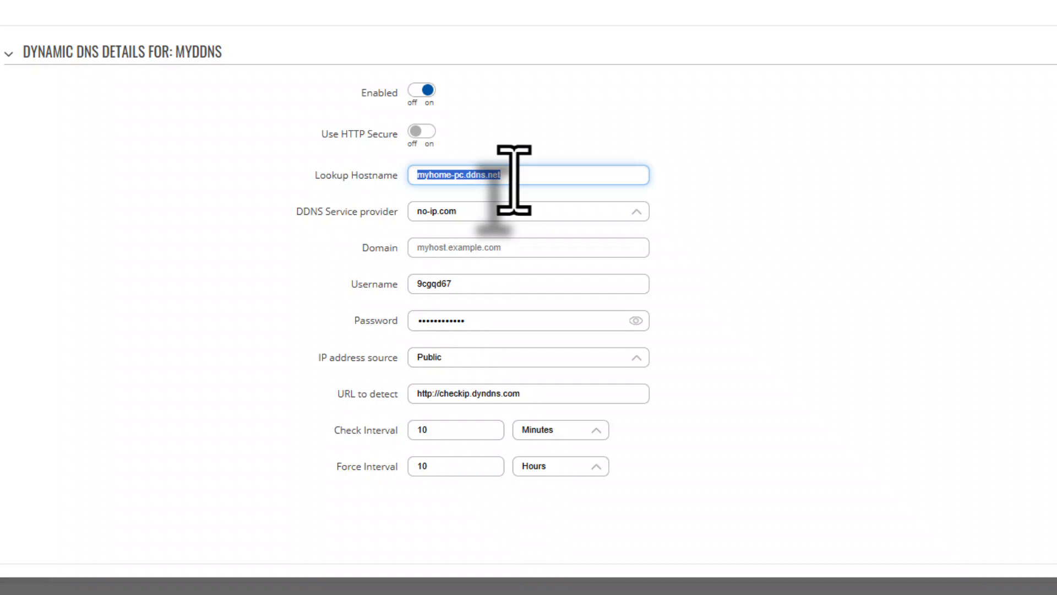
click(515, 214)
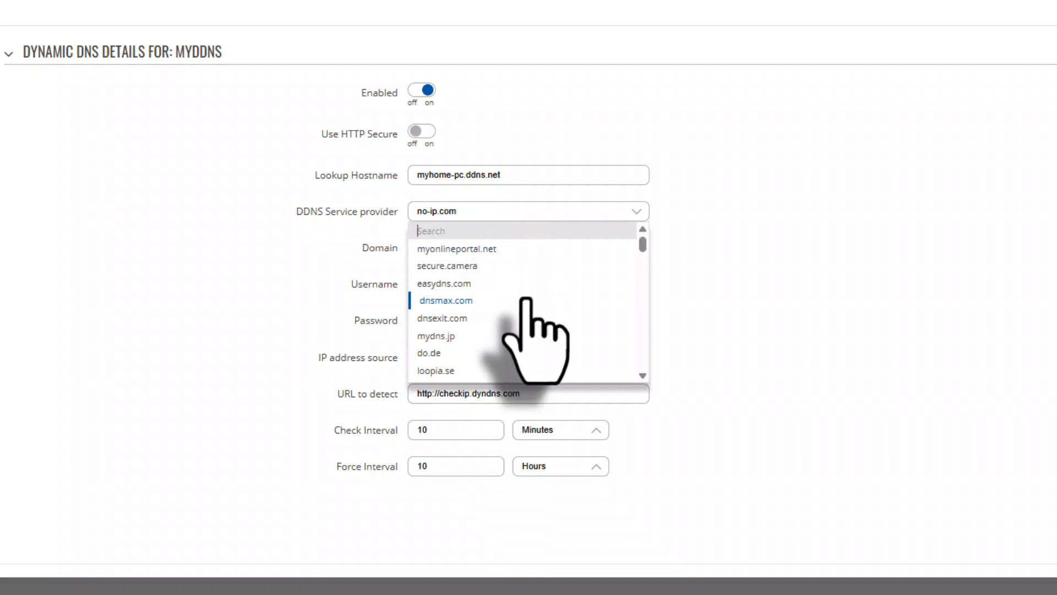
click(480, 212)
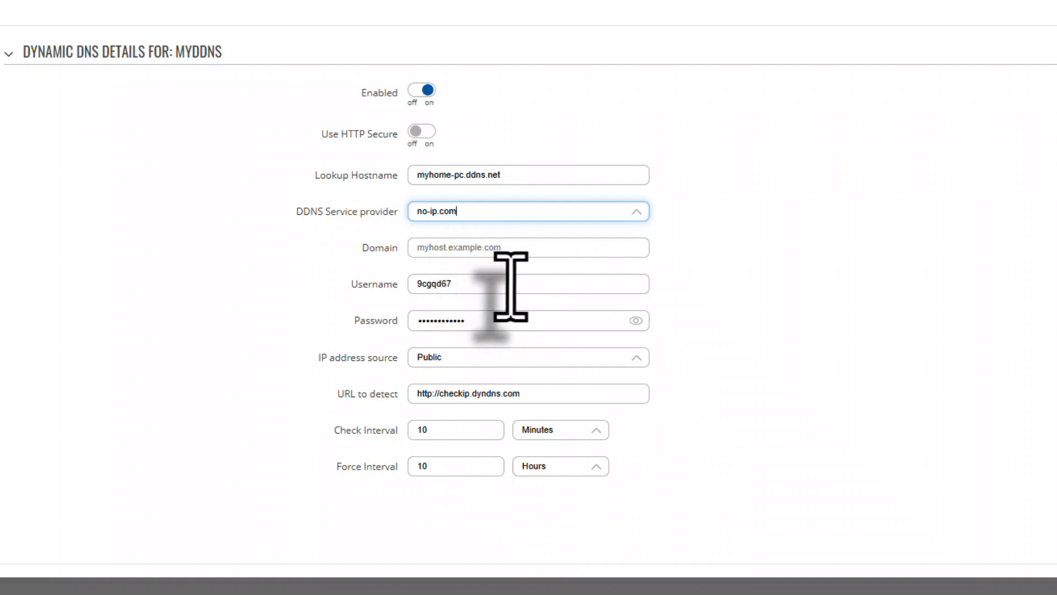
Step: Replace the DDNS username with the new key username and paste in the new password
drag(509, 288, 333, 319)
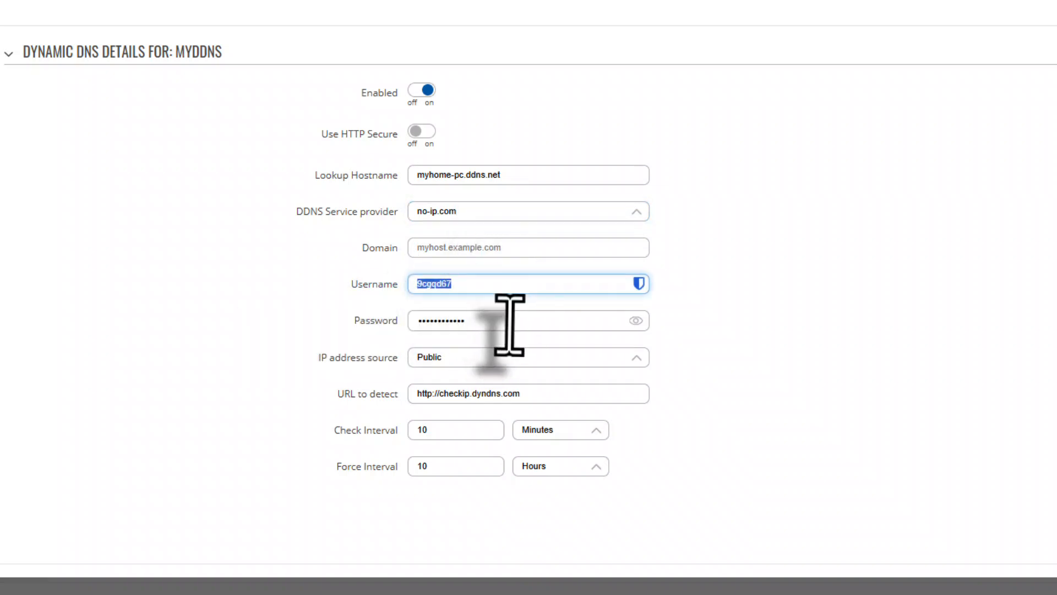
drag(510, 324, 413, 322)
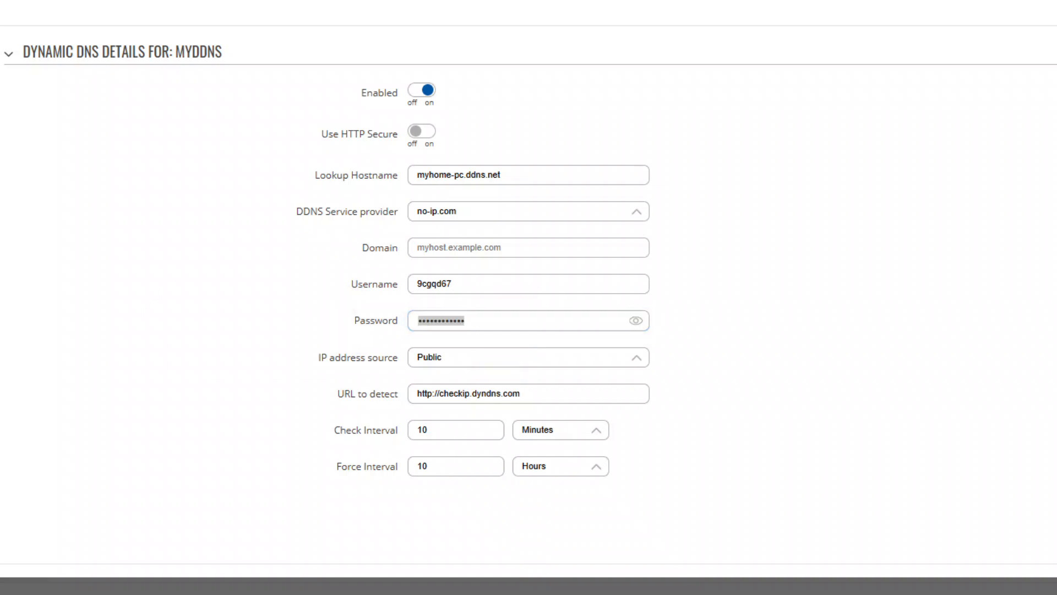
double_click(441, 284)
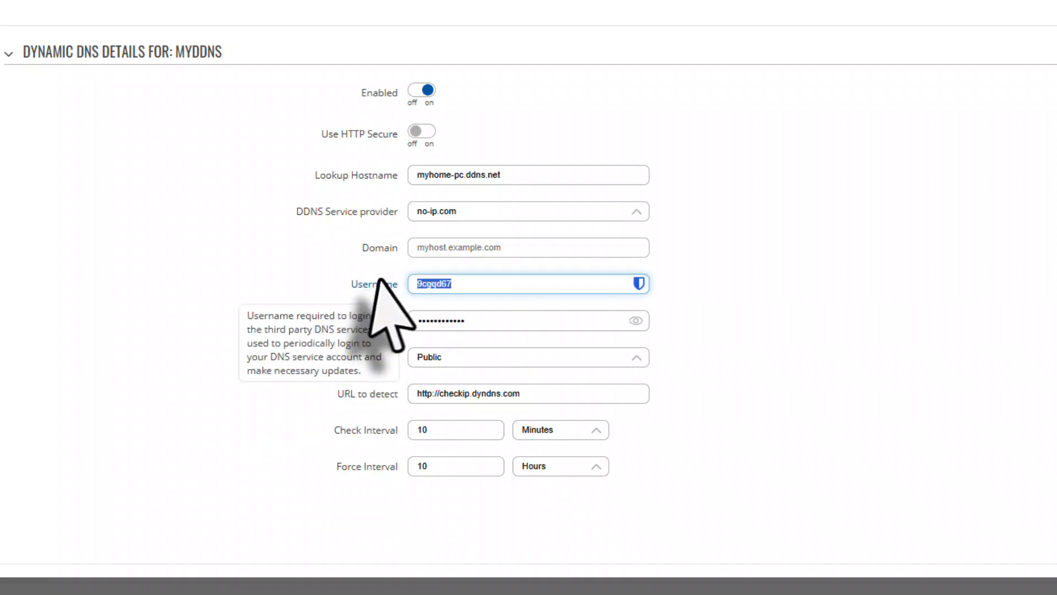
click(355, 323)
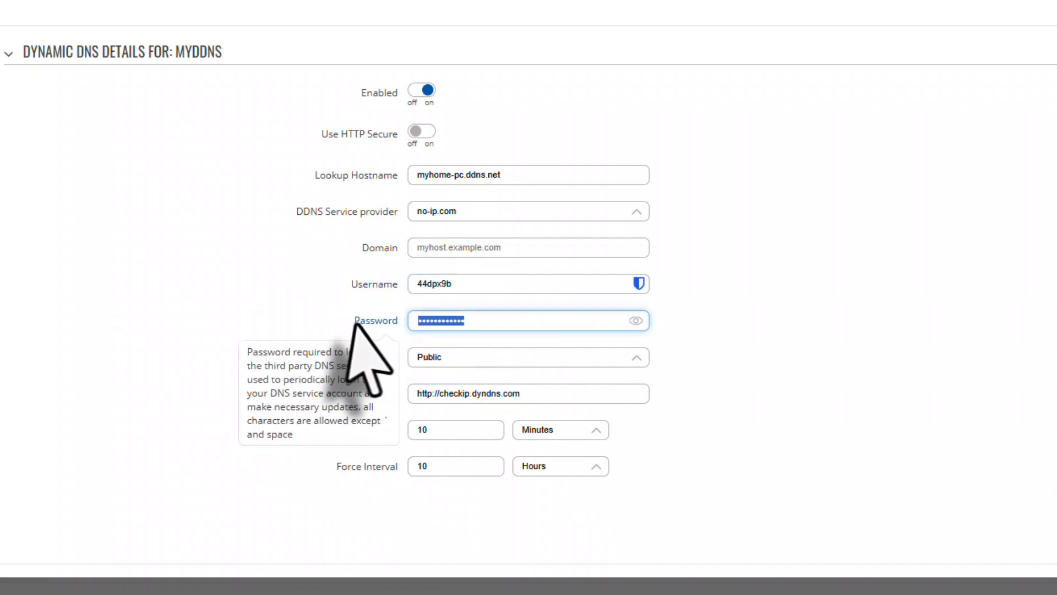
key(ctrl+v)
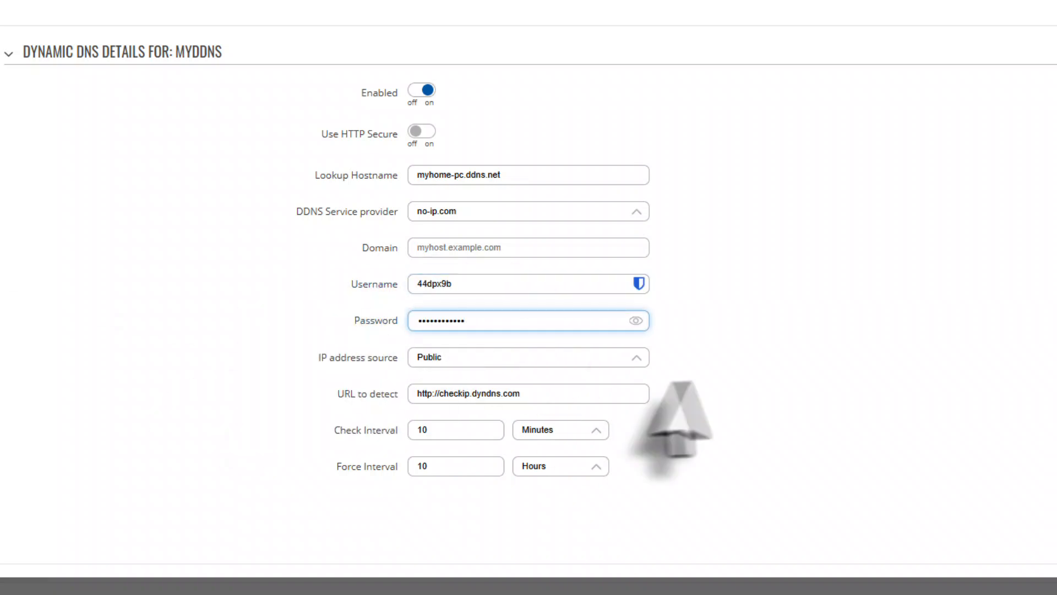
Step: Keep Public as the IP address source and save and apply the MYDDNS settings
click(483, 363)
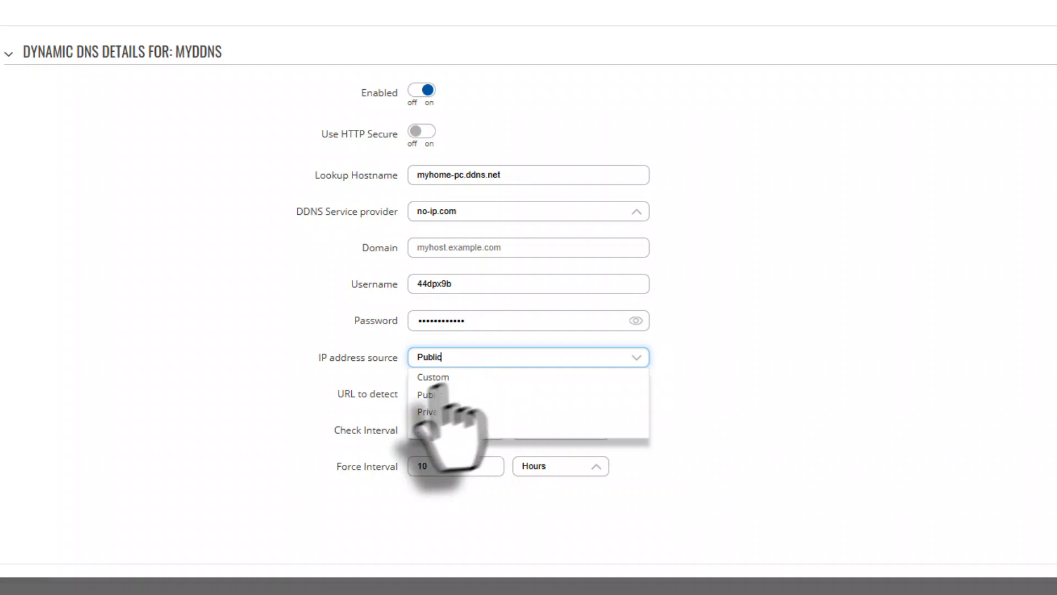
click(437, 392)
mouse_move(359, 405)
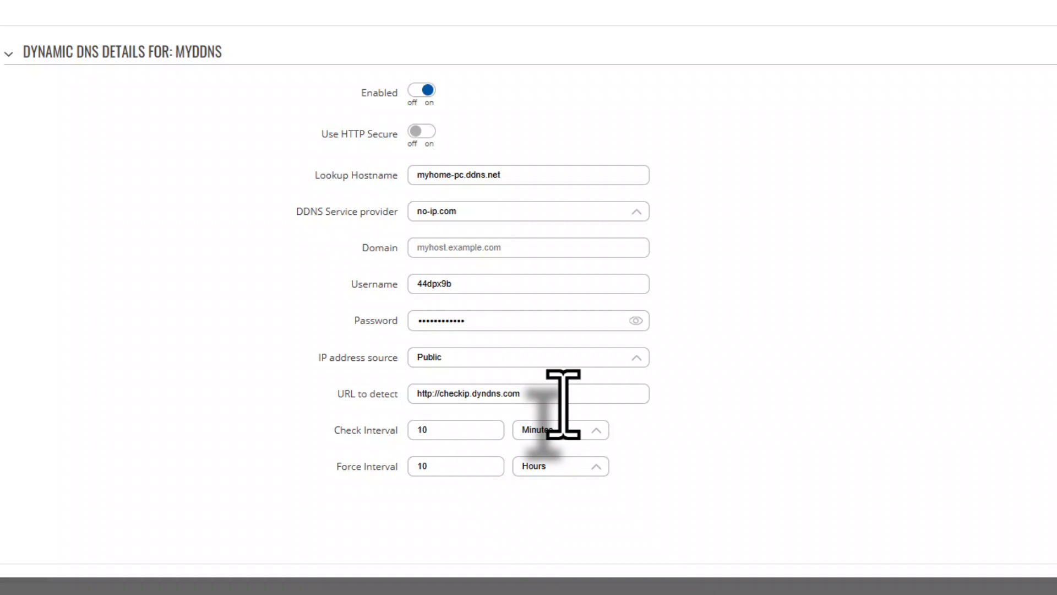
triple_click(498, 393)
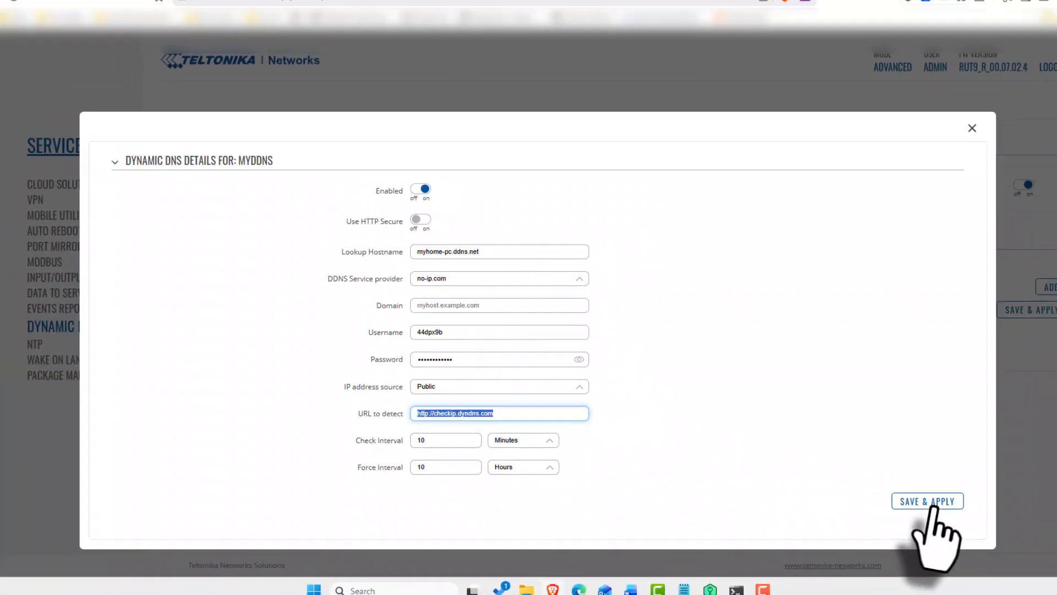
click(895, 501)
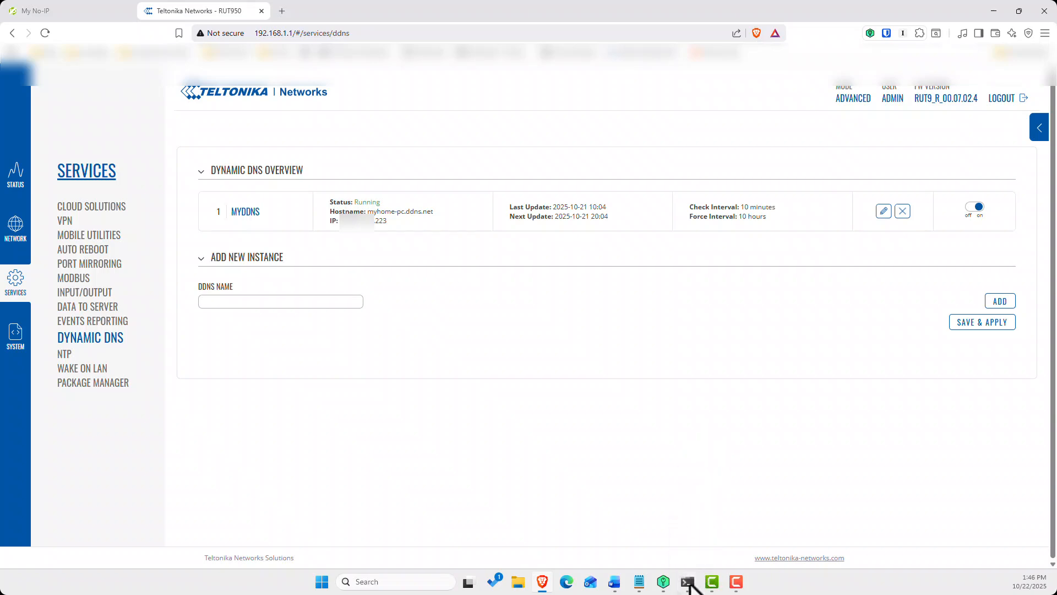
Step: Ping myhome-pc.ddns.net again in PowerShell, getting replies with 0% packet loss, then return to the browser
mouse_move(687, 579)
click(731, 542)
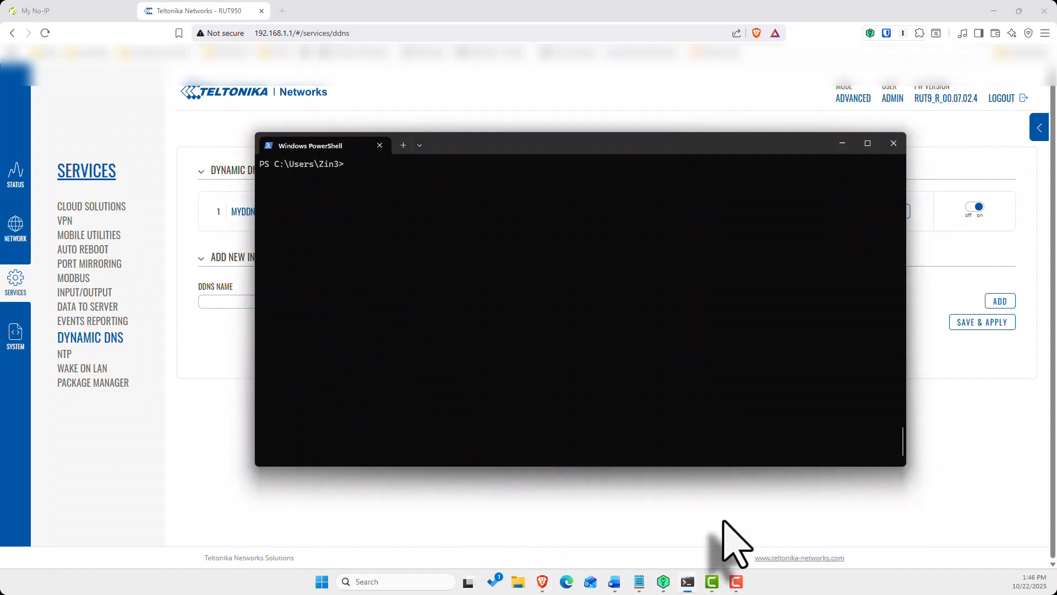
text(ping myhome-pc.ddns.net)
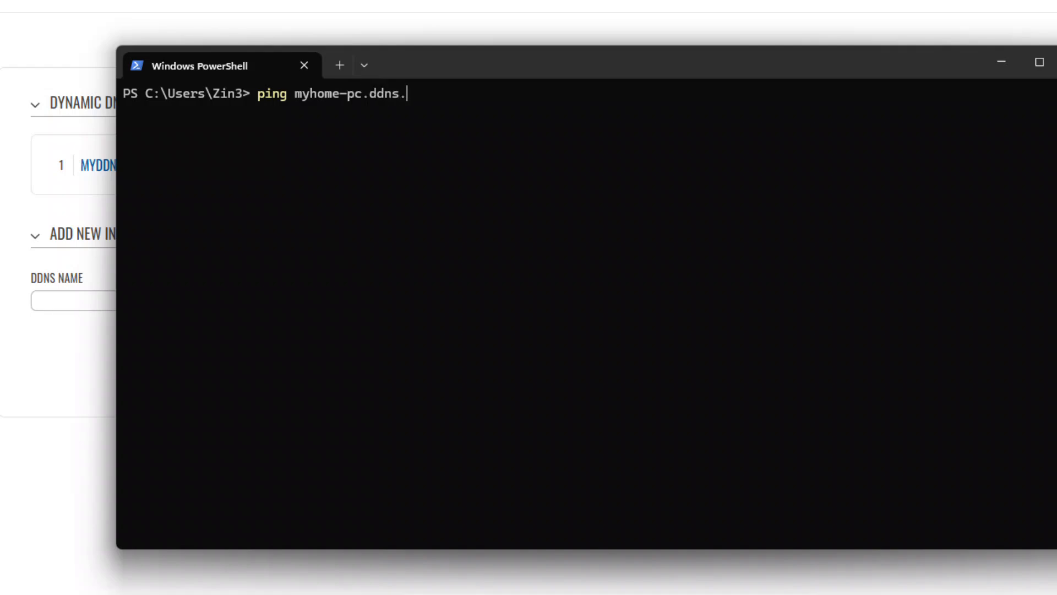
key(Return)
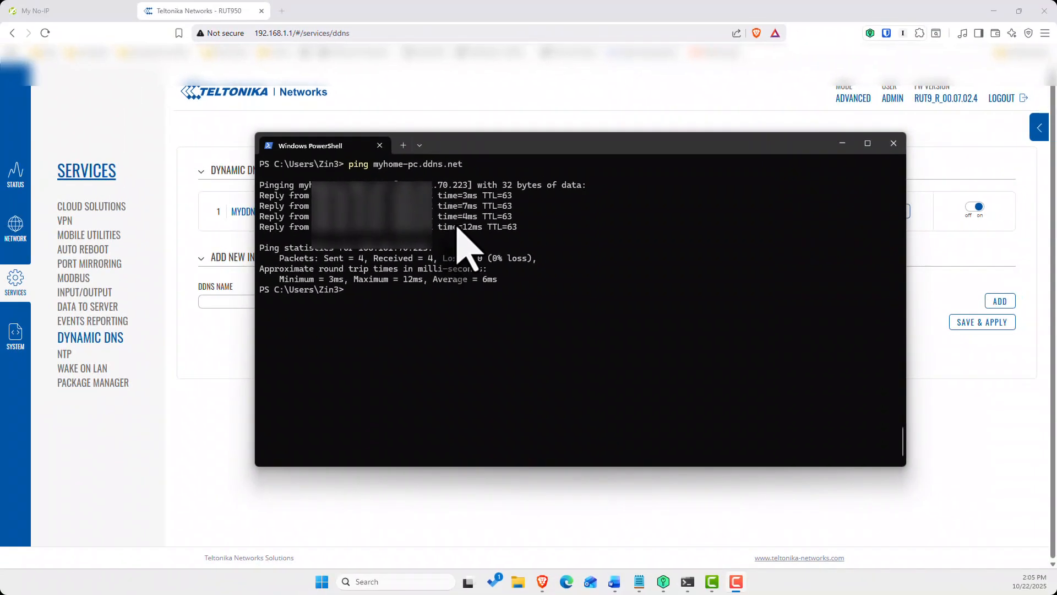
click(139, 362)
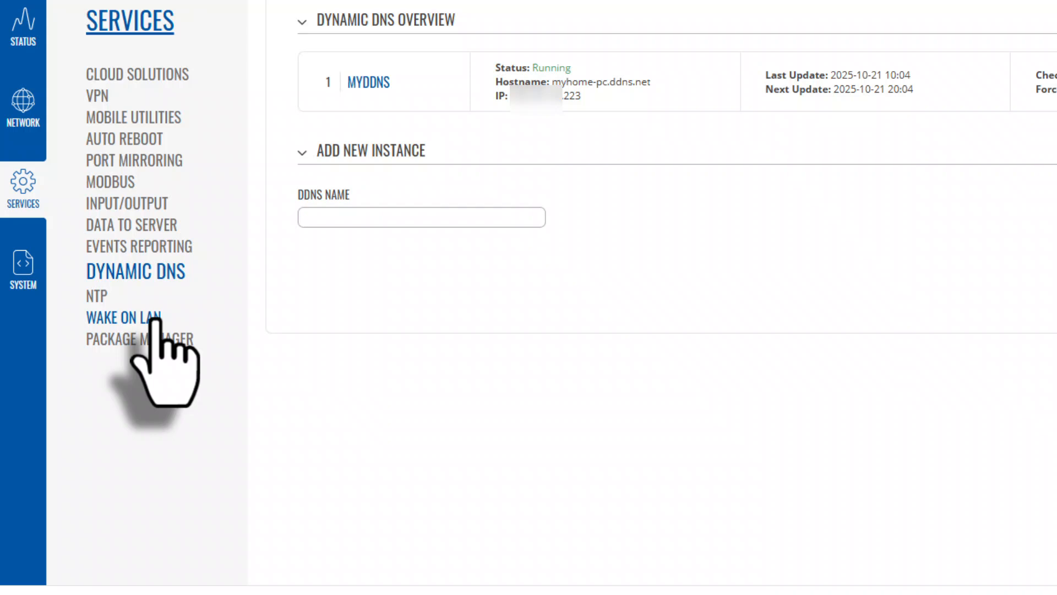
Step: Open Services > Wake on LAN and inspect MyLaptop_LAN's MAC address
mouse_move(161, 344)
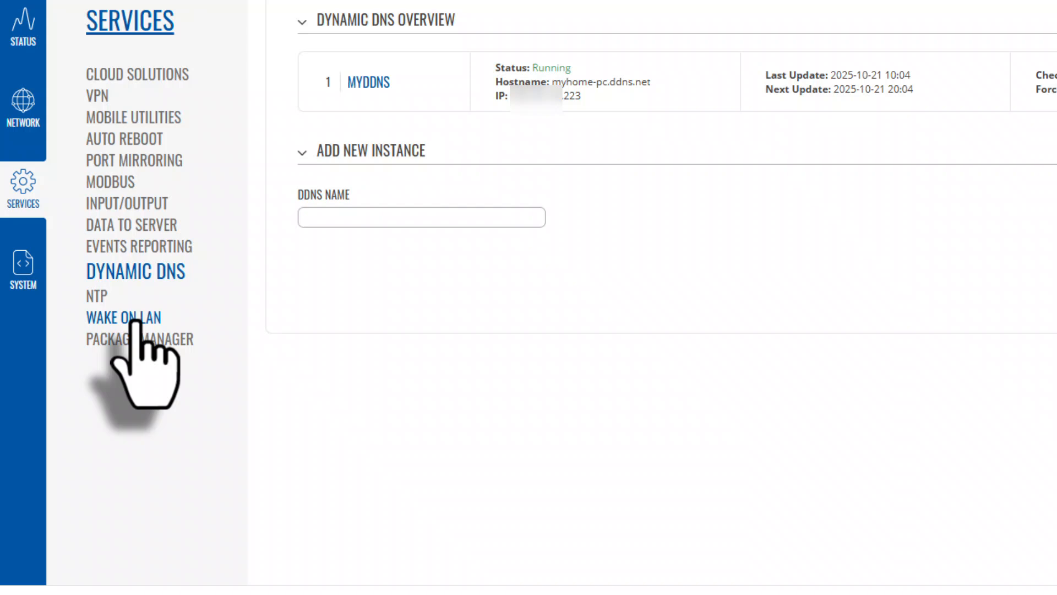
click(135, 318)
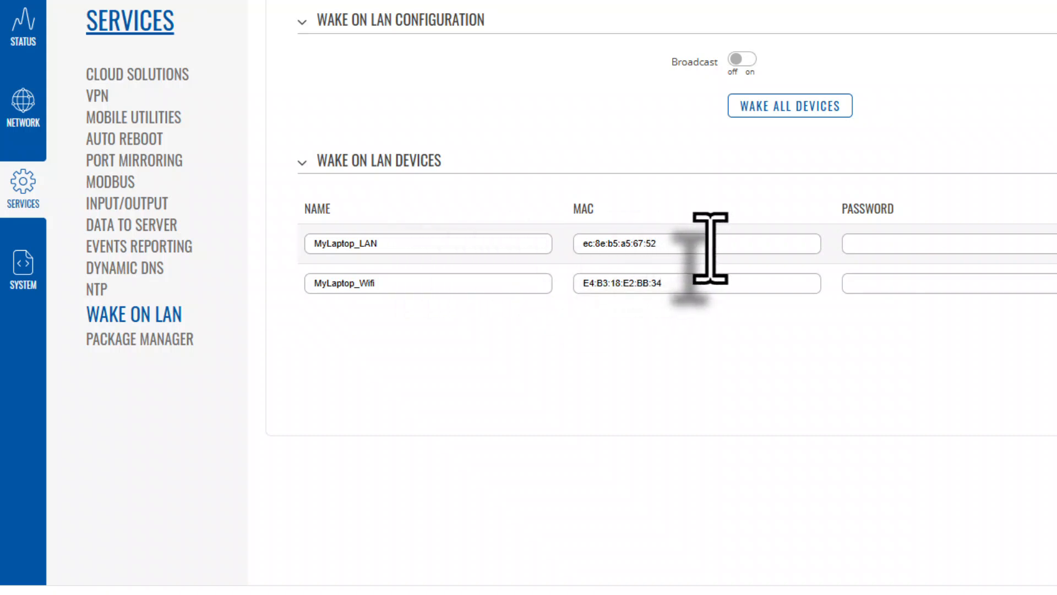
drag(710, 248, 576, 243)
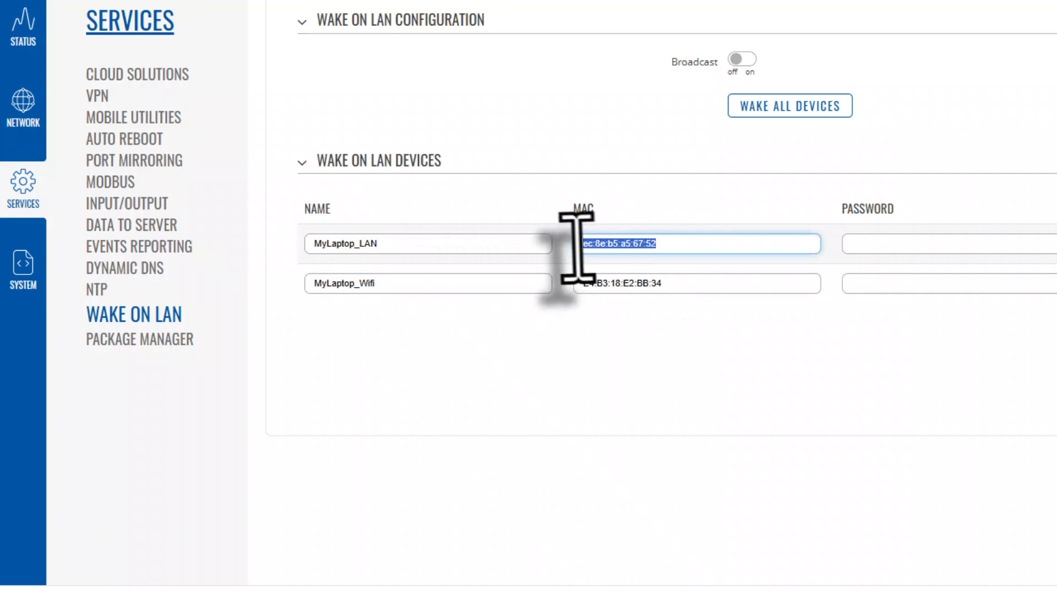
click(707, 247)
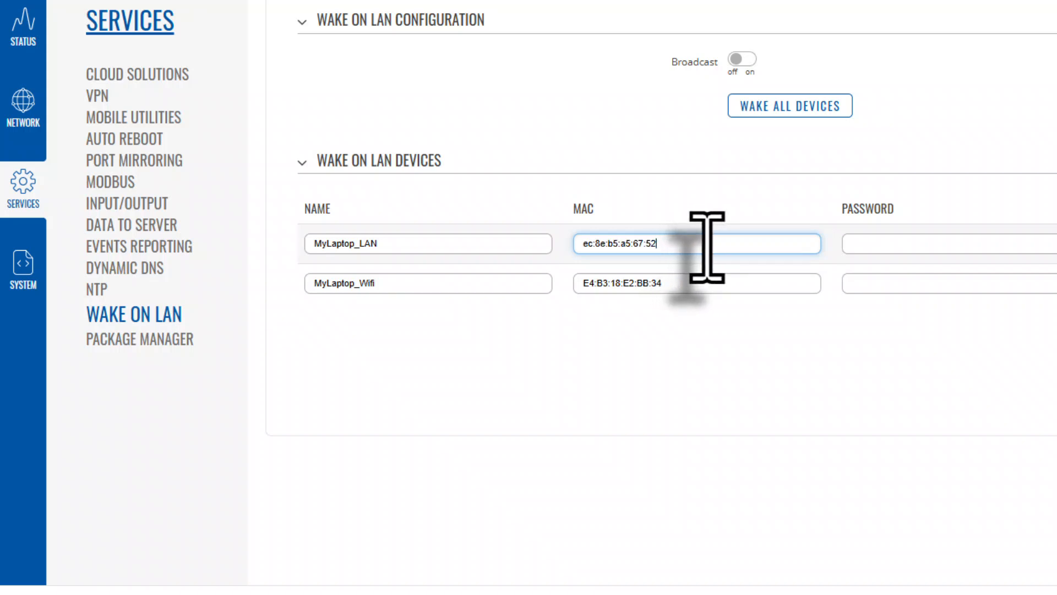
mouse_move(20, 20)
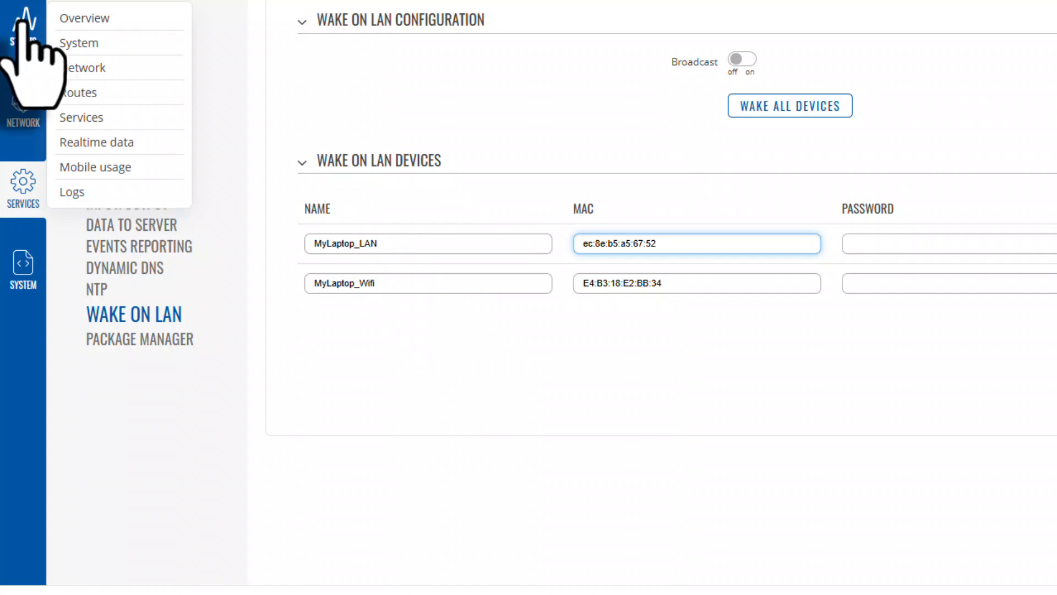
Step: View the LAN DHCP leases and select PC-HP's MAC address EC:8E:B5:A5:67:52 at 192.168.1.241
click(124, 69)
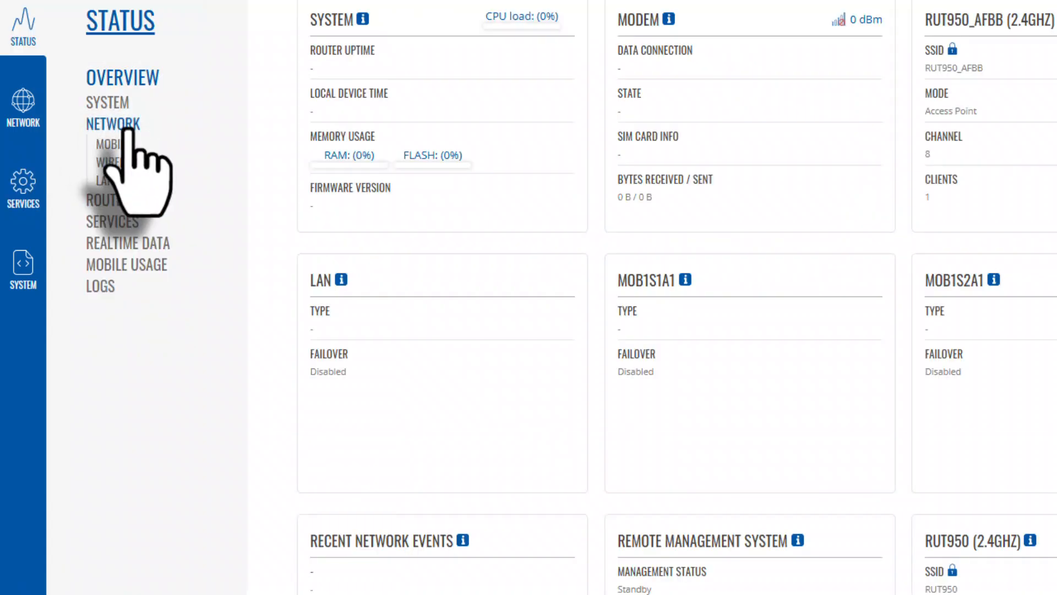
click(103, 181)
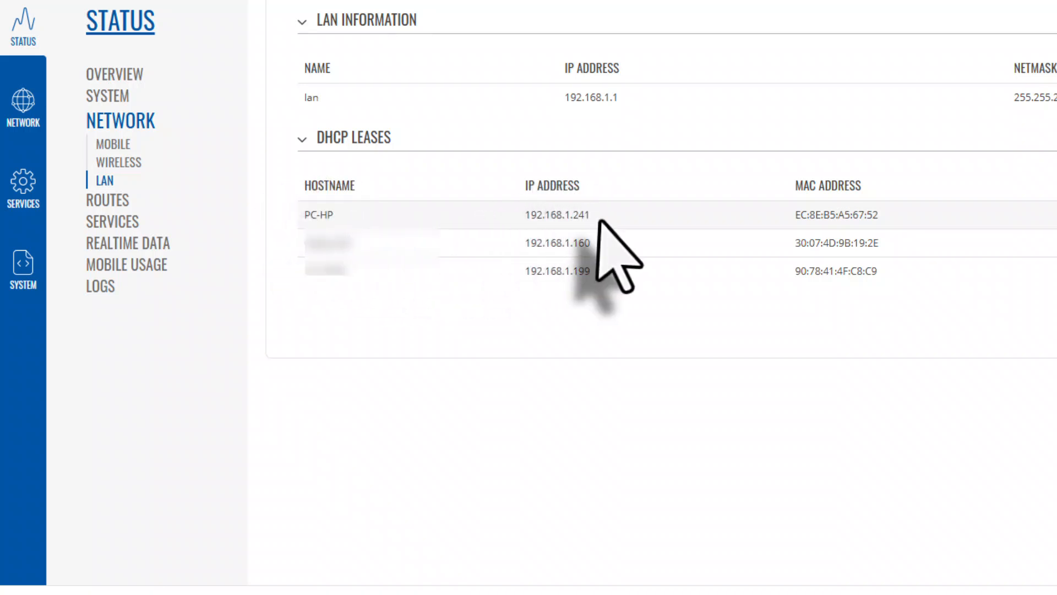
drag(795, 215, 878, 220)
click(869, 216)
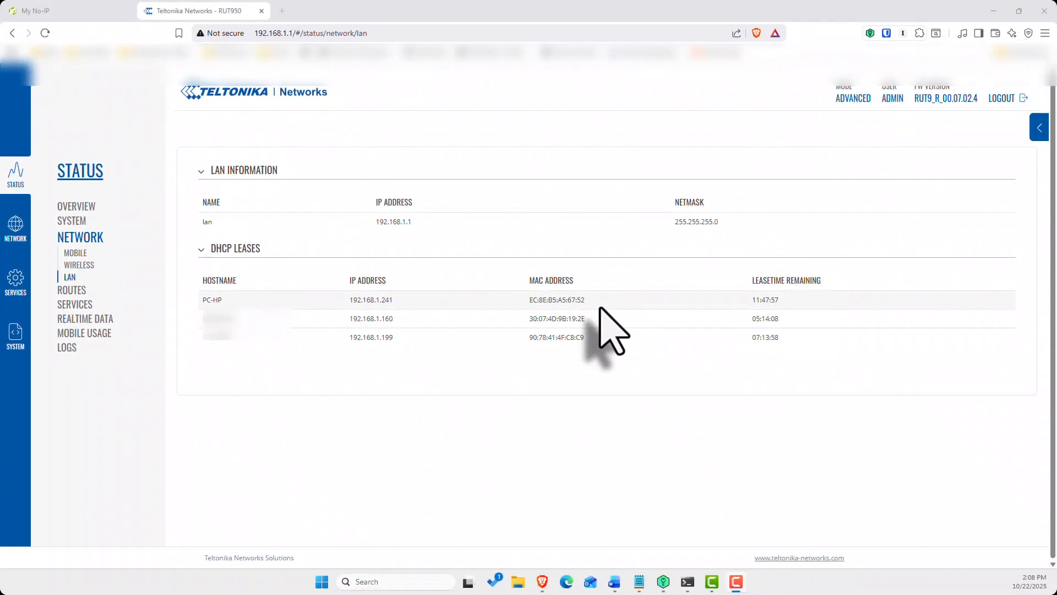
Step: Launch Remote Desktop Connection via an rdp search, connect to 192.168.1.241, and enter the account password
click(321, 580)
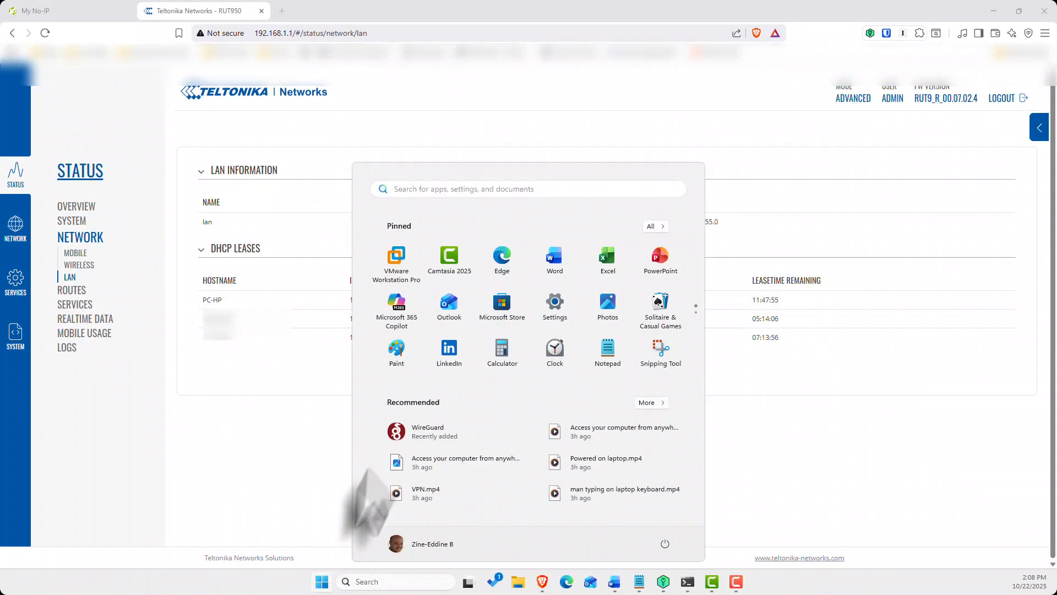
text(rdp)
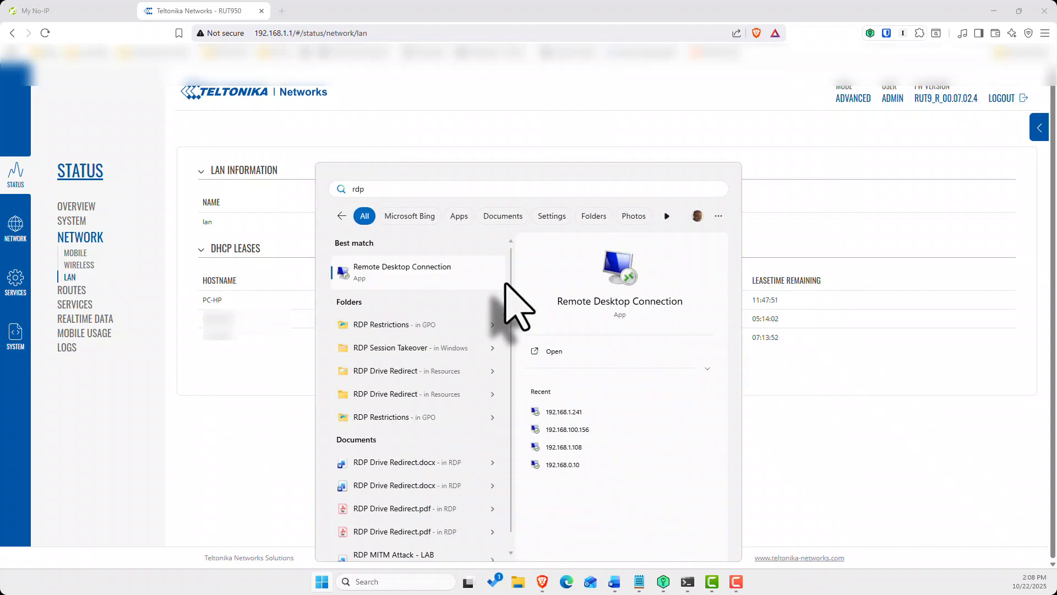
key(Return)
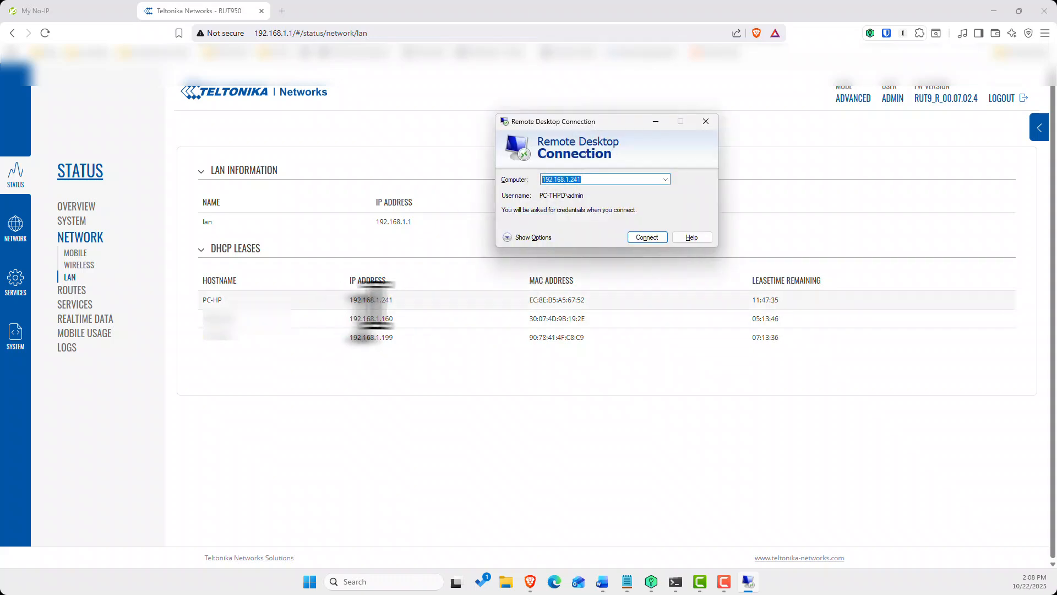
click(649, 237)
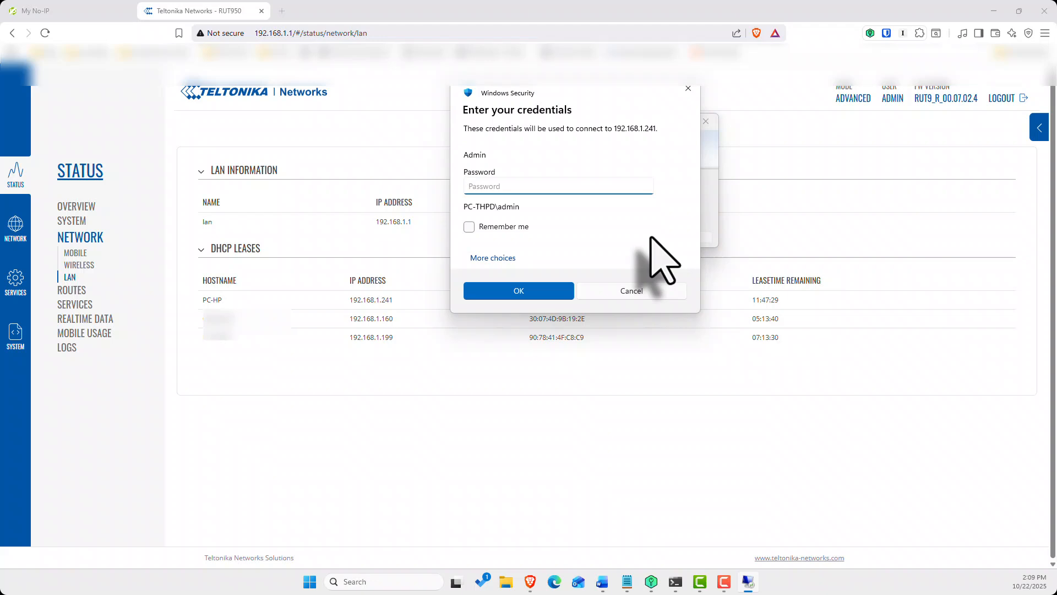
text(******)
key(Return)
Step: Accept the certificate to connect, lock the remote PC's session, and minimize the remote desktop window
click(630, 277)
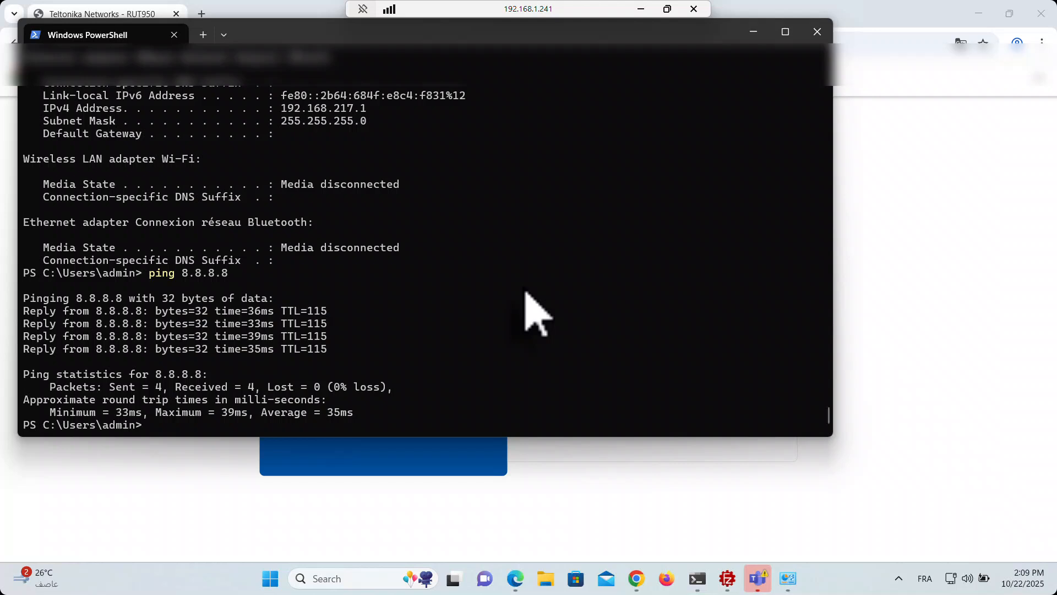
right_click(271, 579)
mouse_move(287, 518)
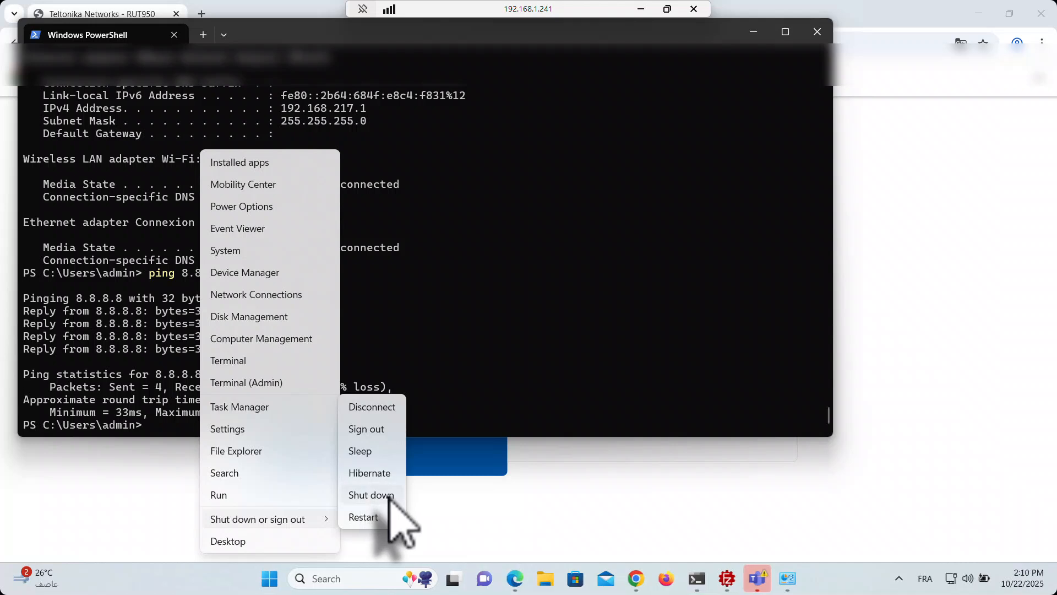
click(374, 451)
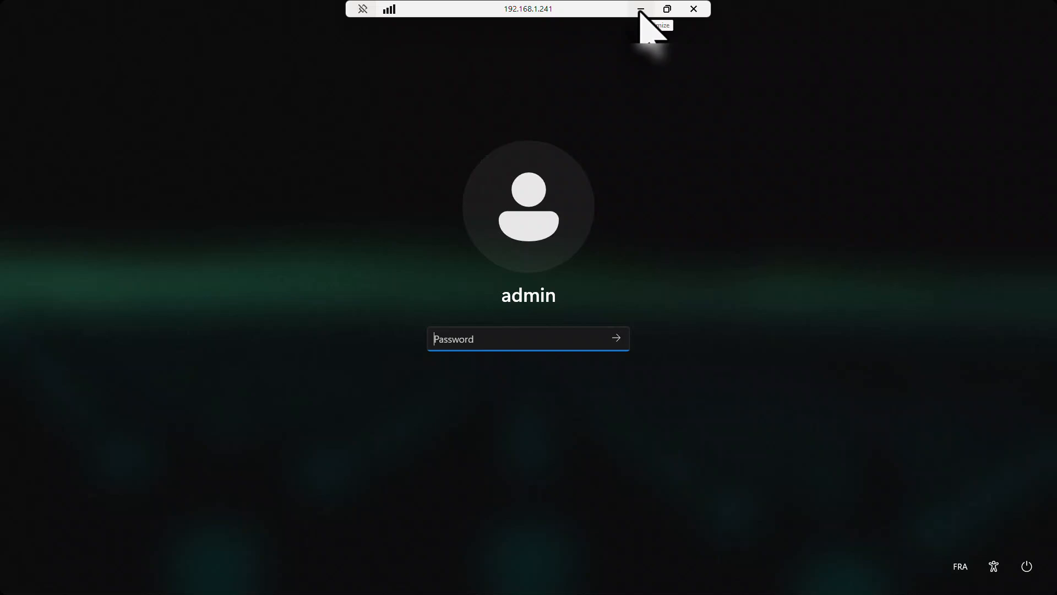
click(640, 10)
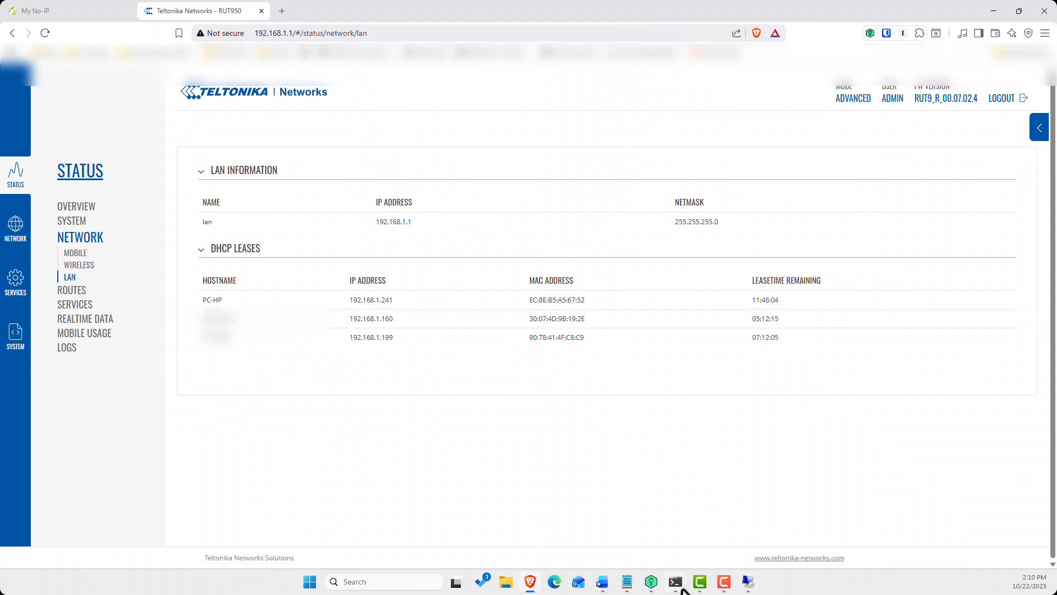
Step: Run 'ping 192.168.1.241 -t' in the PowerShell window for a continuous ping to the home PC
mouse_move(682, 590)
click(725, 564)
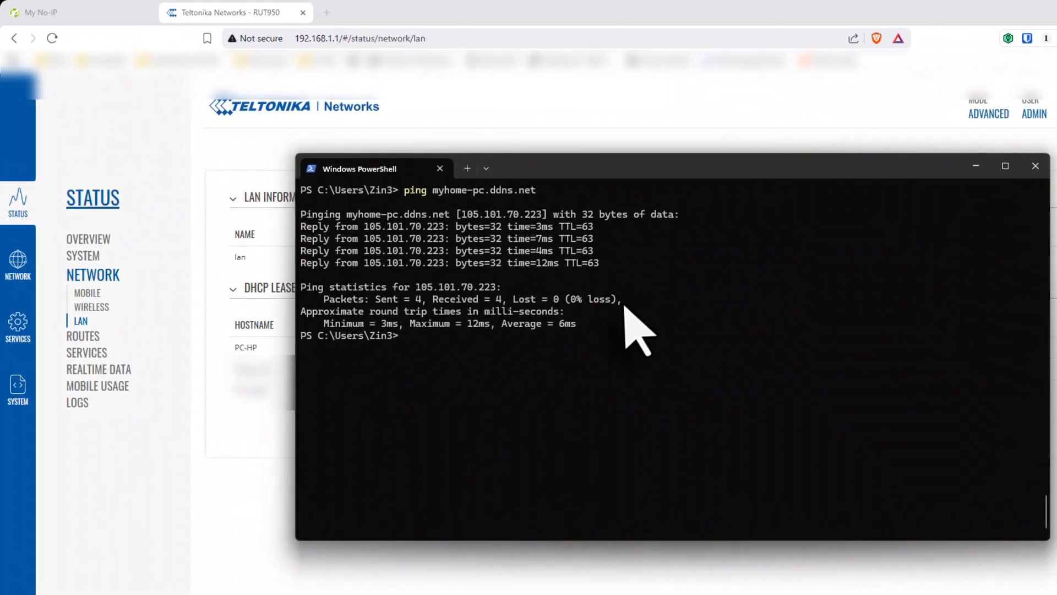
text(ping )
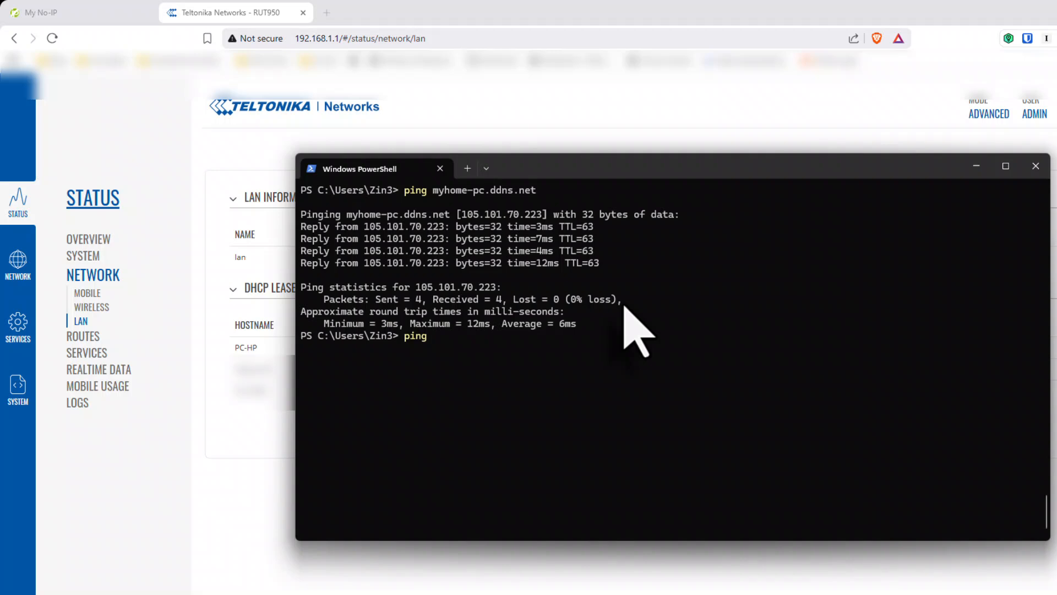
text(192.168.1.241 -t)
key(Return)
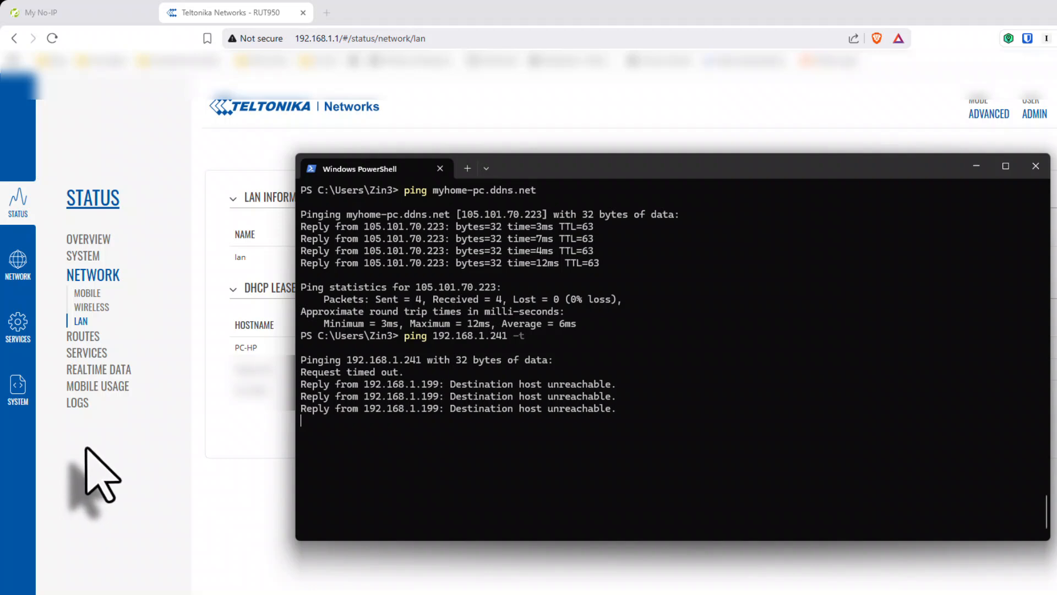
Step: Send a Wake on LAN packet to MyLaptop_LAN from Services > Wake On Lan, then check the ping terminal
mouse_move(18, 325)
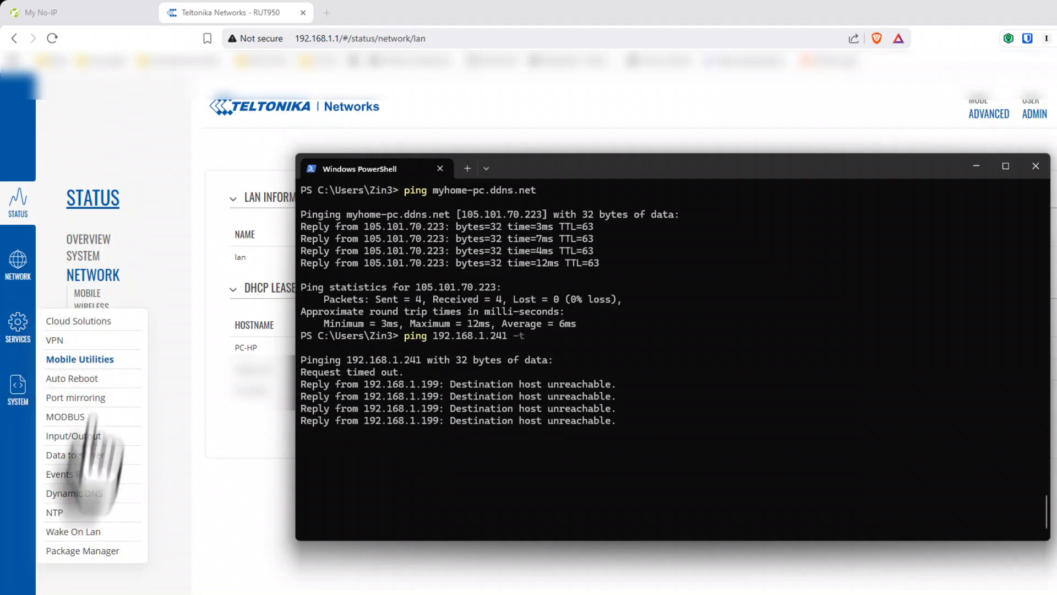
click(83, 532)
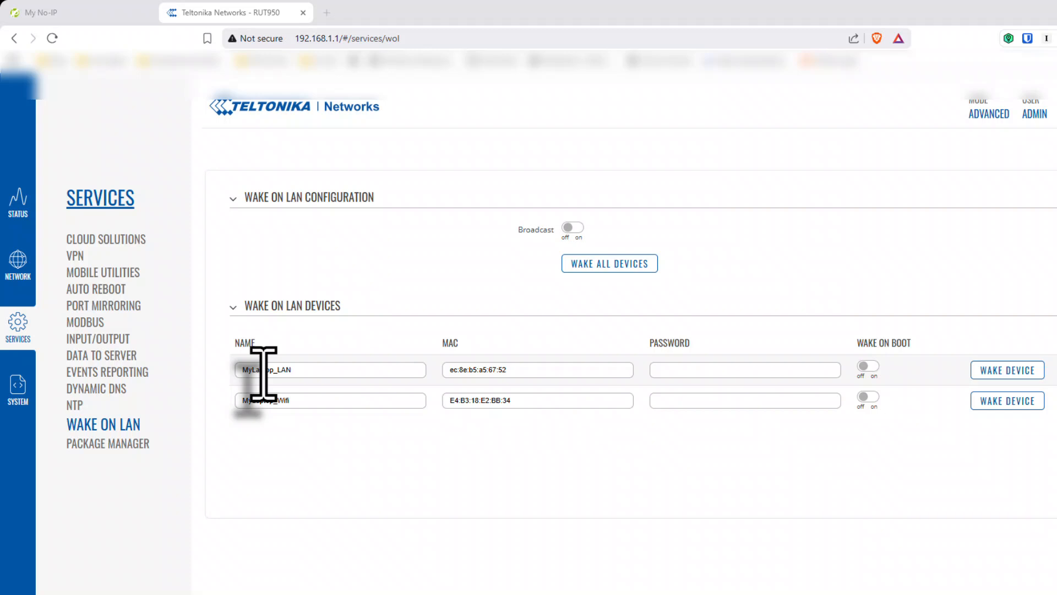
click(1008, 375)
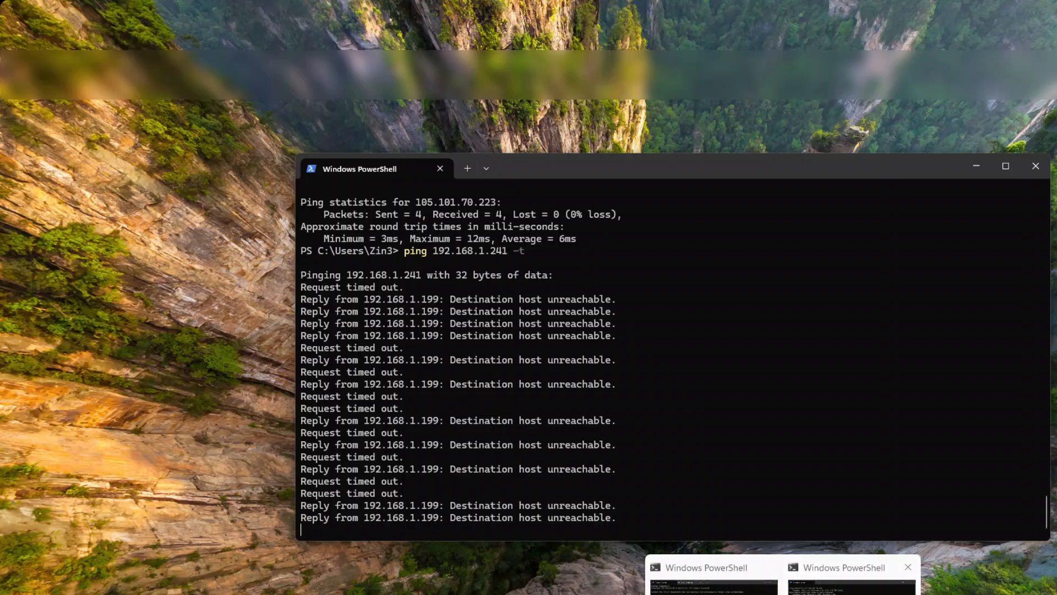
click(715, 572)
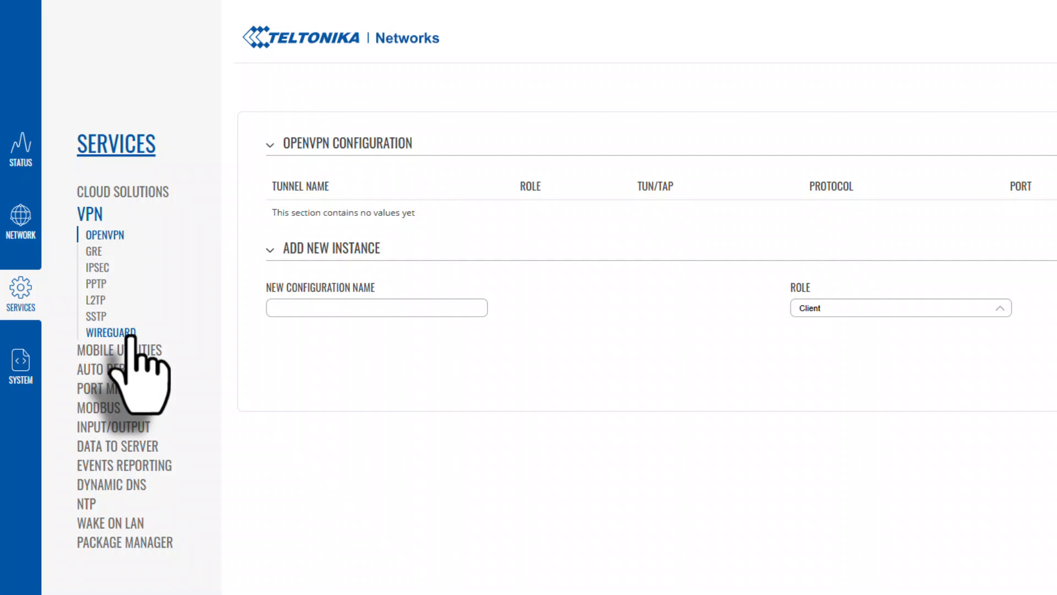
Step: Add a PPTP instance named Home_vpn with the role set to Server
click(96, 284)
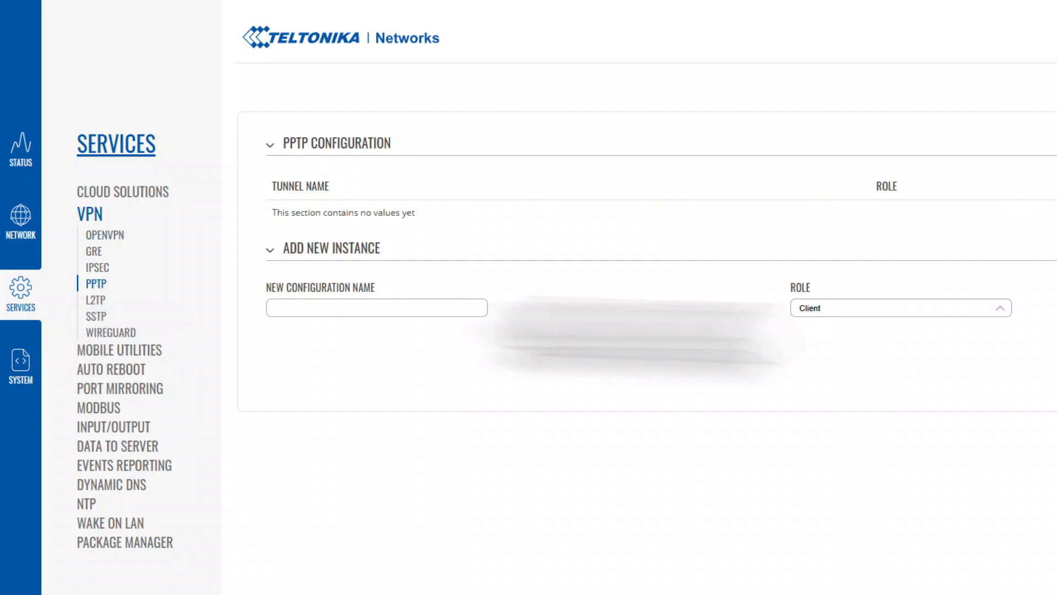
click(368, 308)
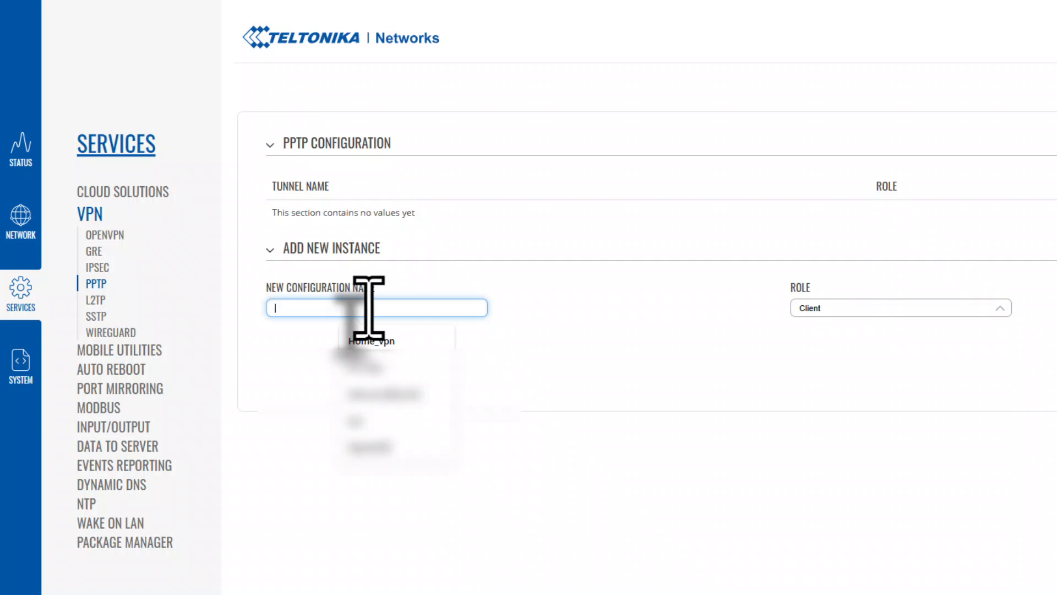
click(386, 342)
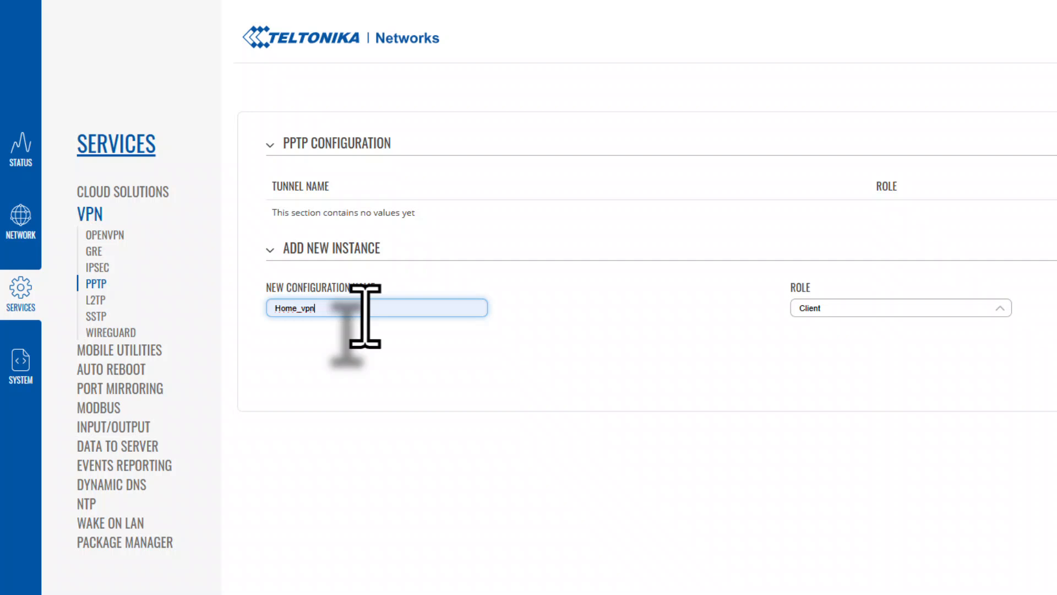
click(881, 308)
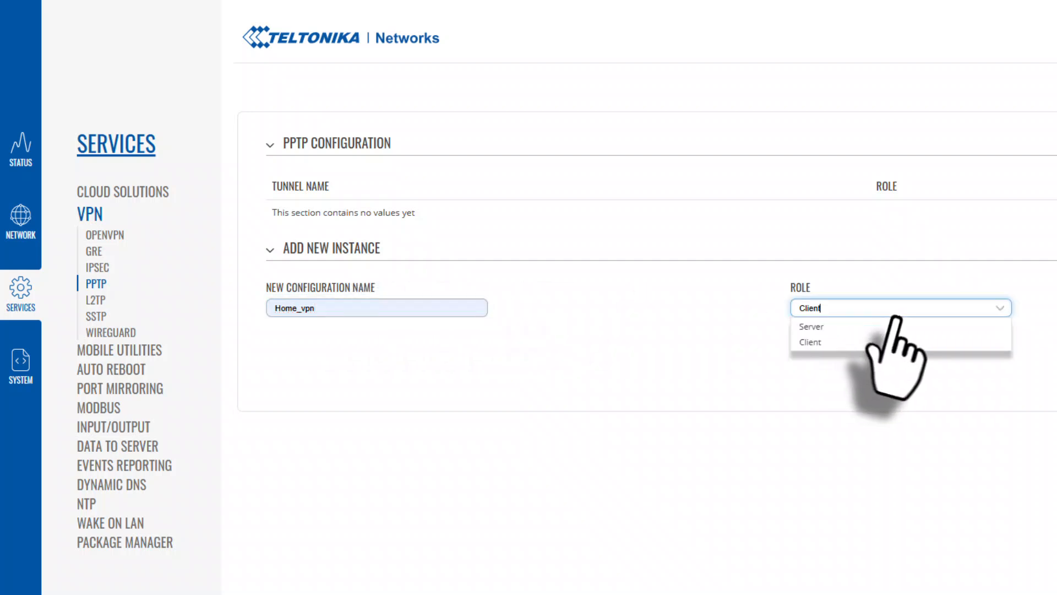
click(815, 327)
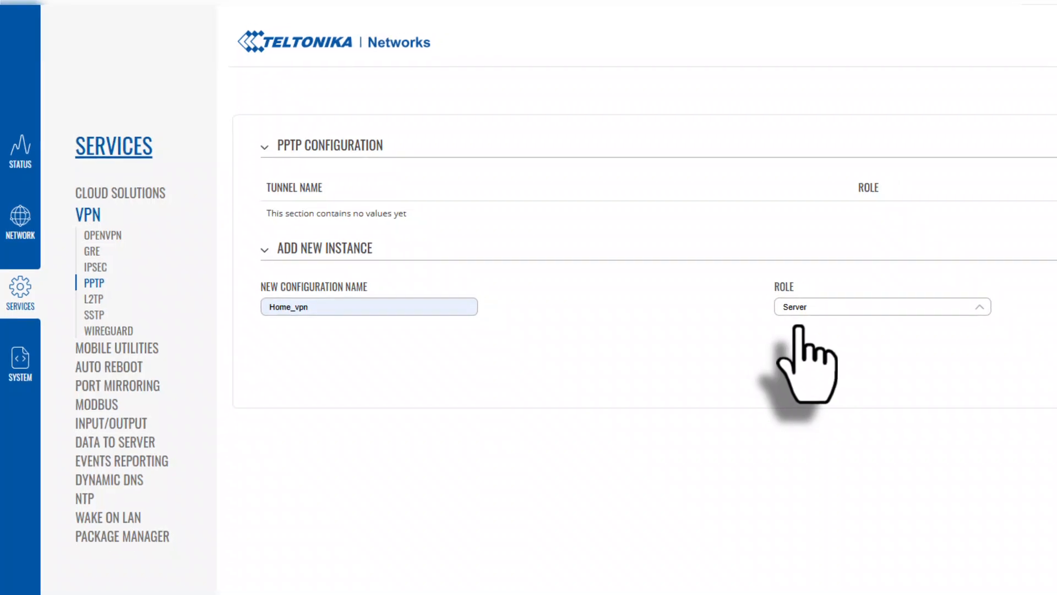
click(1007, 294)
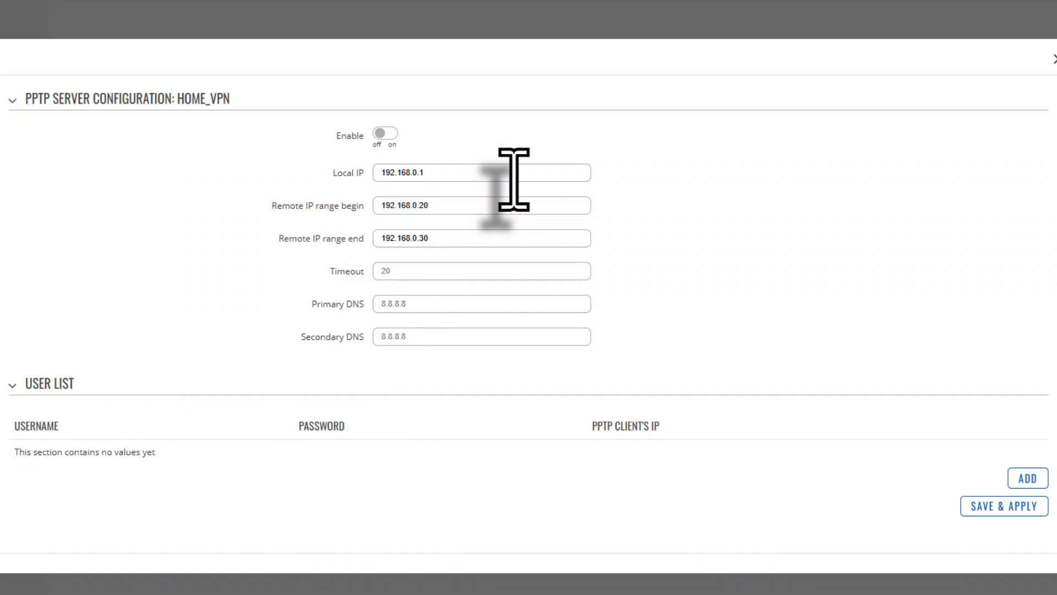
Step: Enable the PPTP server and change its local IP to 192.168.1.2
click(387, 136)
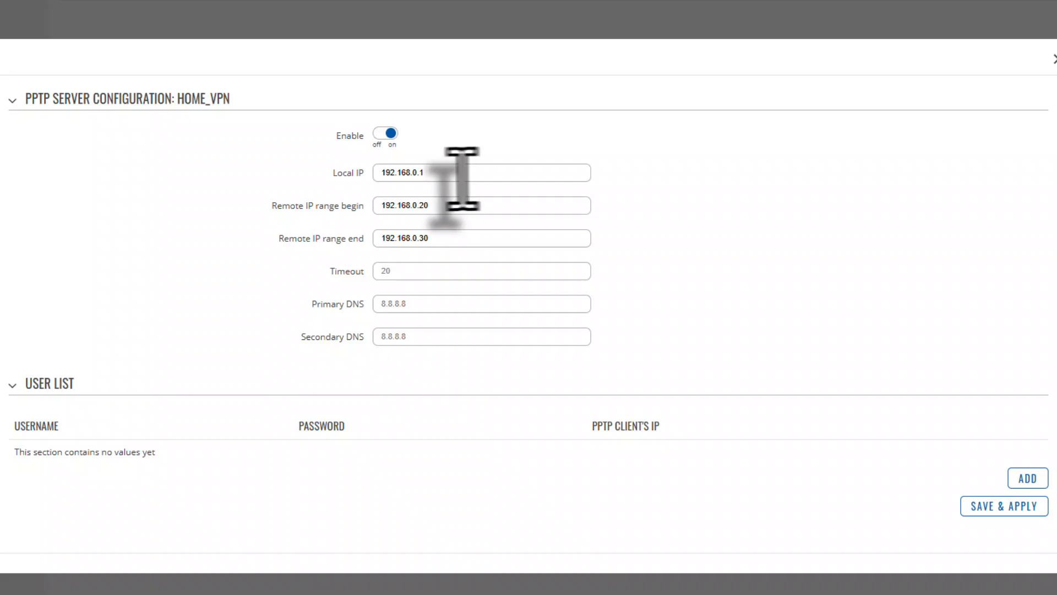
double_click(414, 173)
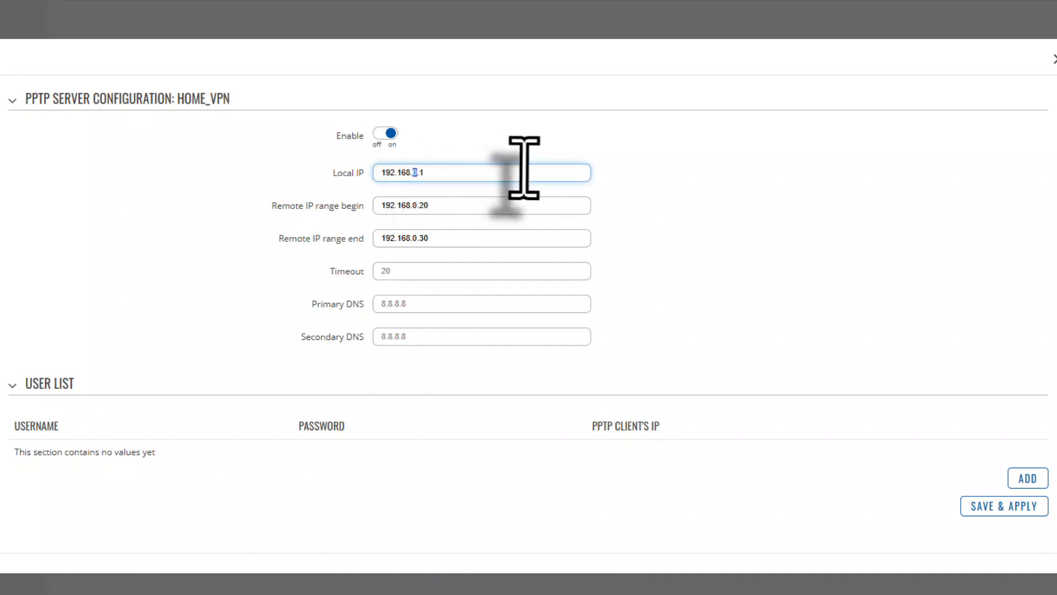
text(1)
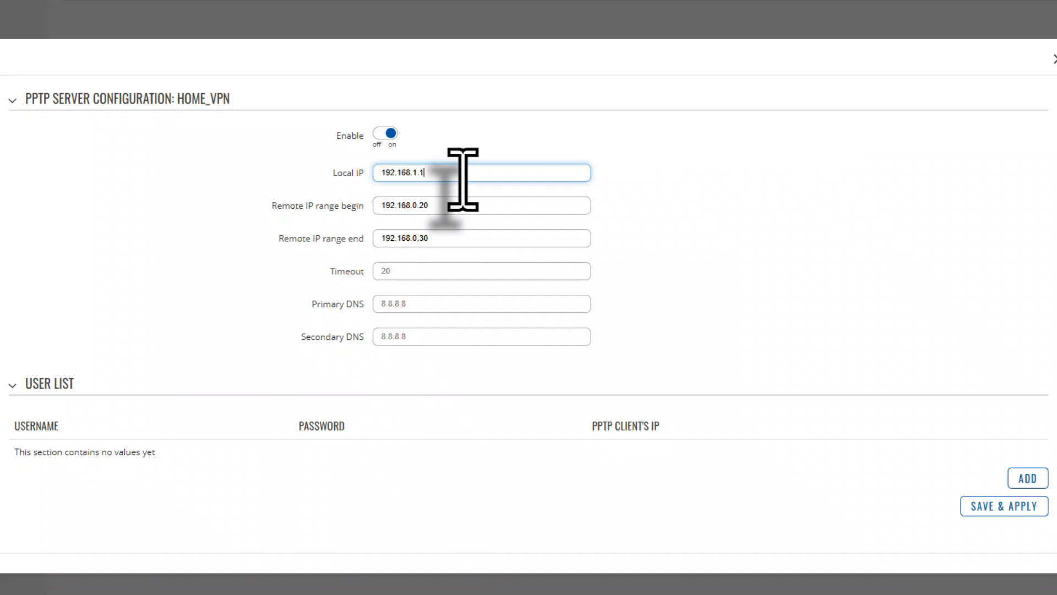
key(BackSpace)
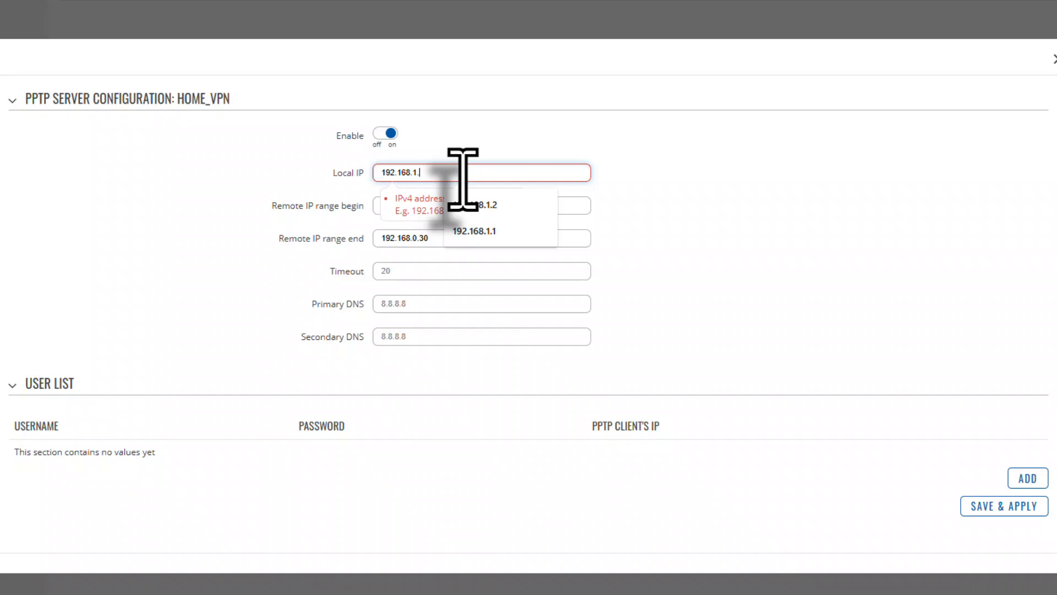
text(2)
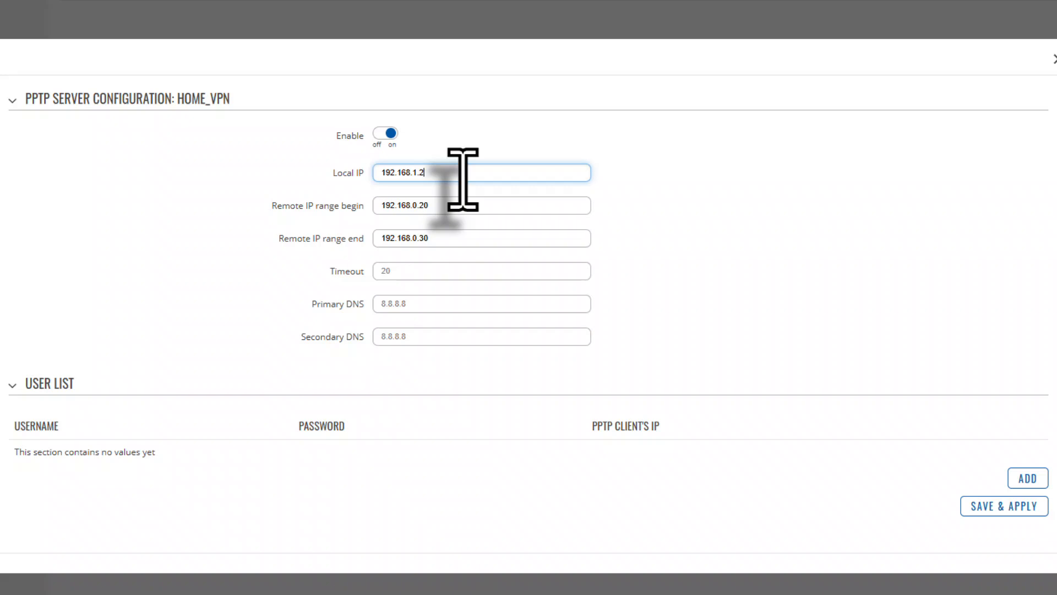
Step: Set the remote client IP range from 192.168.1.10 to 192.168.1.20
click(432, 206)
key(BackSpace)
key(BackSpace)
key(BackSpace)
key(BackSpace)
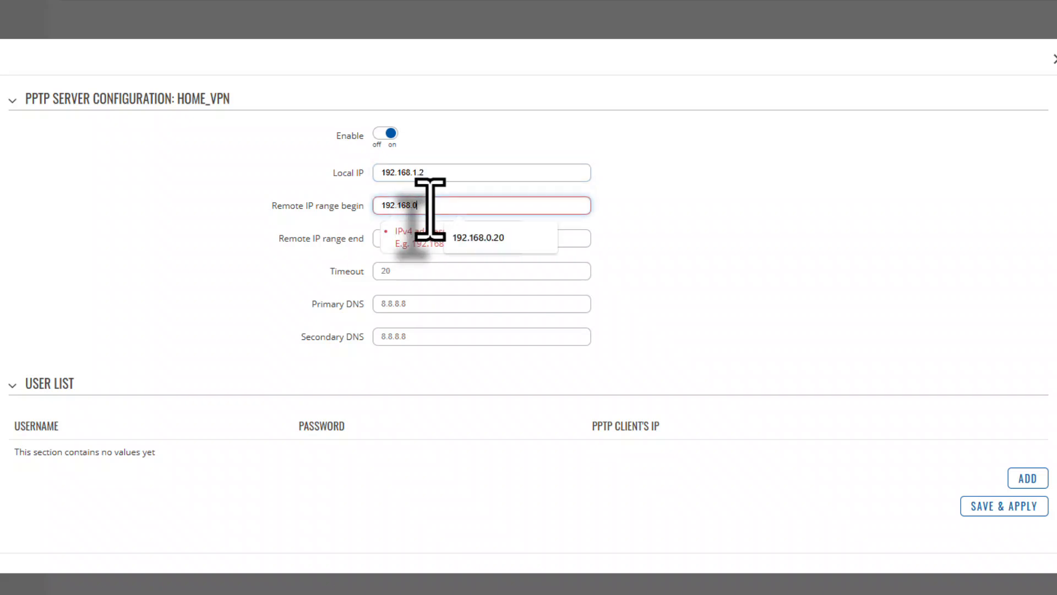
text(1.)
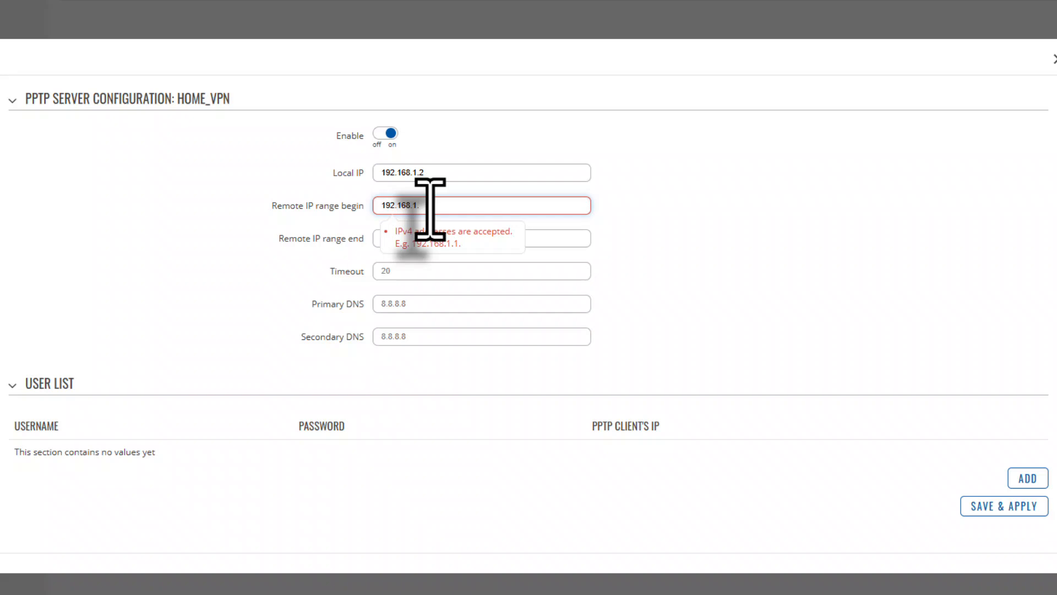
text(10)
click(440, 241)
key(BackSpace)
key(BackSpace)
key(BackSpace)
key(BackSpace)
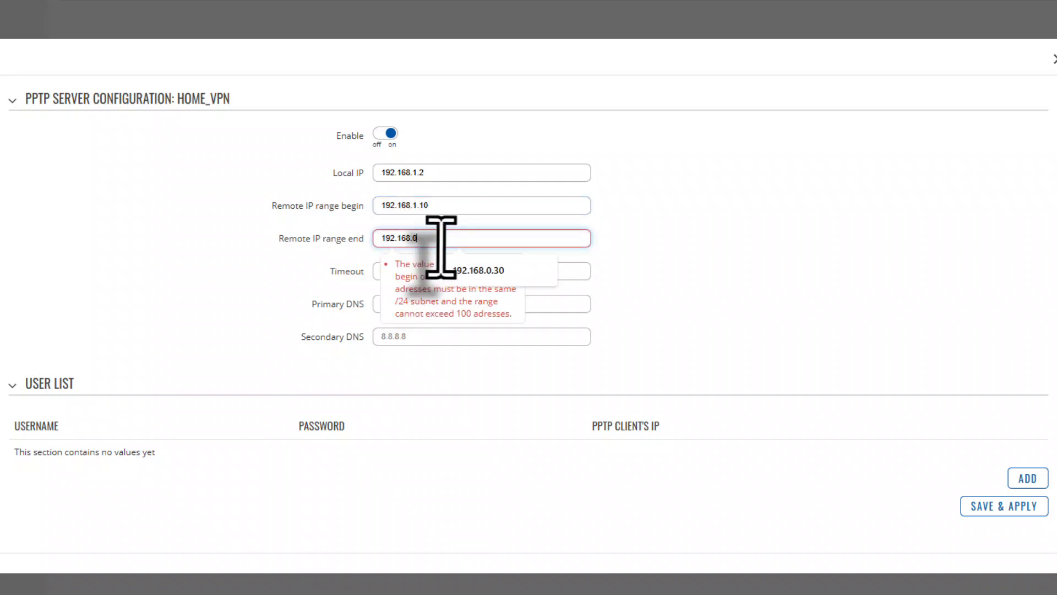
text(1.20)
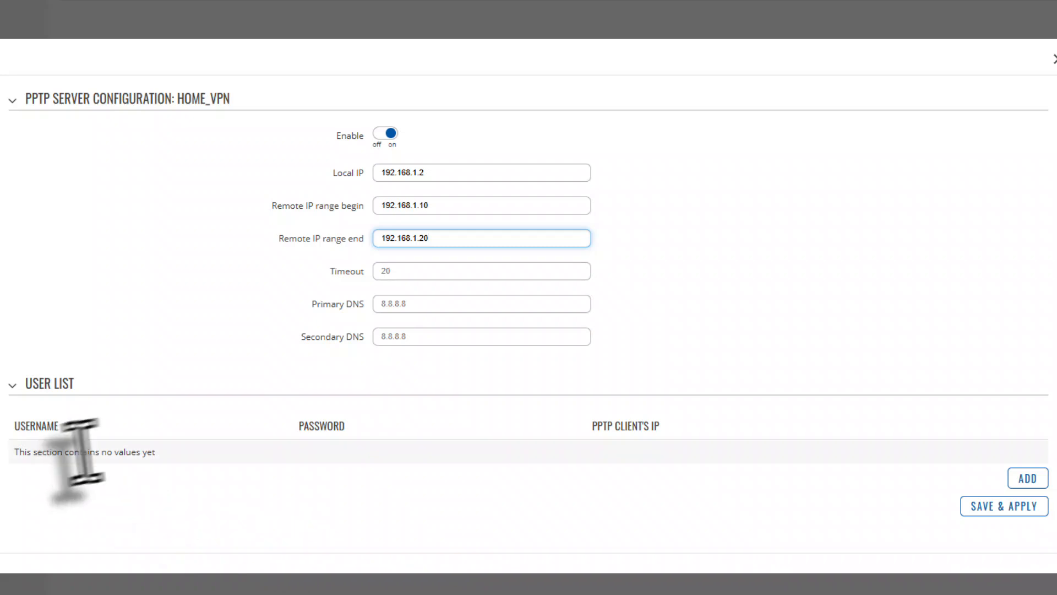
mouse_move(330, 436)
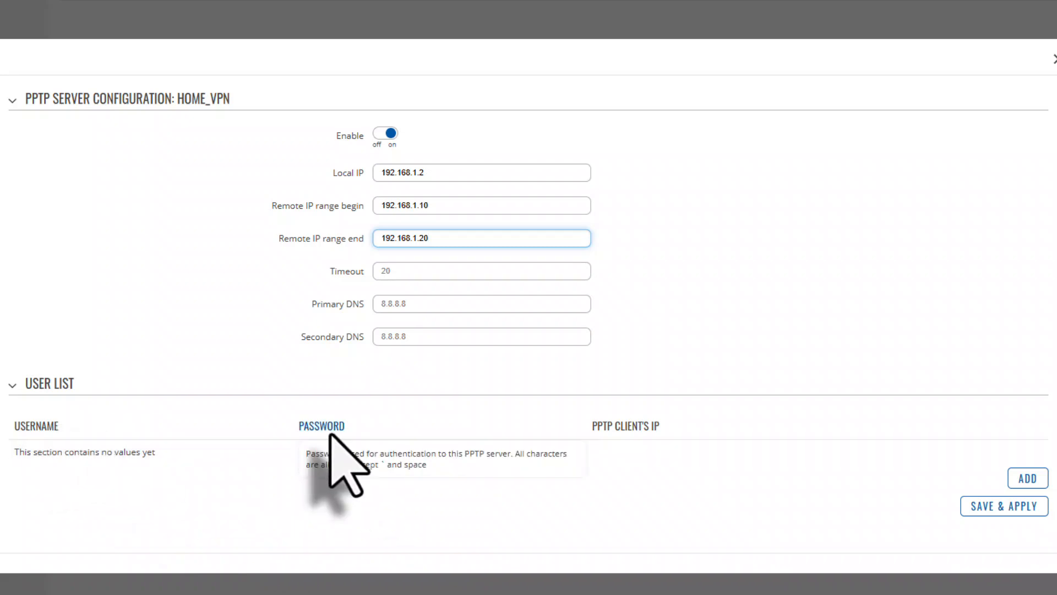
Step: Add a user-list entry with the suggested username and a password, then save and apply Home_vpn
click(1028, 478)
click(179, 456)
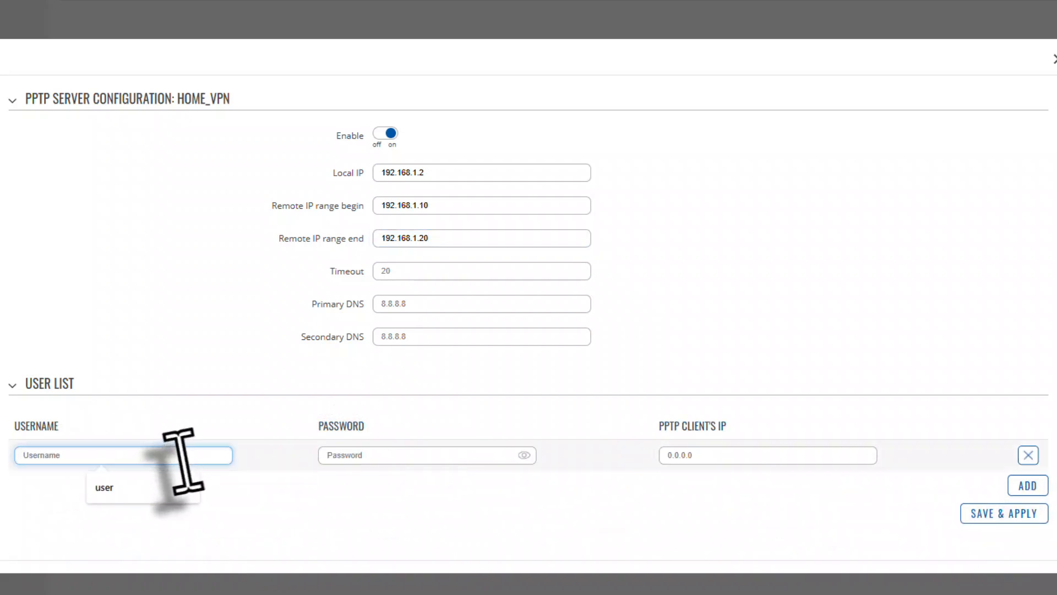
click(107, 488)
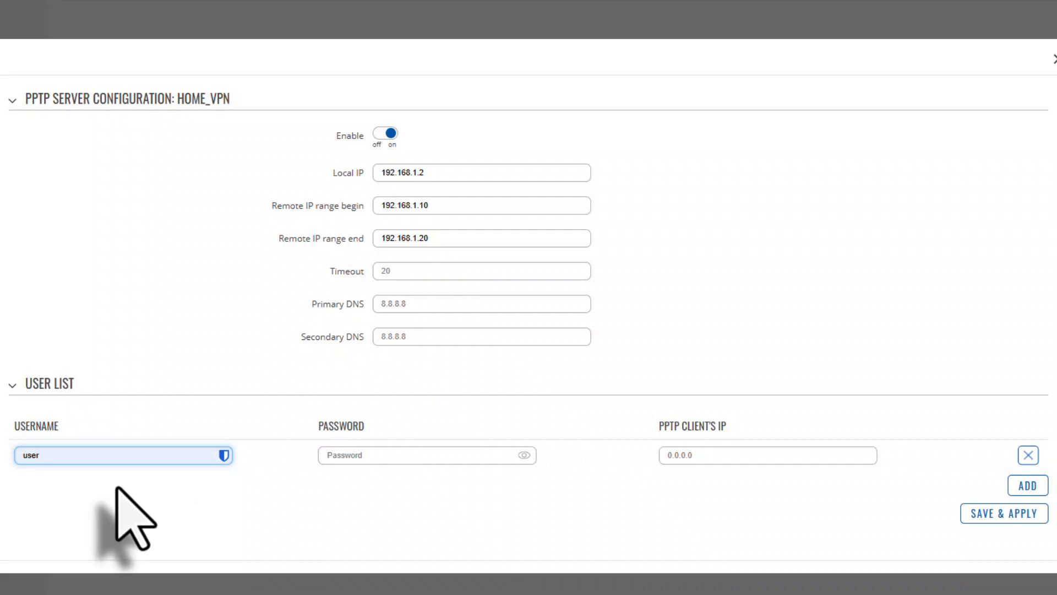
click(389, 456)
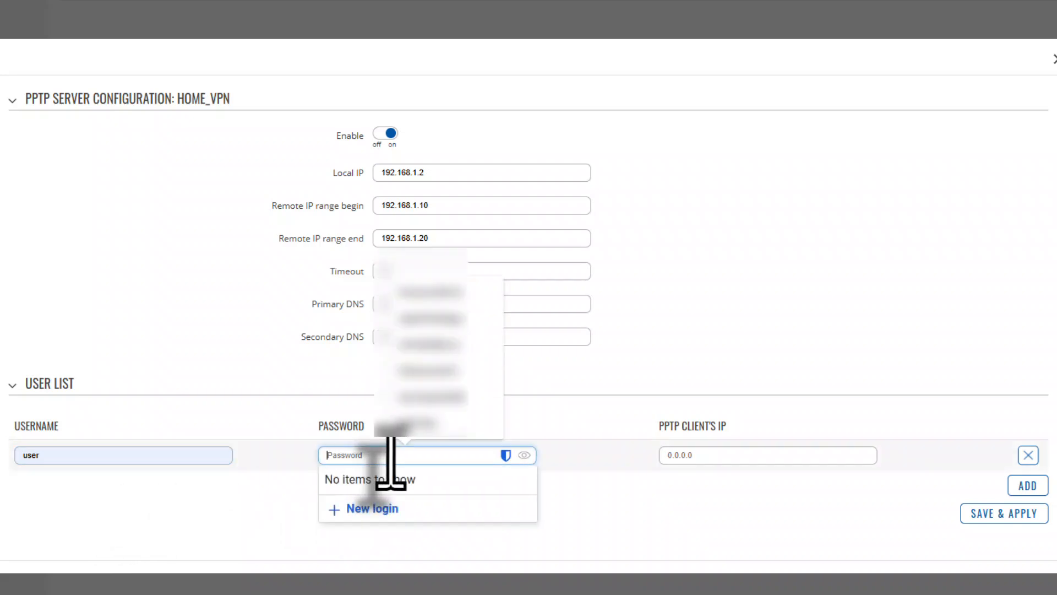
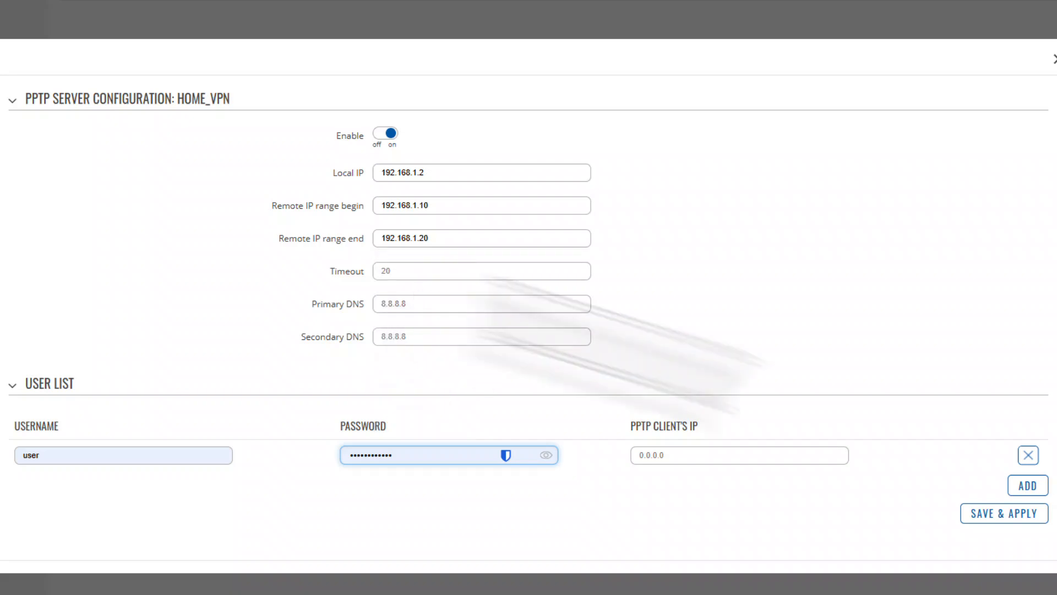
click(1003, 515)
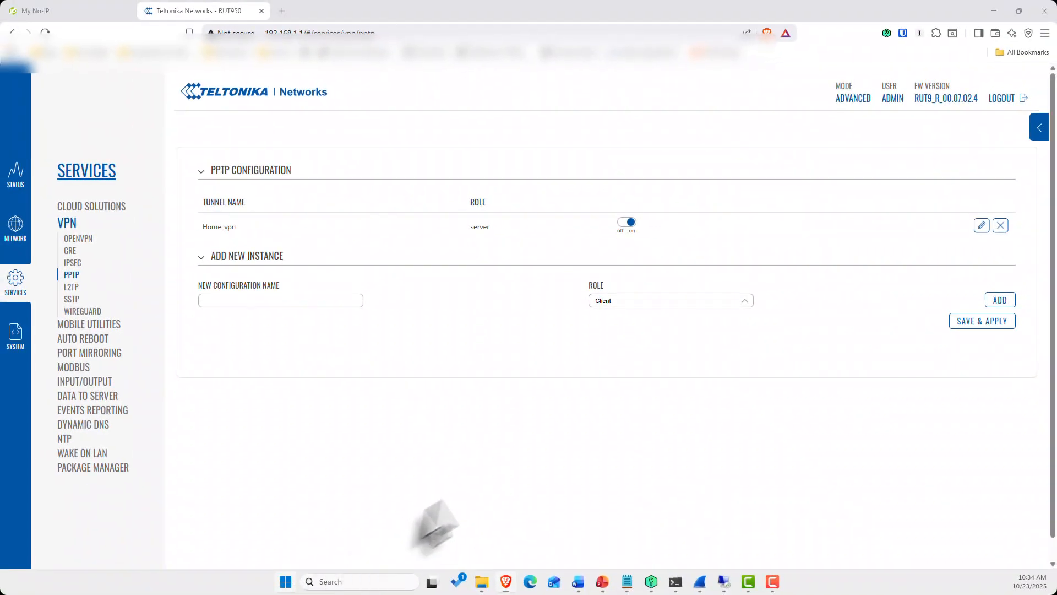
key(super)
Step: Search Windows Settings for vpn and open the VPN settings page
click(551, 306)
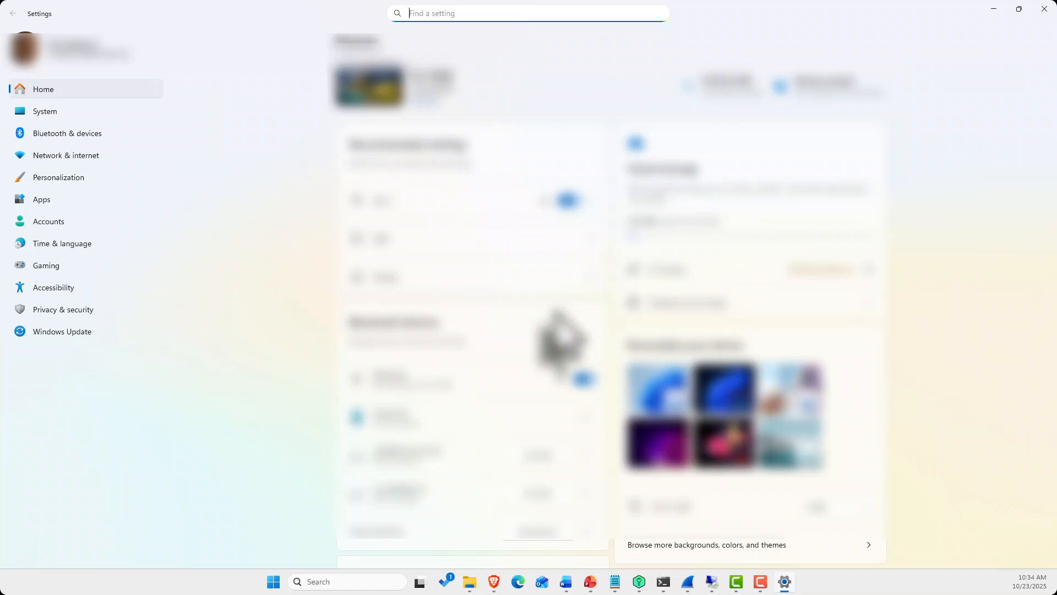
text(vpn)
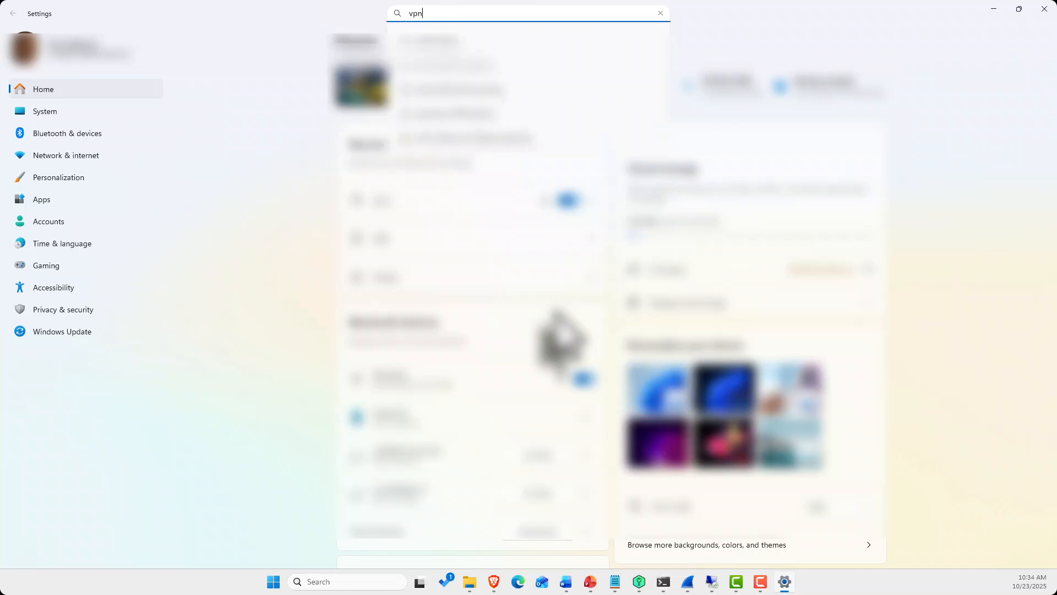
key(Return)
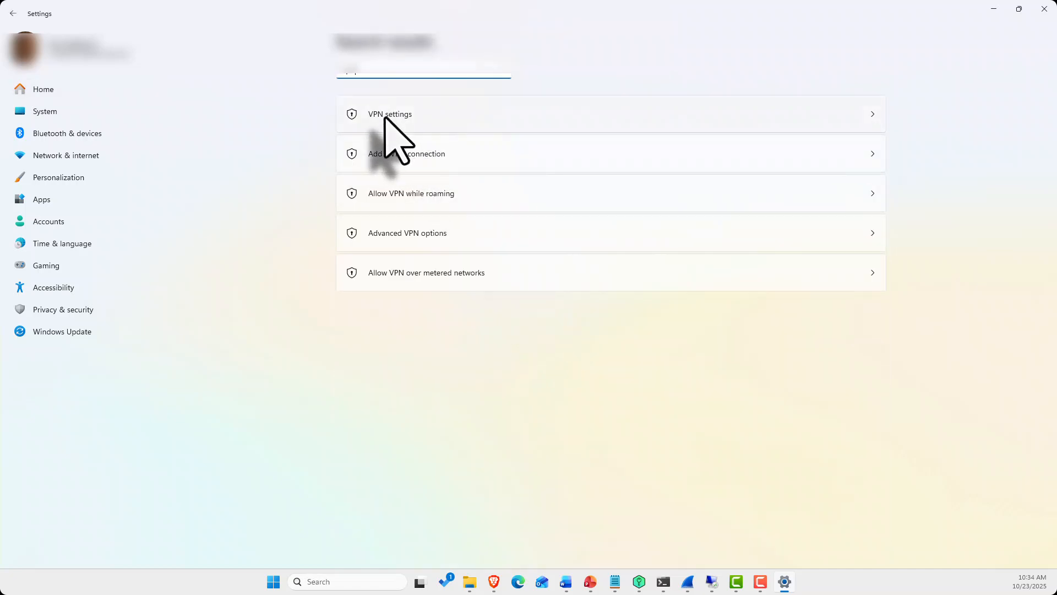
click(385, 118)
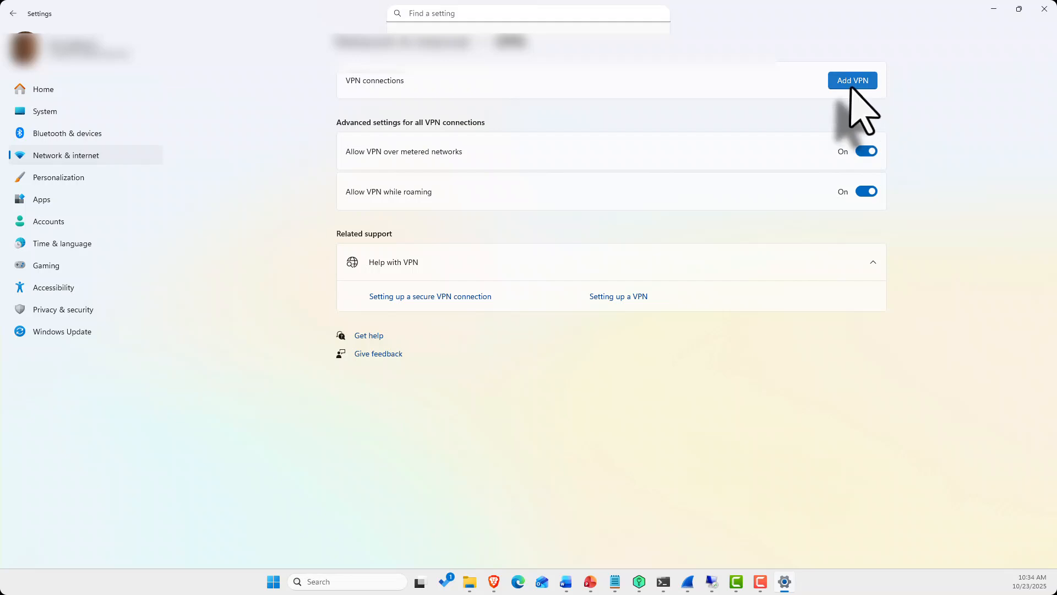
Step: Add VPN-2-Home with server myhome-pc.ddns.net, type Automatic, and enter the sign-in username
click(852, 87)
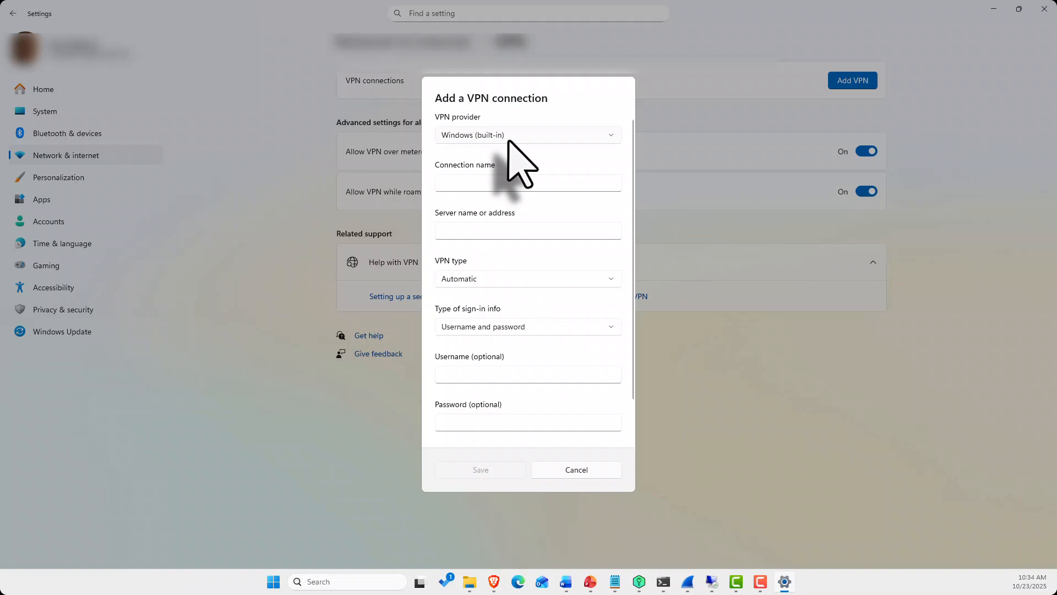
click(484, 184)
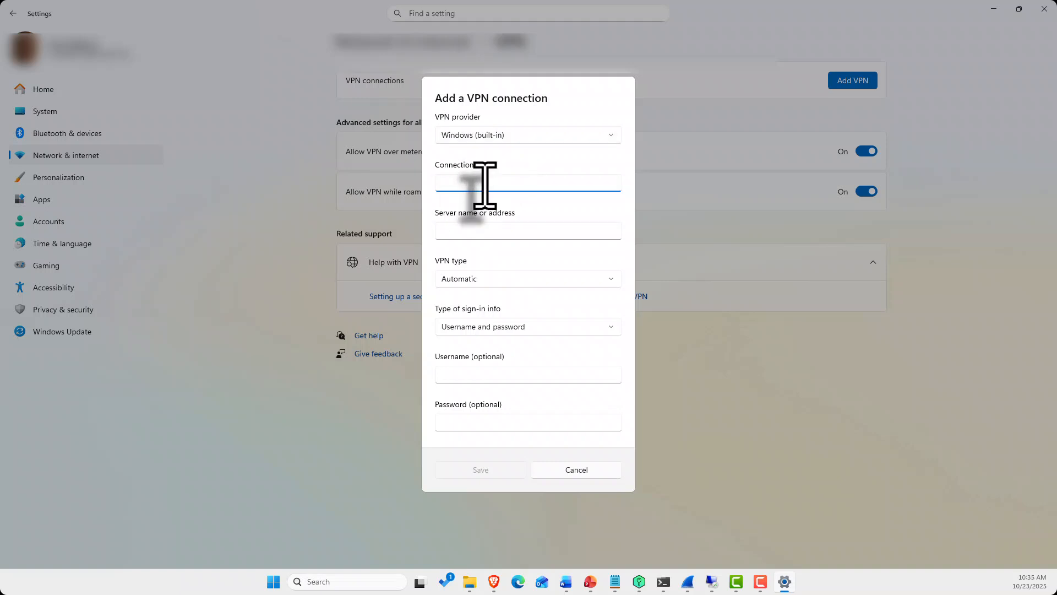
text(VPN-2-Home)
click(495, 234)
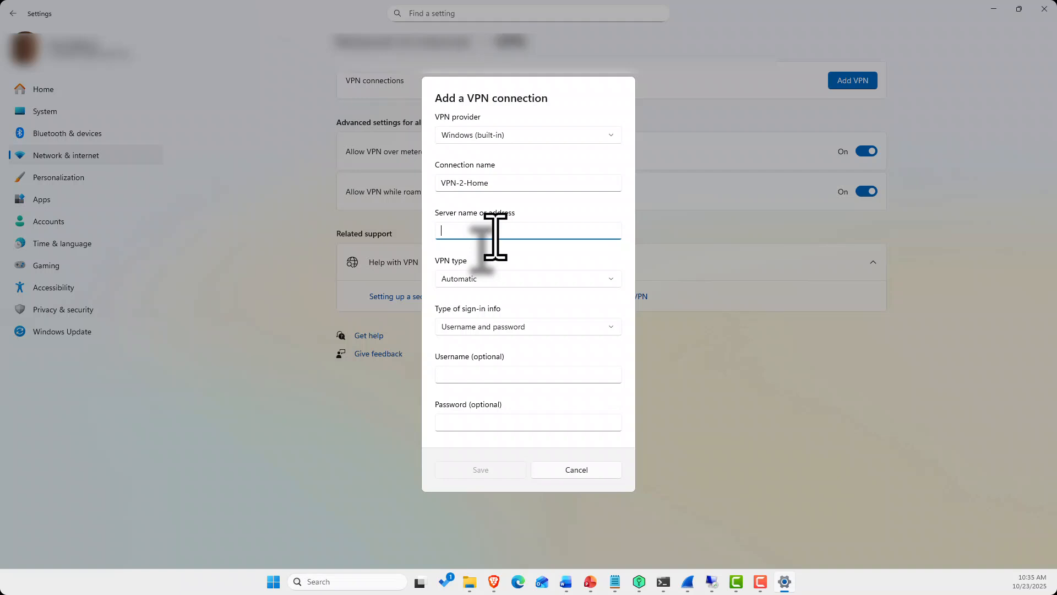
text(myhome-pc.ddns.net)
click(484, 280)
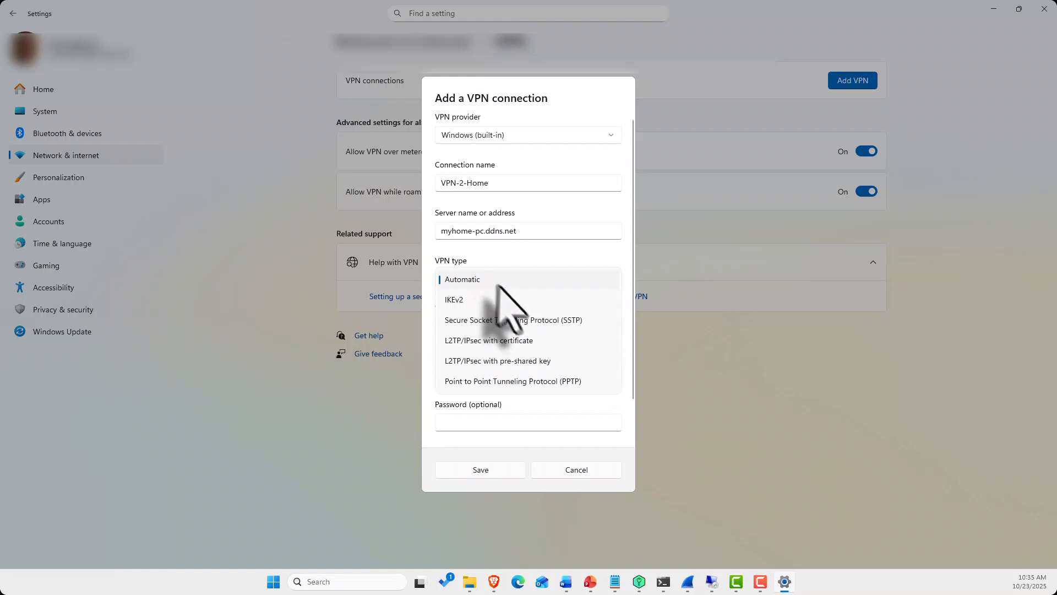
click(467, 280)
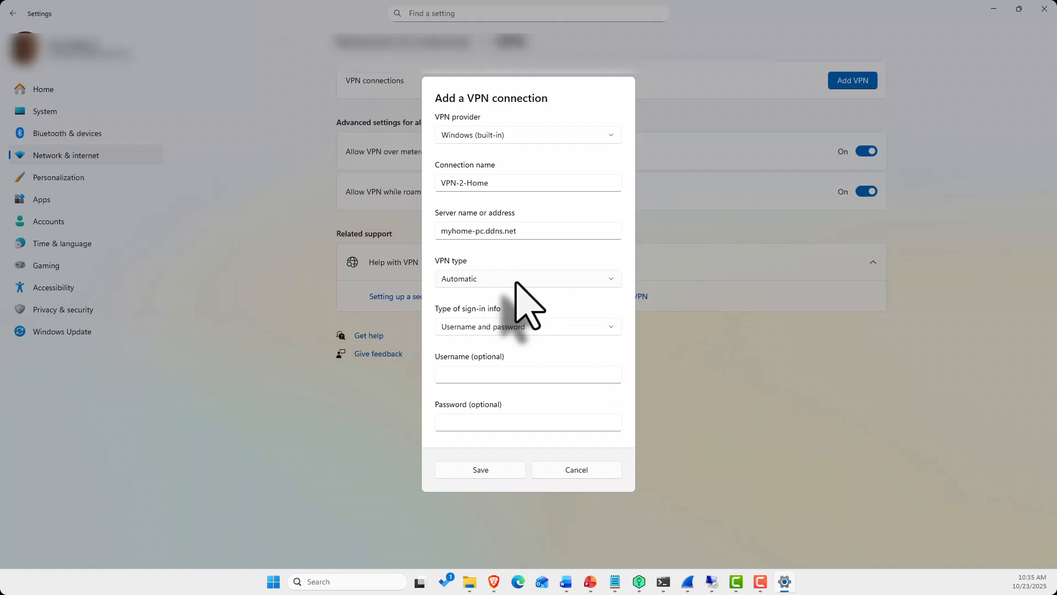
click(494, 377)
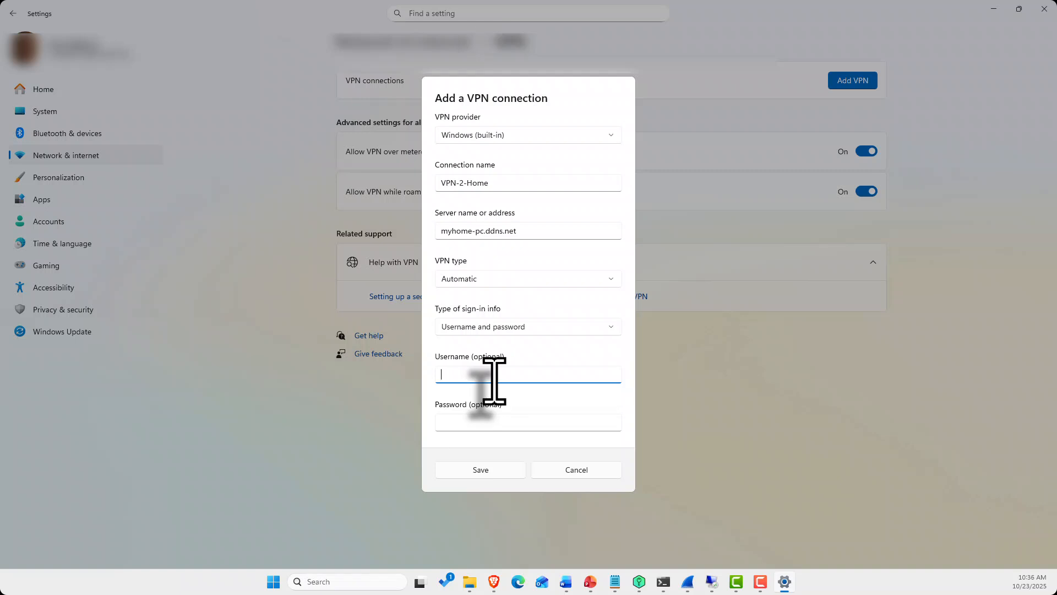
text(user)
key(Tab)
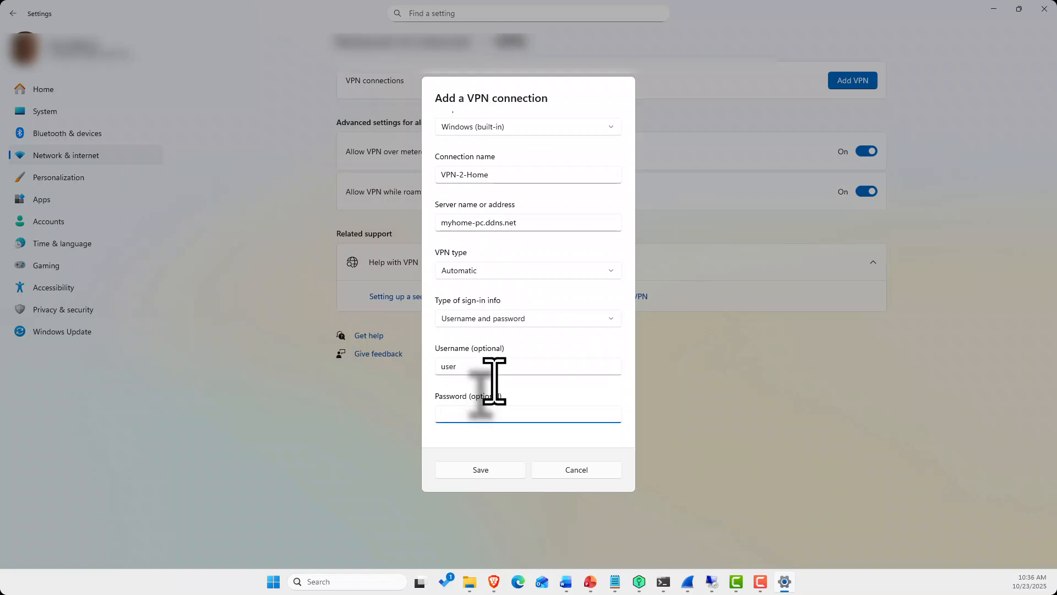
Step: Enter the VPN password, save VPN-2-Home, and connect to it
text(•••••••••••••)
click(485, 470)
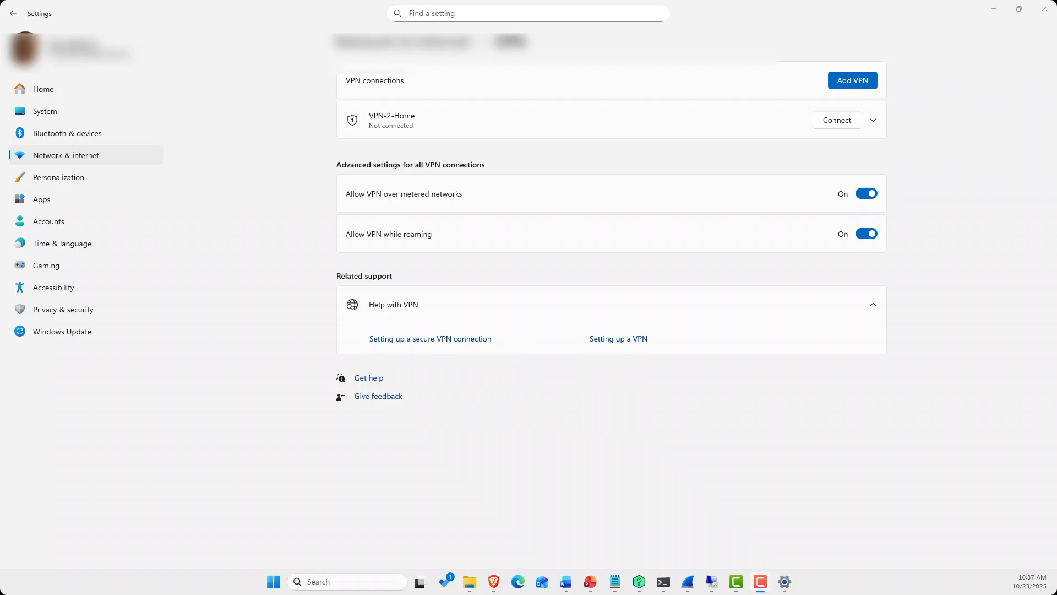
click(834, 121)
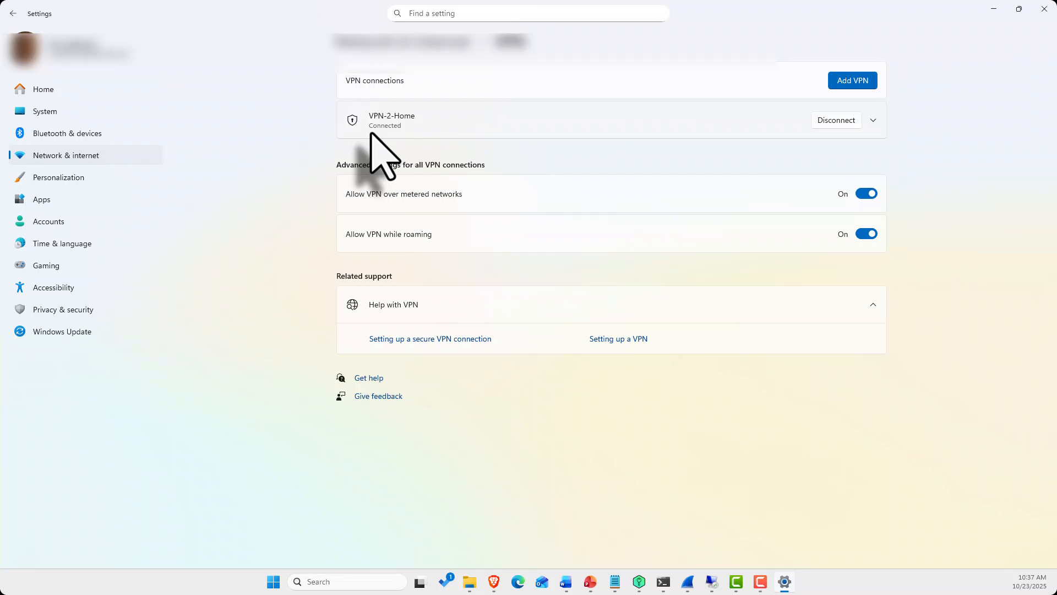
click(663, 582)
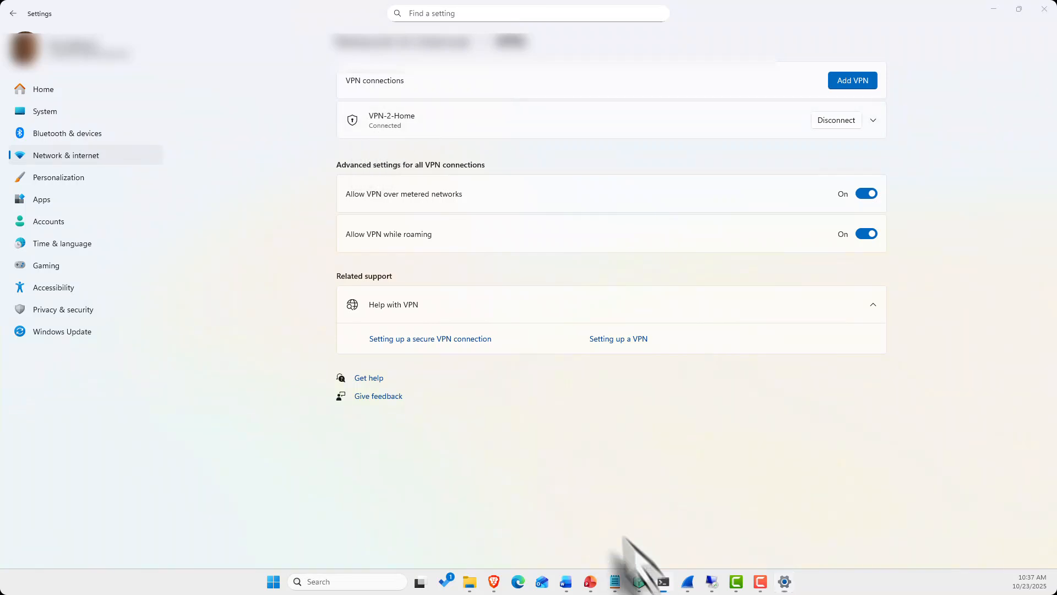
Step: Clear the terminal, then ping 192.168.1.2 and 192.168.1.241 over the VPN
key(ctrl+l)
text(ping)
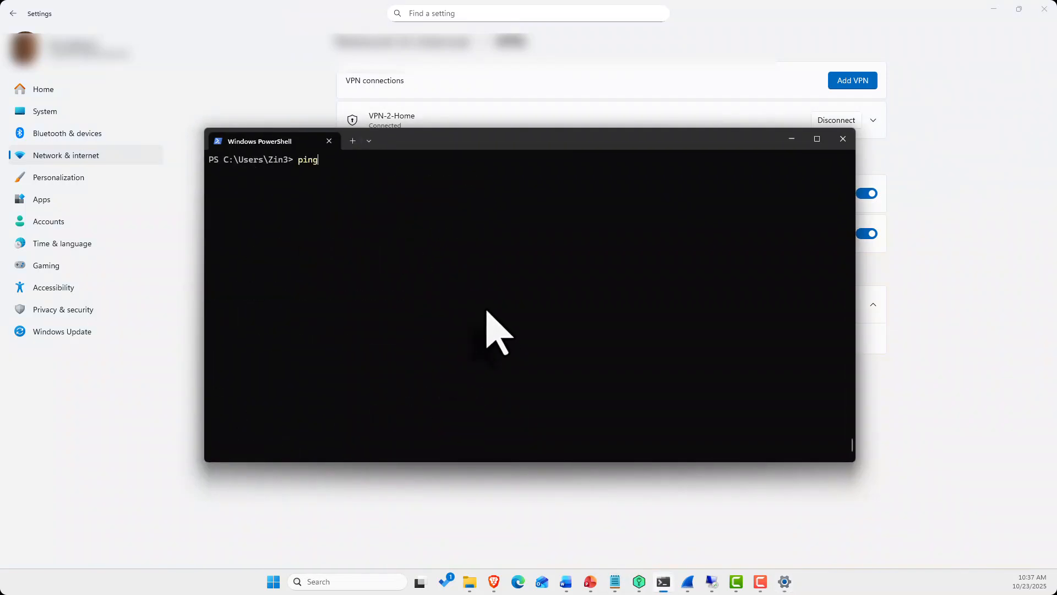
text( 192.168.1.2)
key(Return)
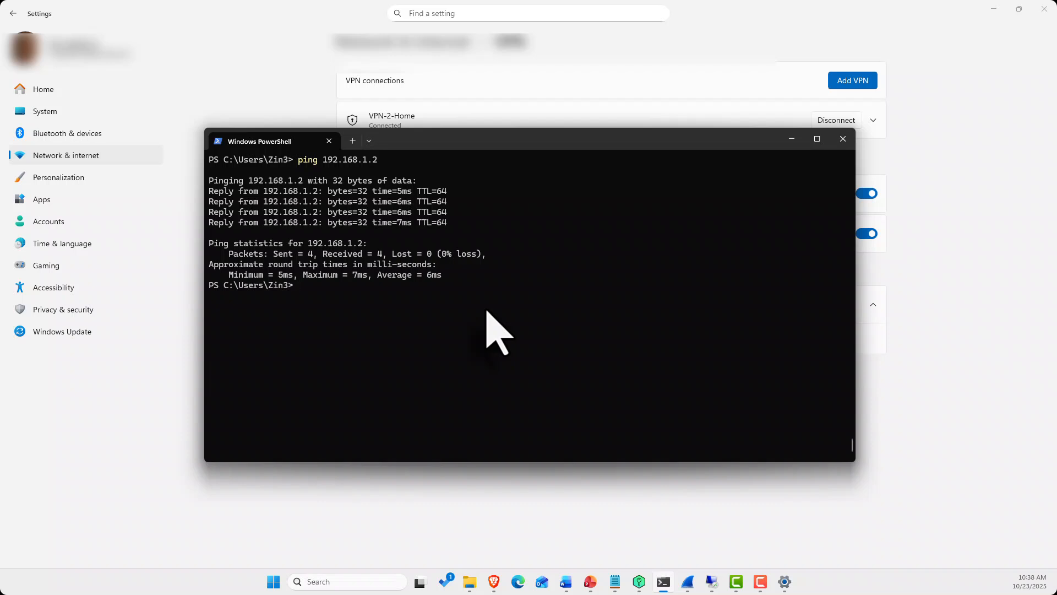
text(ping 192.168.1.241)
key(Return)
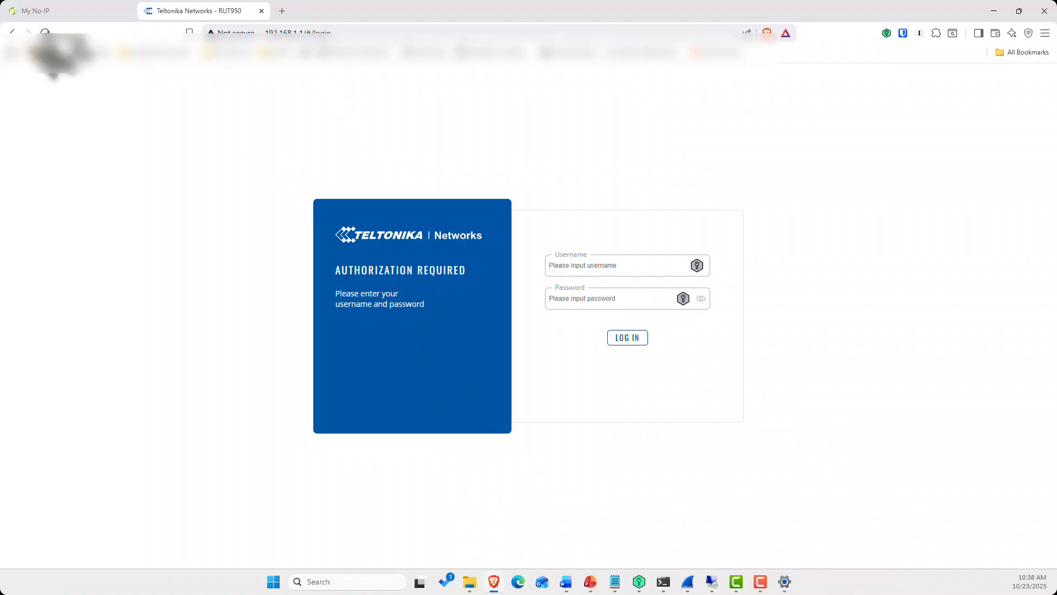
Step: Log into the router with its password and send a Wake on LAN packet to MyLaptop_LAN
click(604, 300)
key(ctrl+v)
key(Return)
mouse_move(16, 279)
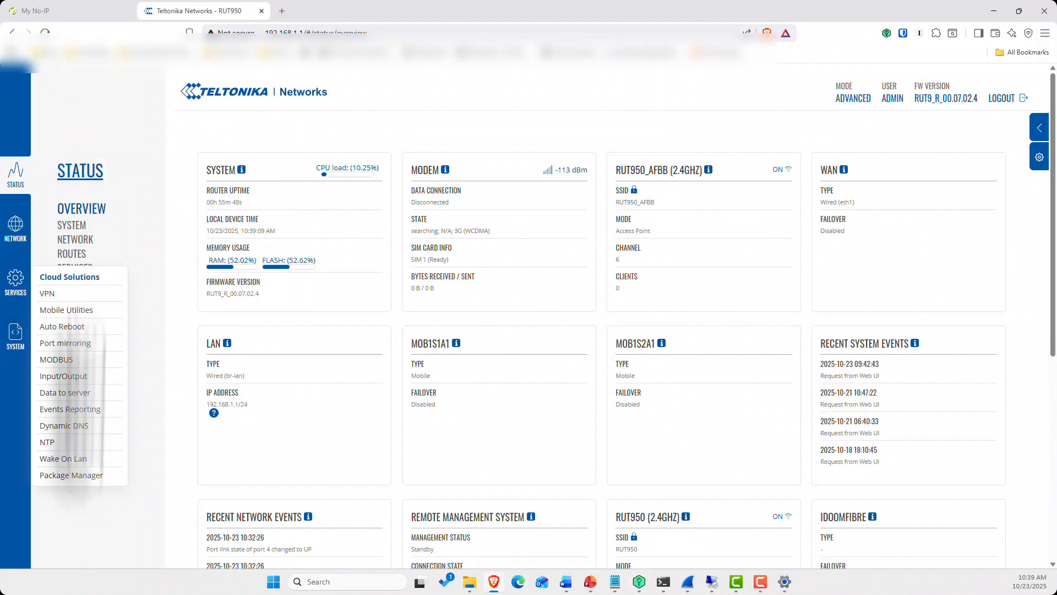
click(66, 496)
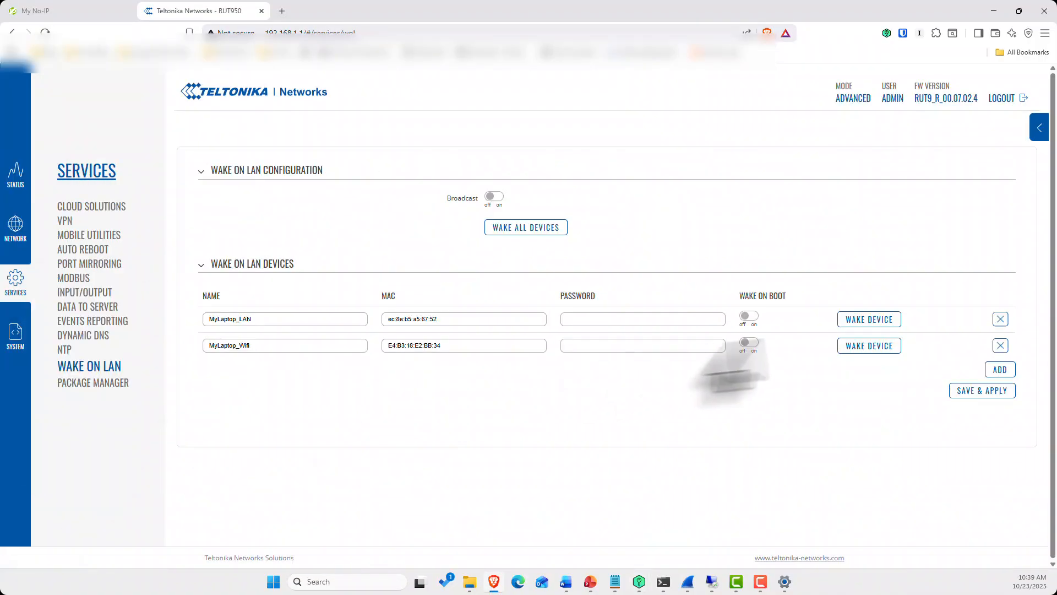
click(885, 325)
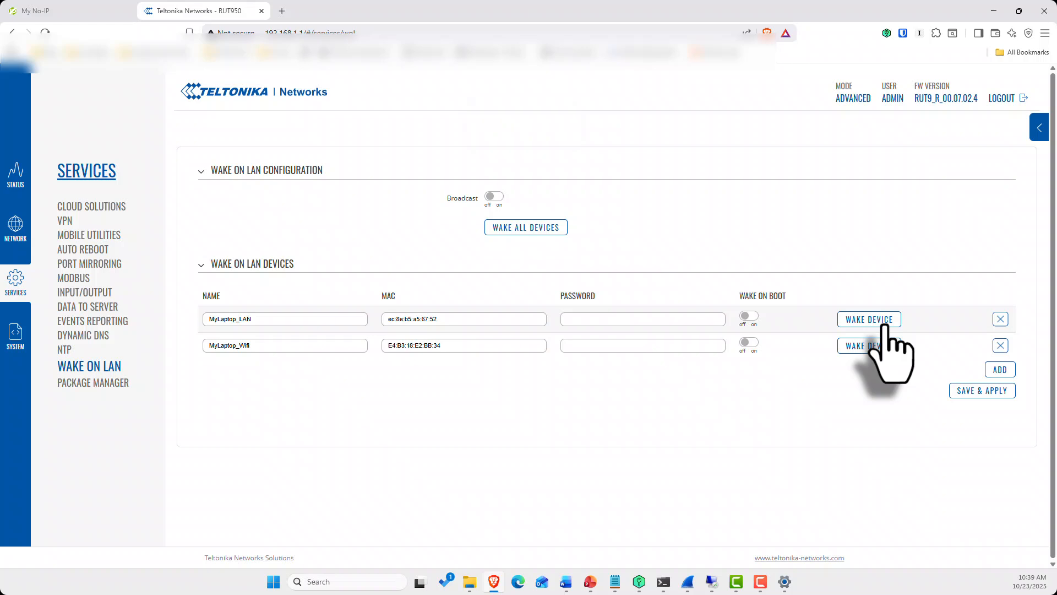
Step: Rerun 'ping 192.168.1.241' until it gets replies, then launch Remote Desktop Connection
click(664, 581)
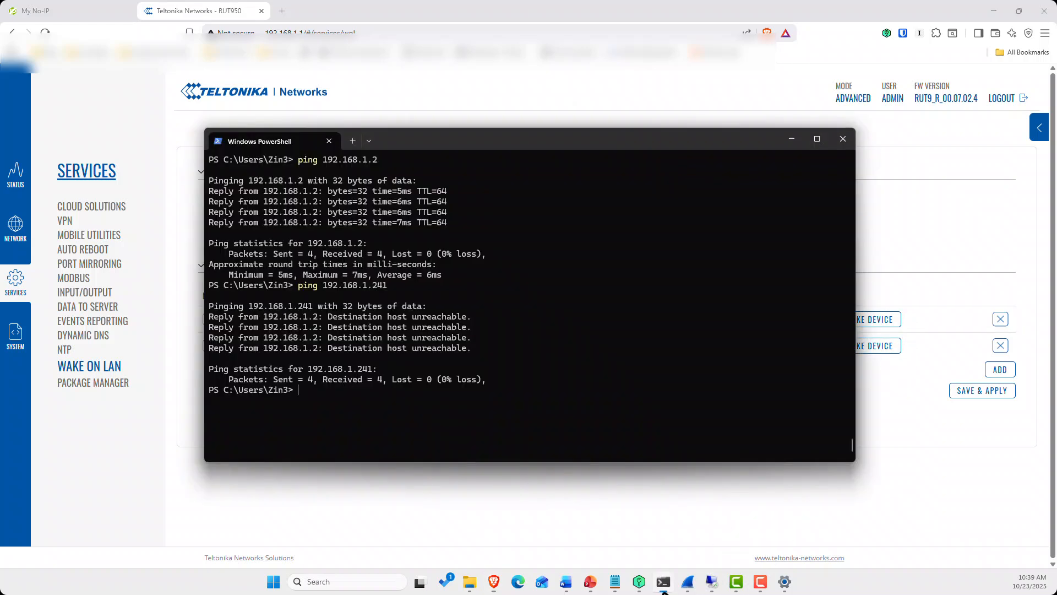
key(Up)
key(Return)
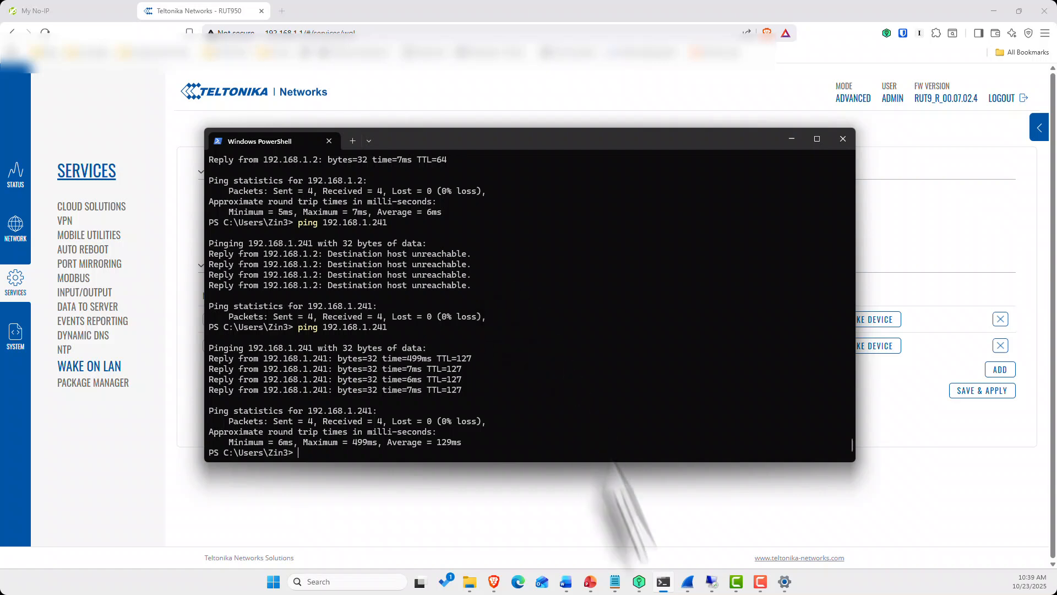
click(712, 582)
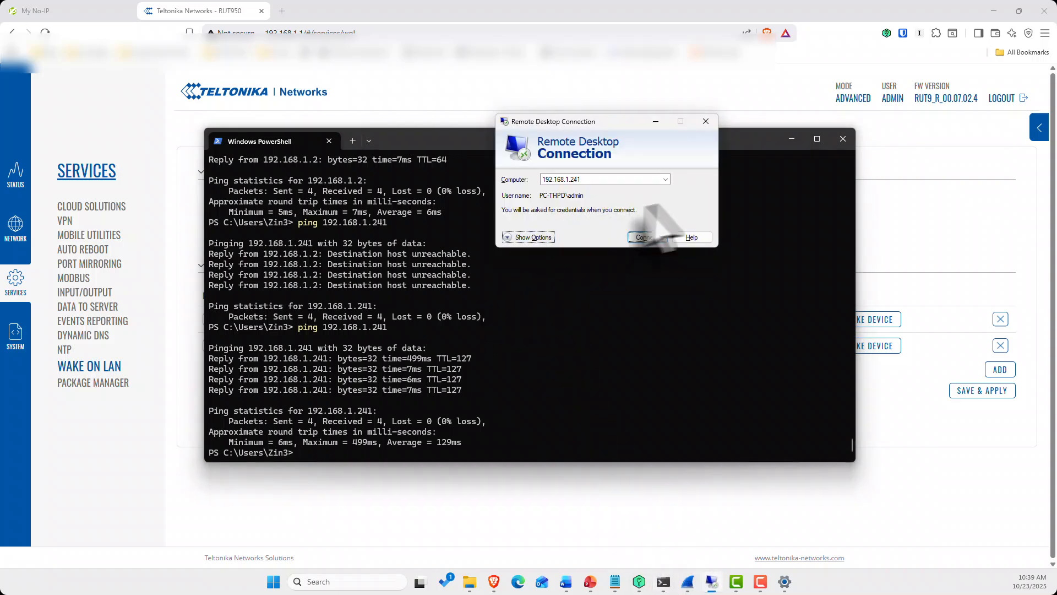
Step: Sign in to the 192.168.1.241 remote desktop, minimise it, and type 'tracert -d 192.168.1.241' locally
click(637, 237)
text(***********)
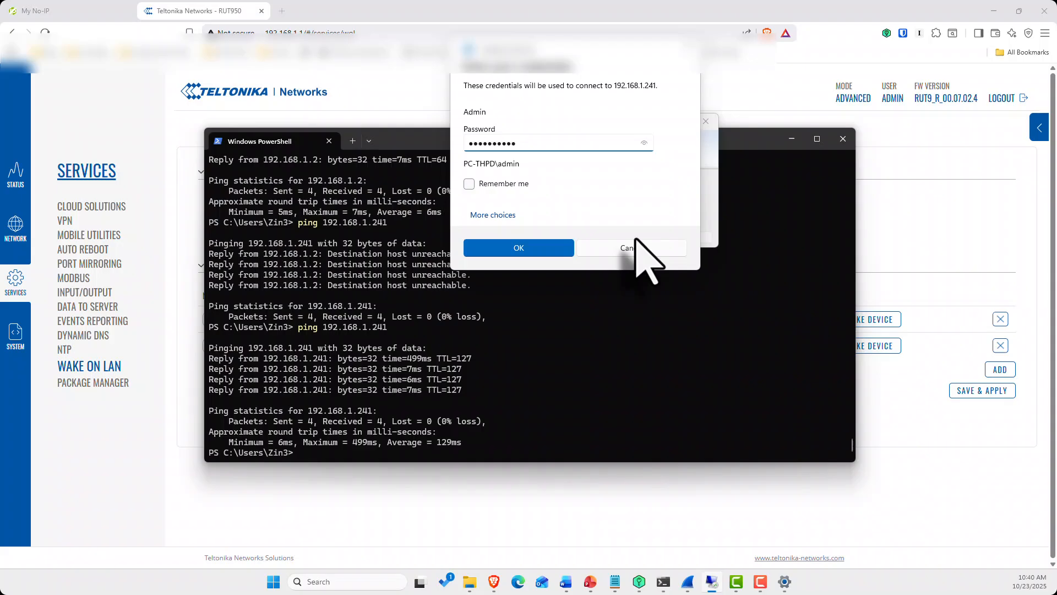
key(Return)
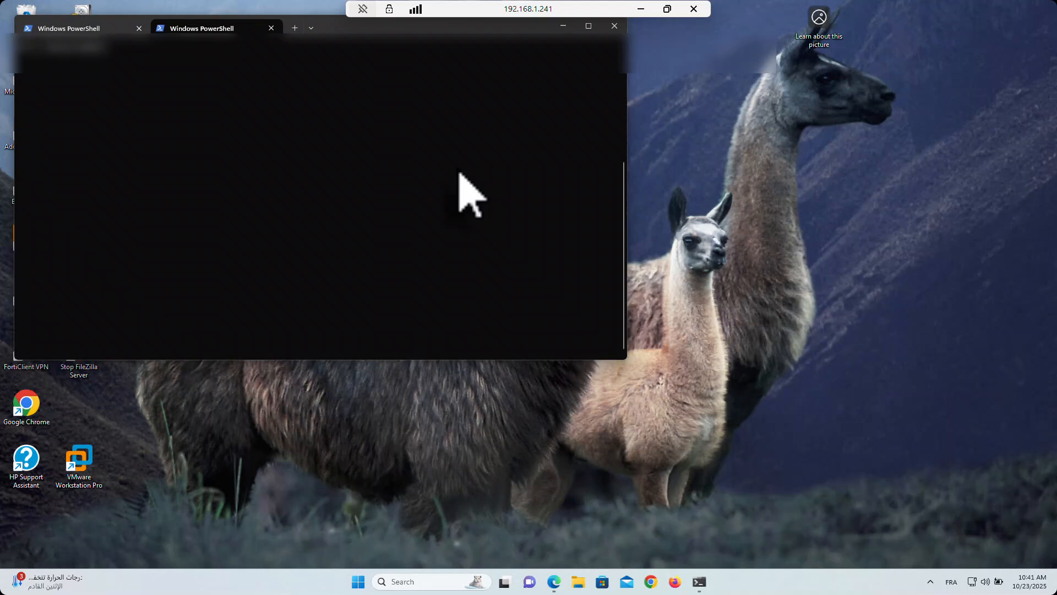
click(641, 9)
text(tracert)
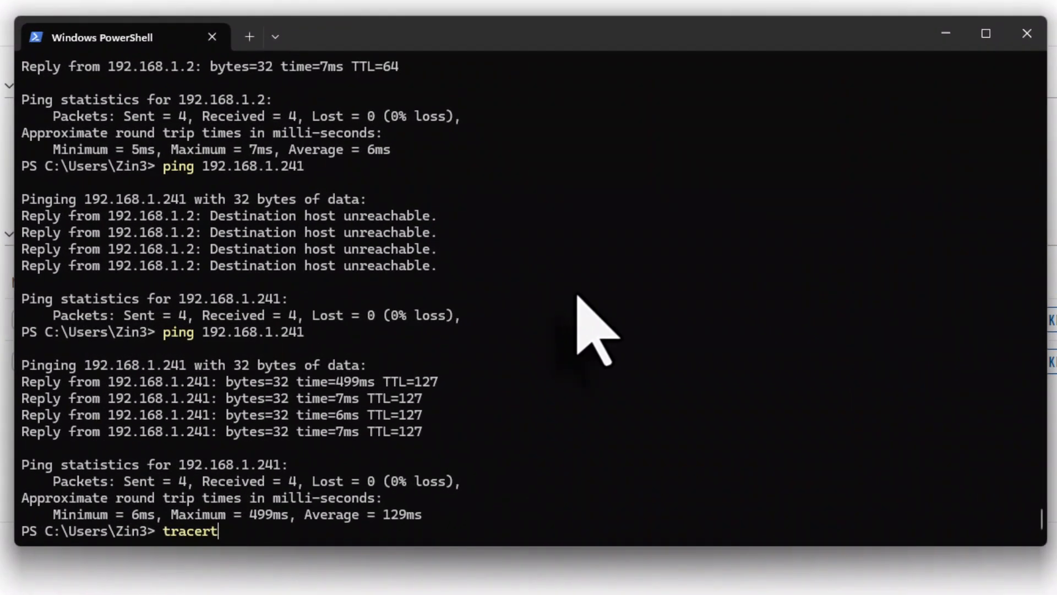
text( -d 192.168.1.)
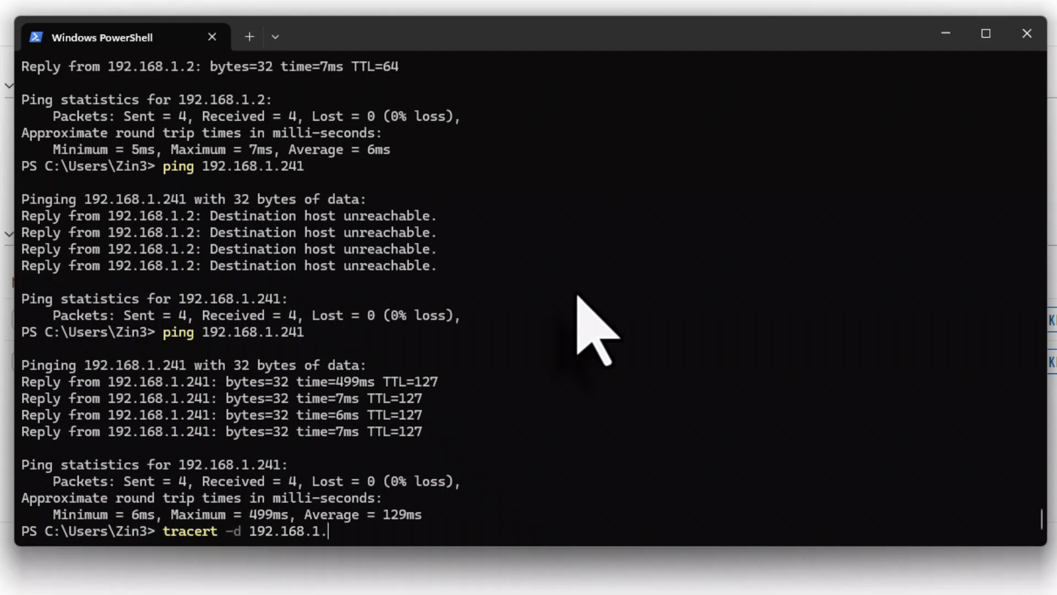
text(241)
Step: Run 'tracert -d 192.168.1.241' in PowerShell to trace the route to the PC
key(Return)
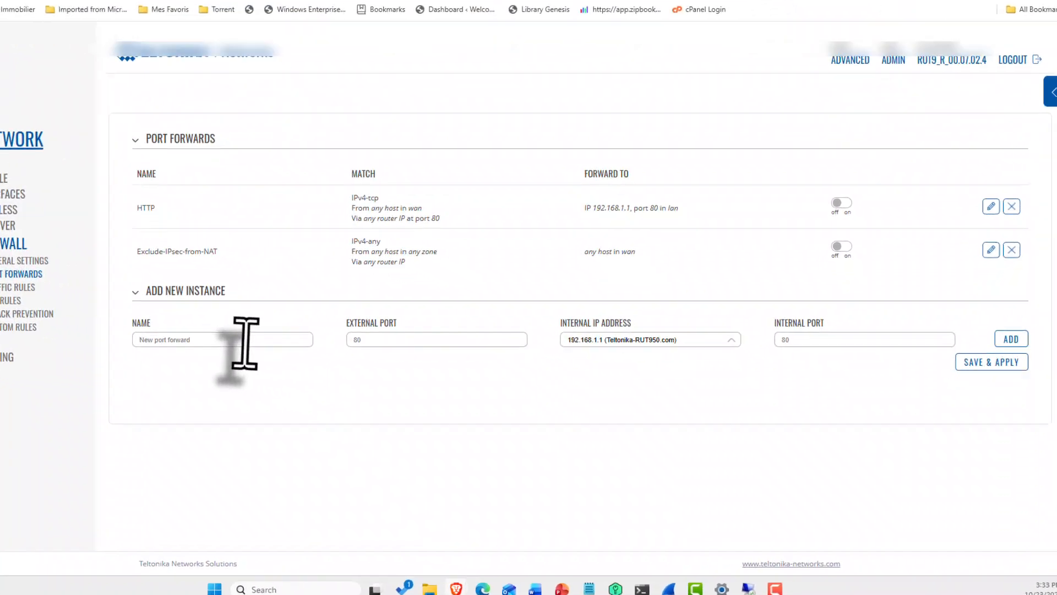
Step: Name the new port forward PPTP-VPN with external port 1723 to 192.168.1.241 (PC-HP.lan)
click(152, 320)
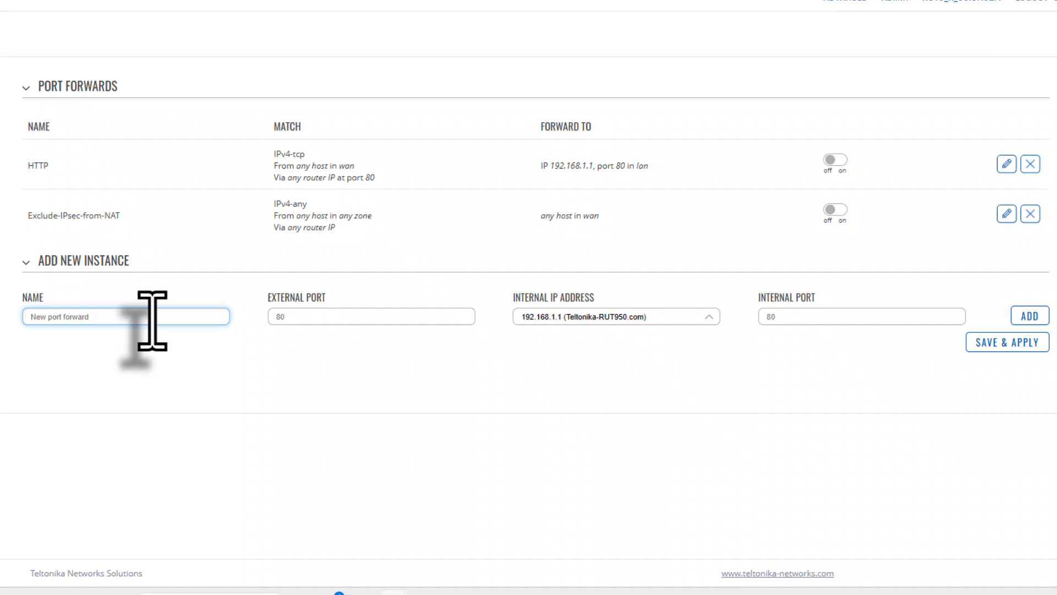
text(PPTP-VPN)
click(313, 322)
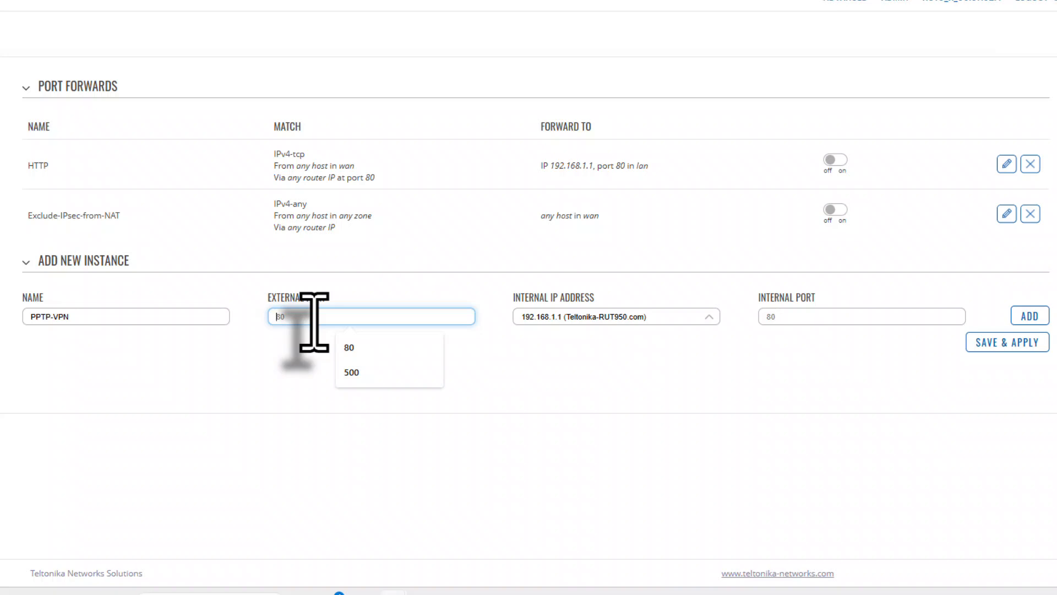
text(1723)
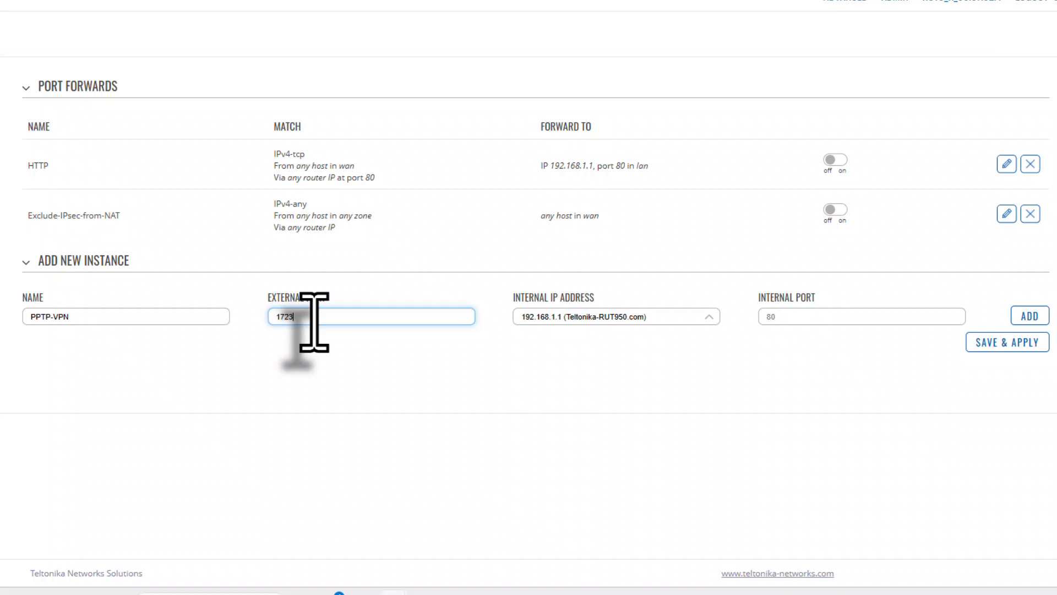
click(579, 317)
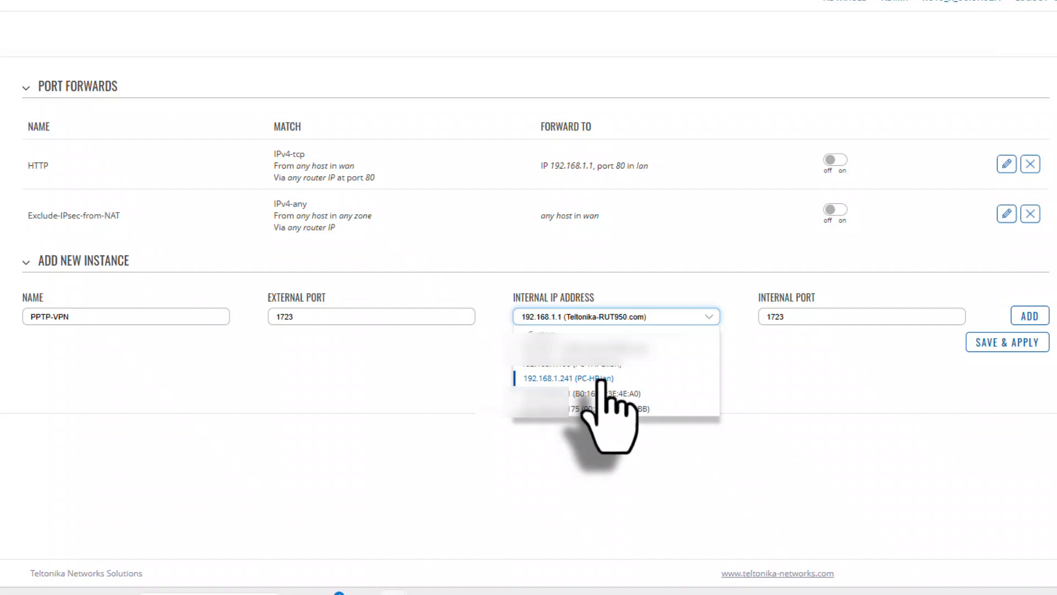
click(601, 380)
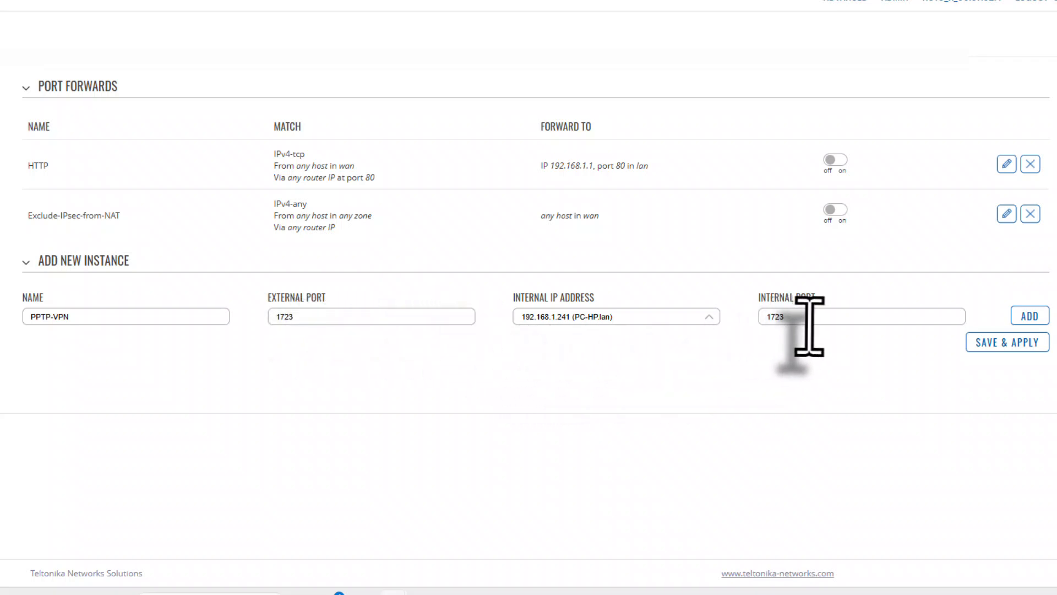
Step: Add the PPTP-VPN rule, set its protocol to TCP, and save and apply the configuration
click(1039, 318)
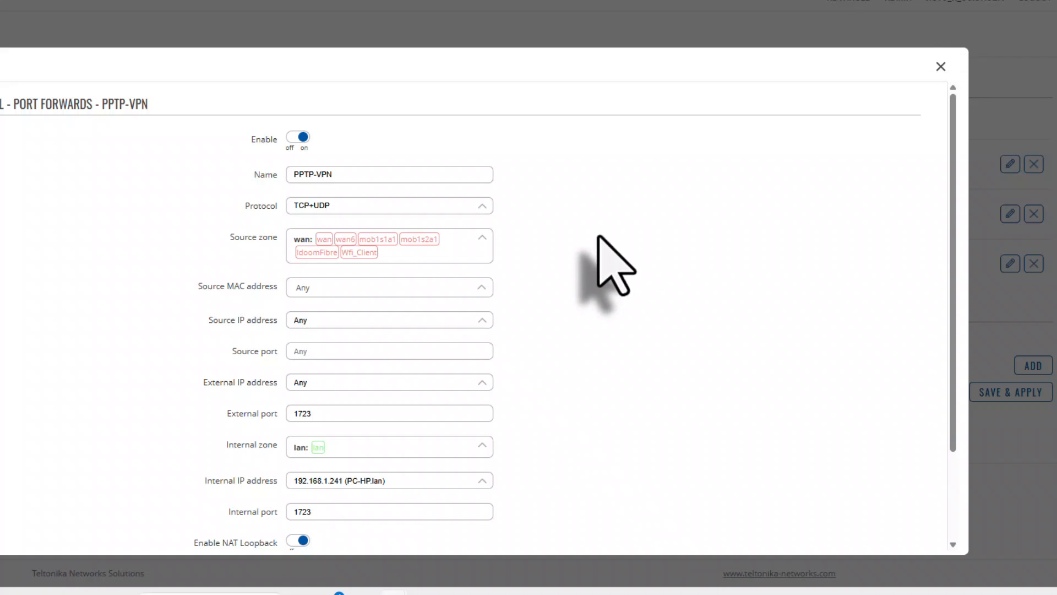
click(342, 215)
click(300, 269)
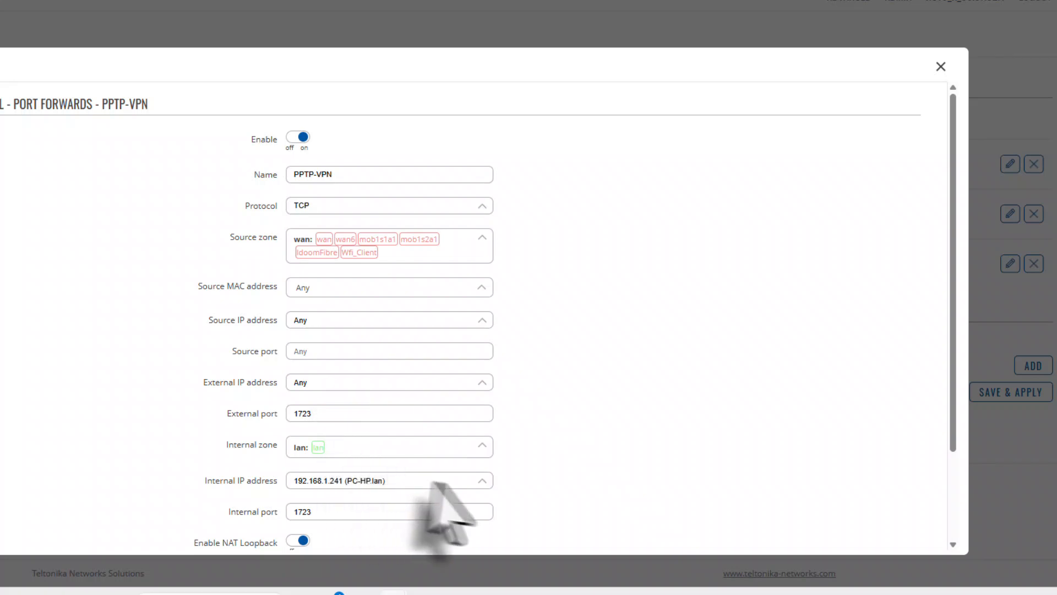
scroll(451, 512, down, 2)
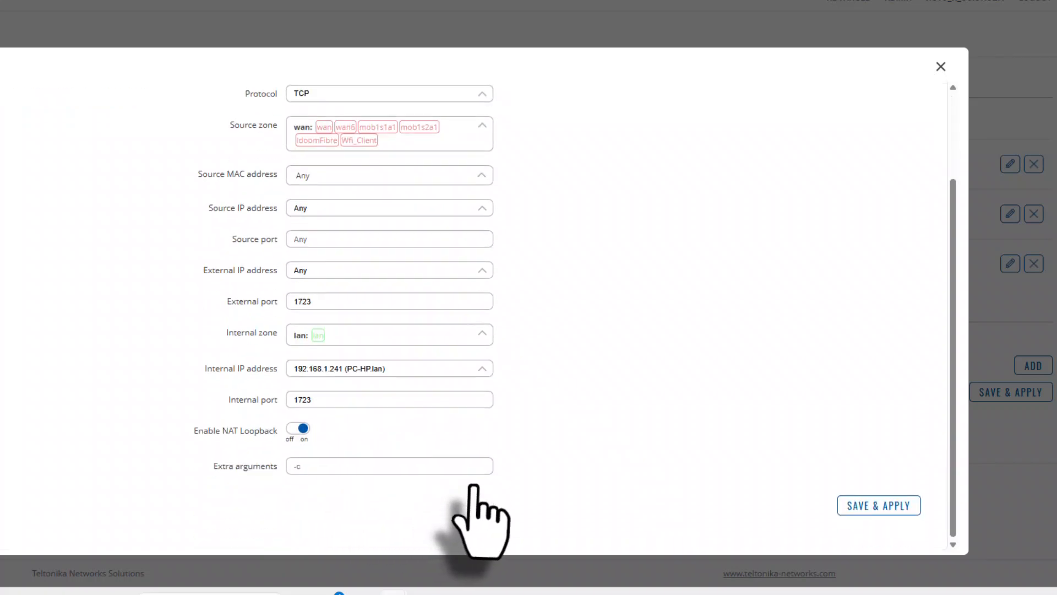
click(862, 507)
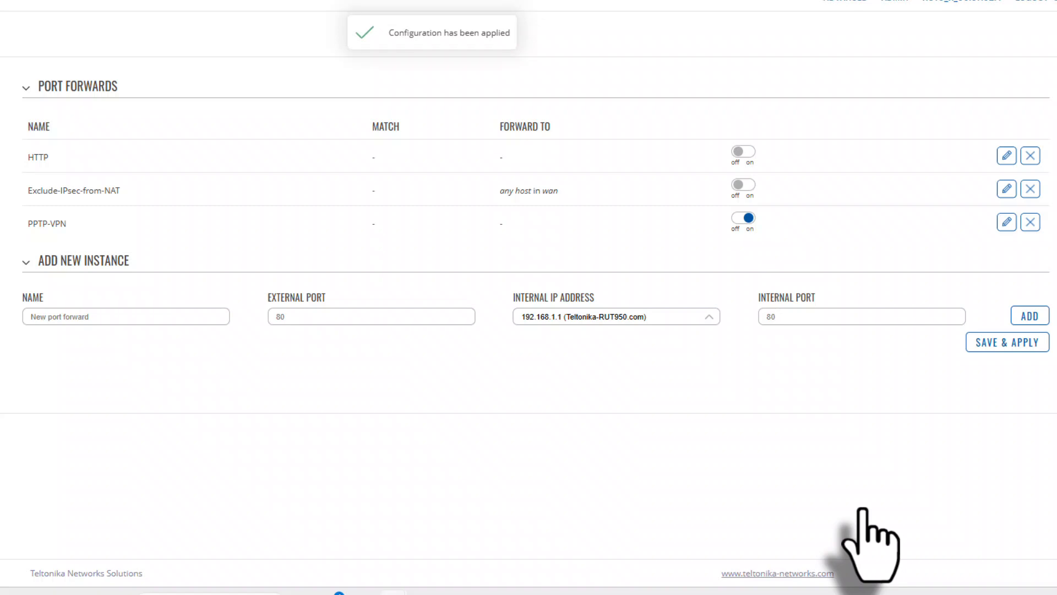
click(1012, 394)
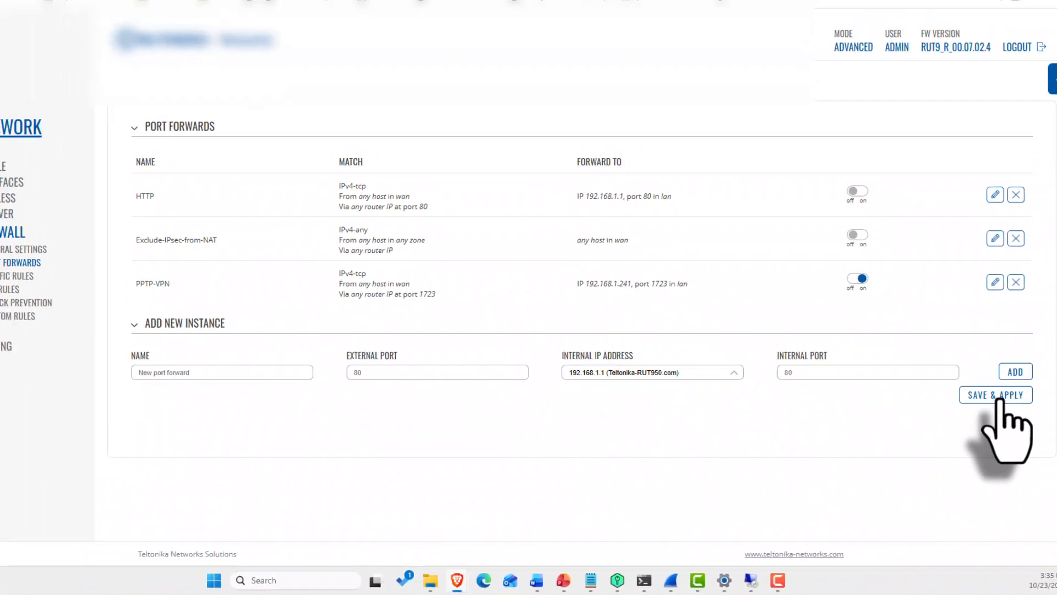
Step: Switch to the Remote Desktop session showing the 192.168.1.241 PC's desktop
click(761, 582)
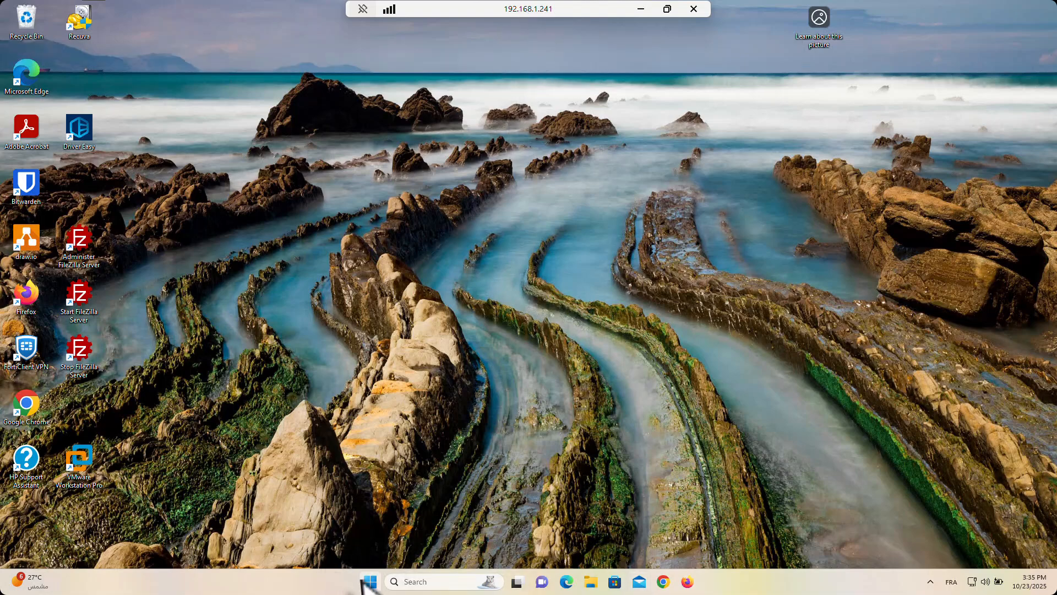
Step: Open Control Panel via 'control' and reach the Network Connections adapter list
click(421, 581)
text(control)
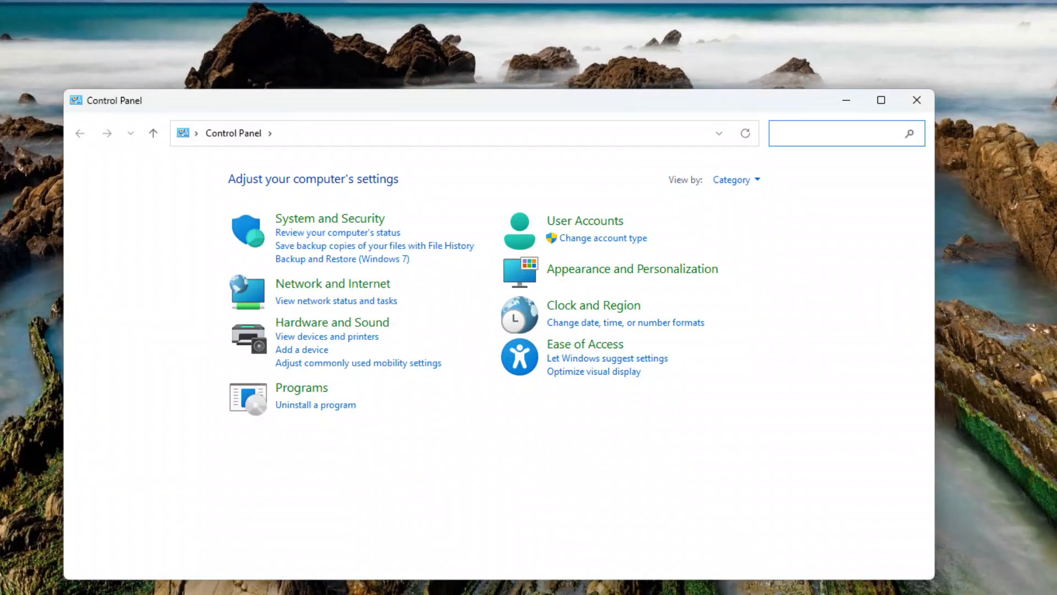
click(380, 286)
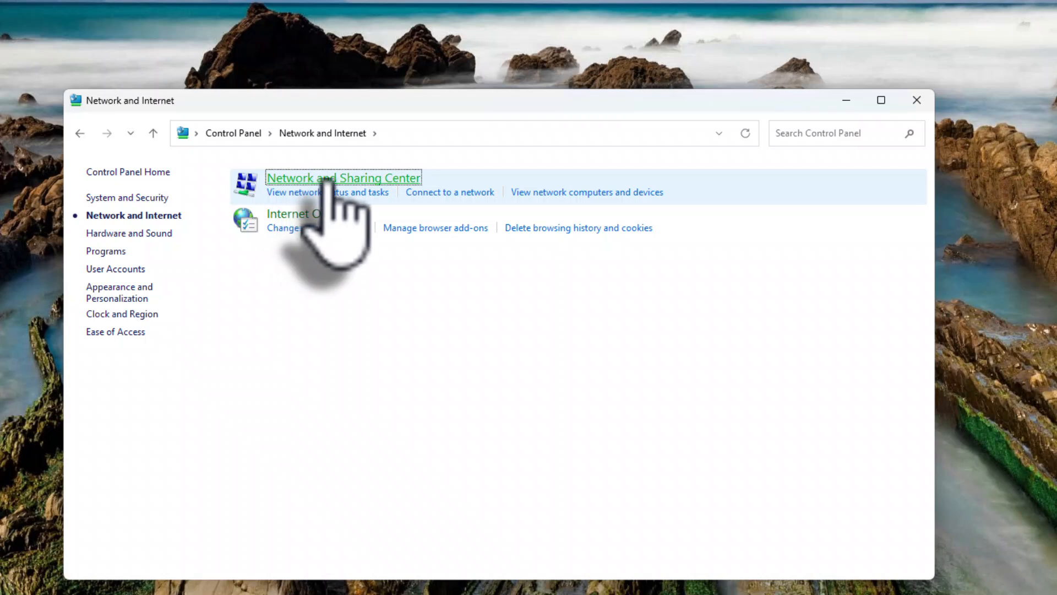
click(394, 182)
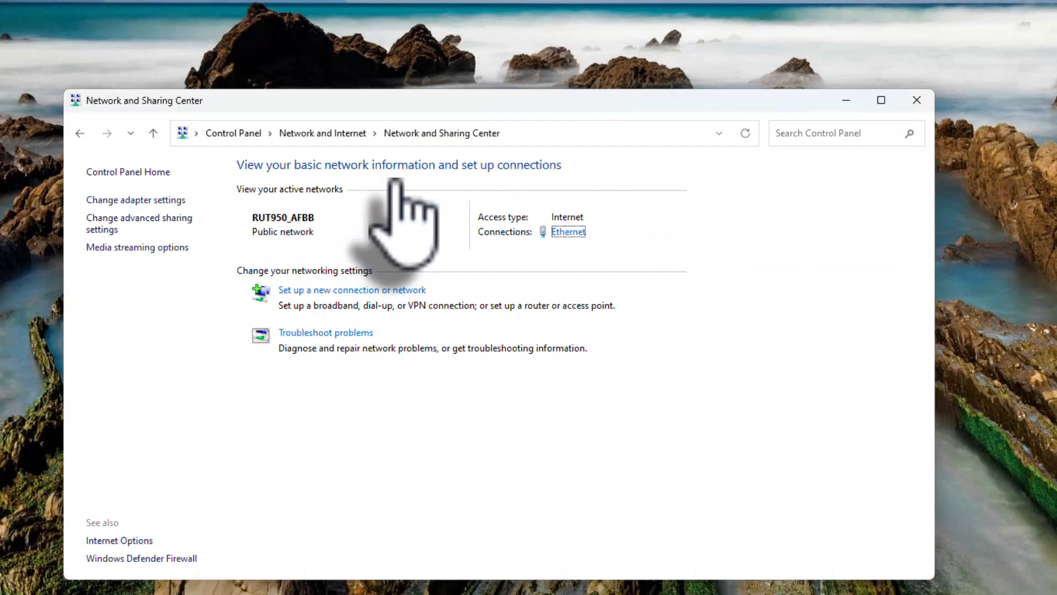
click(113, 199)
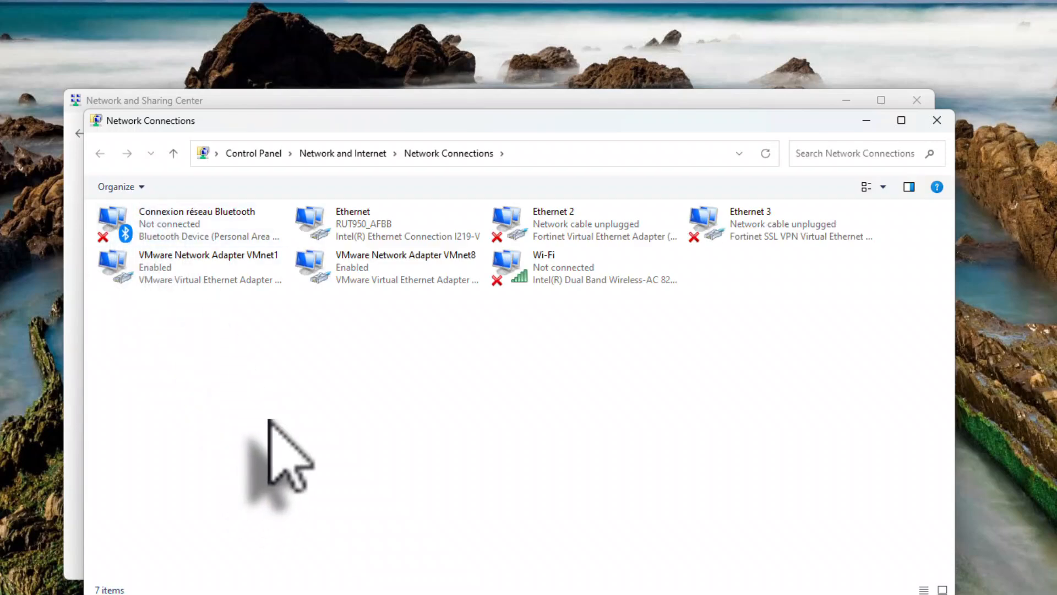
Step: Create a new incoming connection for the chosen user, allowing VPN connections through the Internet
key(alt+f)
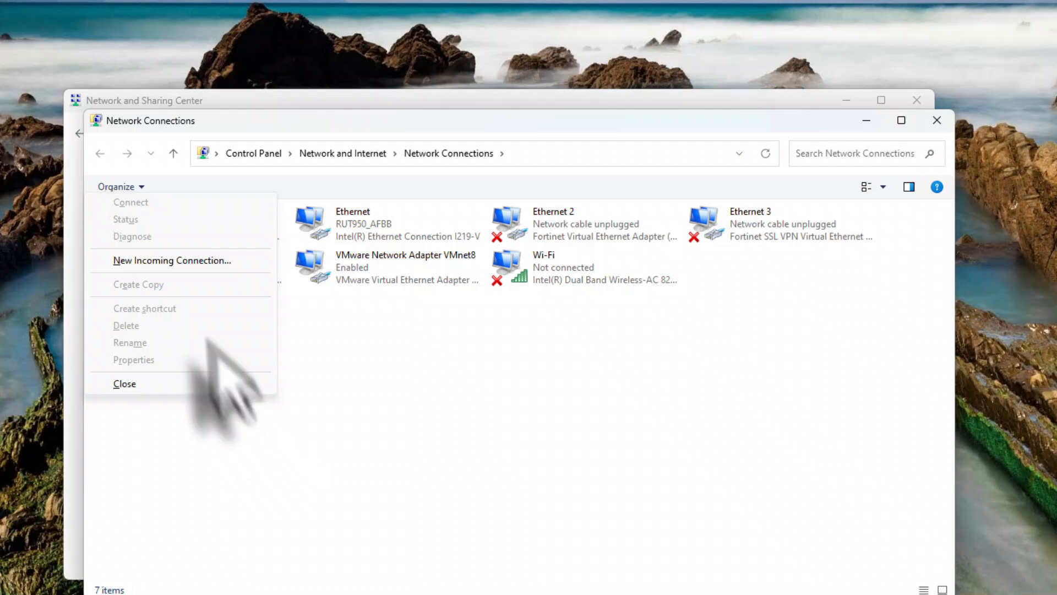
click(187, 265)
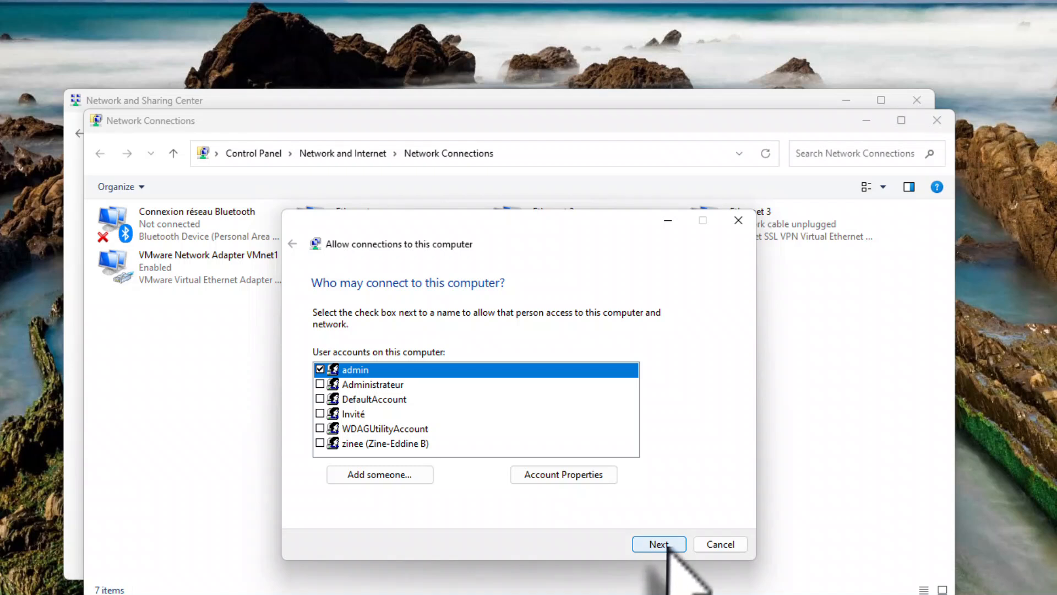
click(659, 544)
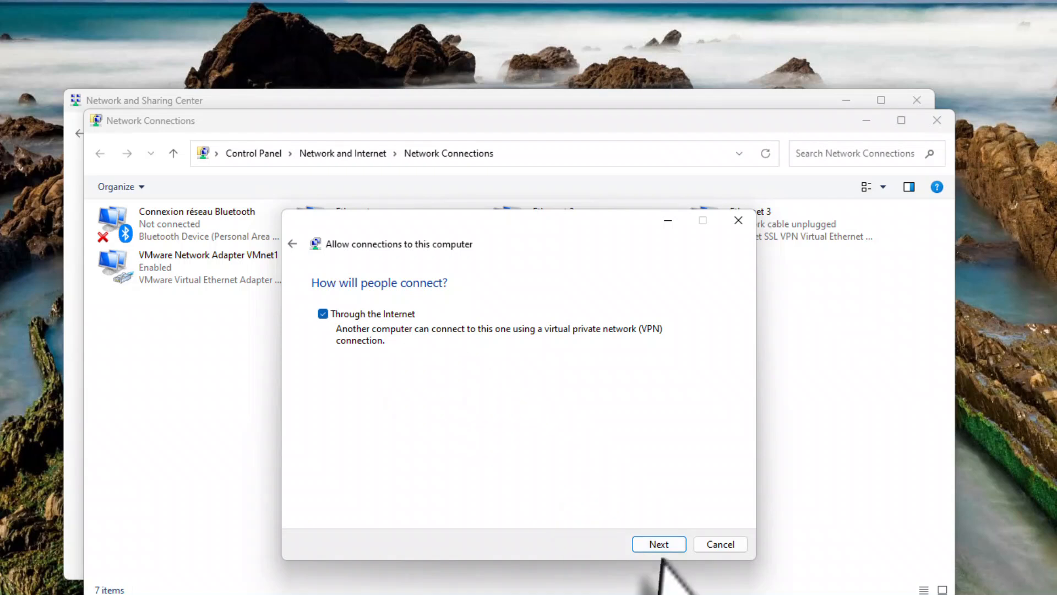
click(664, 548)
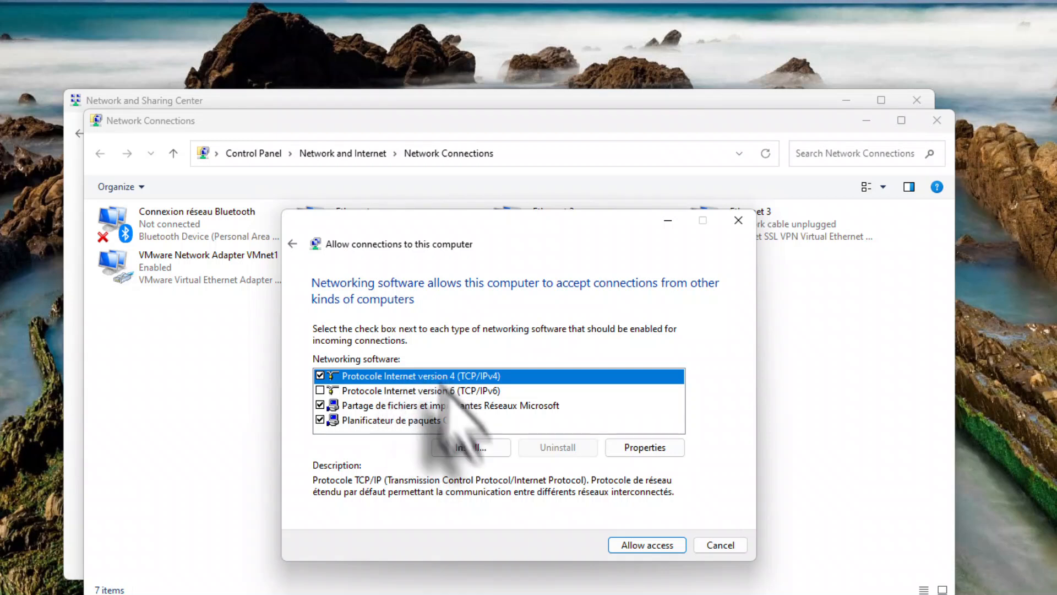
click(624, 545)
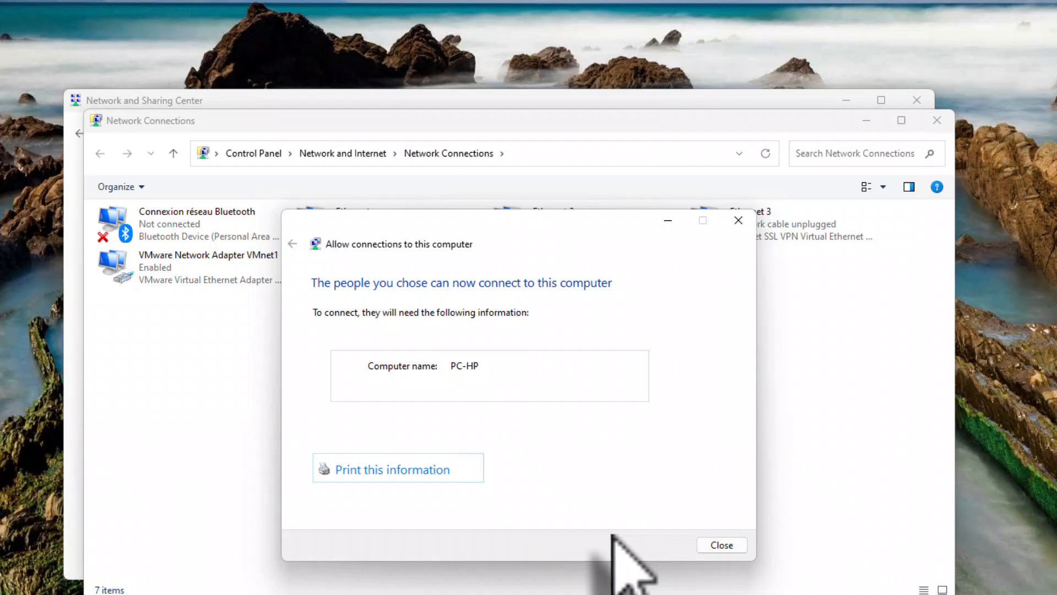
click(720, 545)
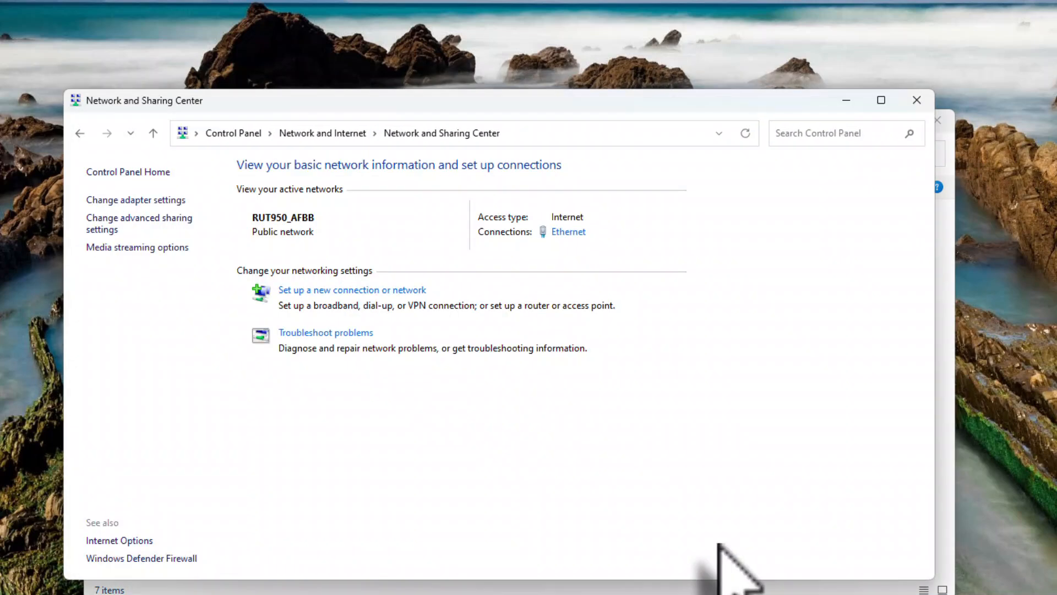
Step: Reopen and refresh the adapter list, then bring up actions for the new incoming connections entry
click(147, 201)
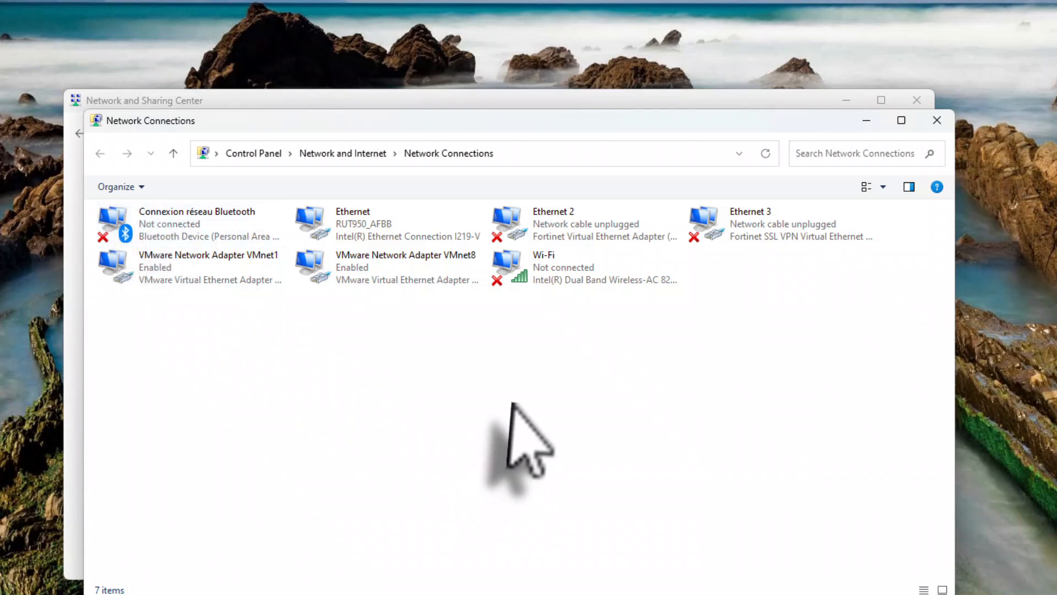
right_click(501, 383)
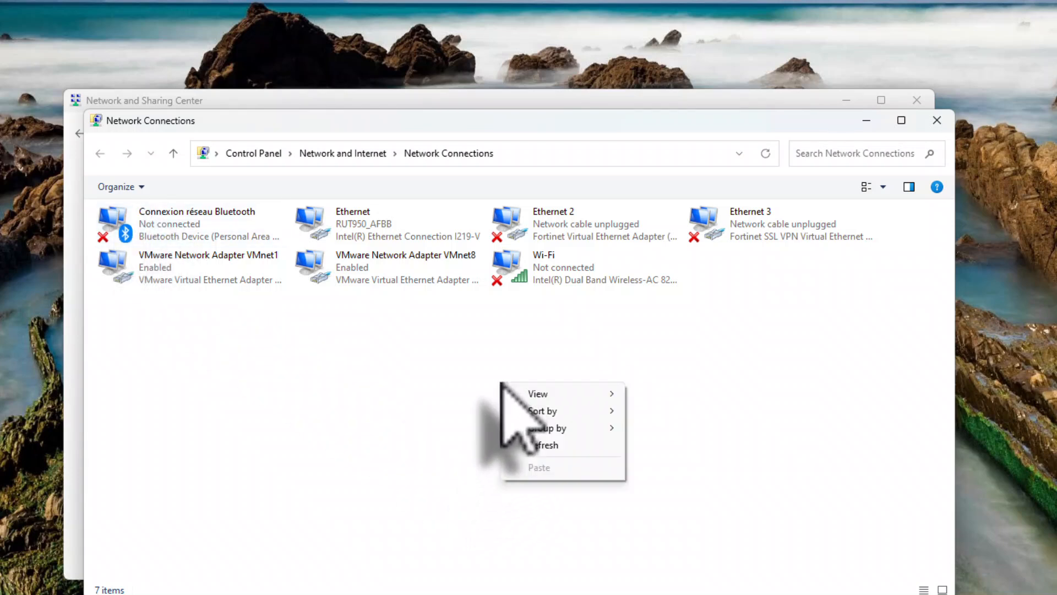
click(543, 445)
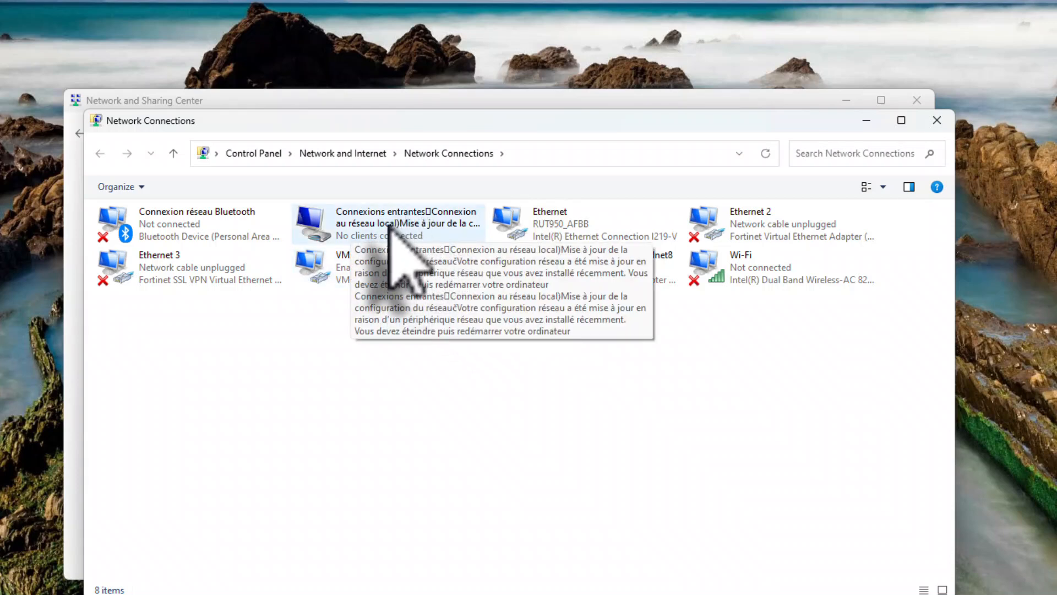
right_click(413, 230)
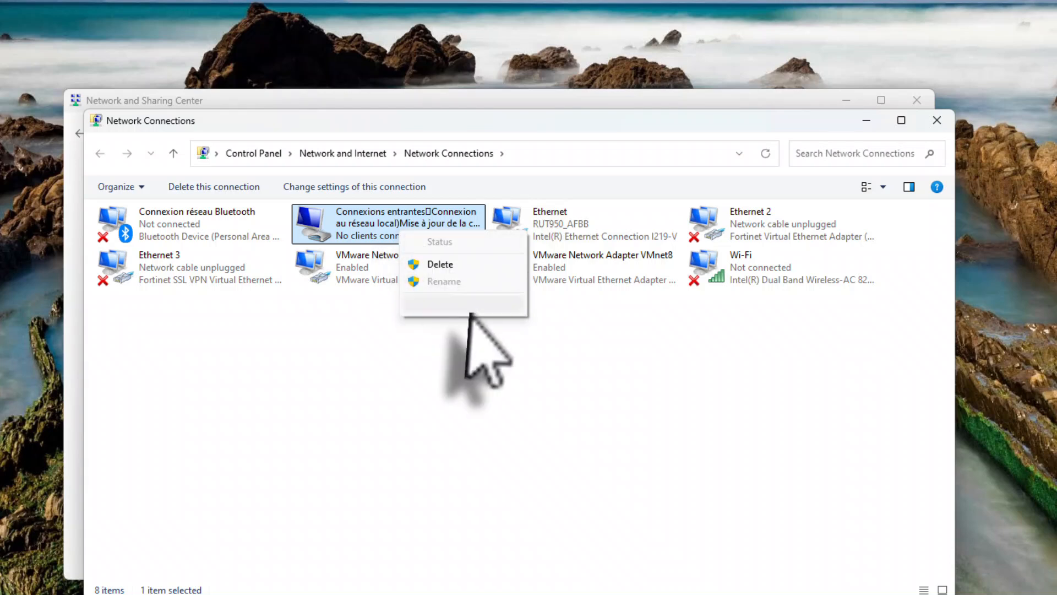
Step: Set the incoming connection's IPv4 range to 192.168.20.1–192.168.20.10 and save the properties
click(448, 305)
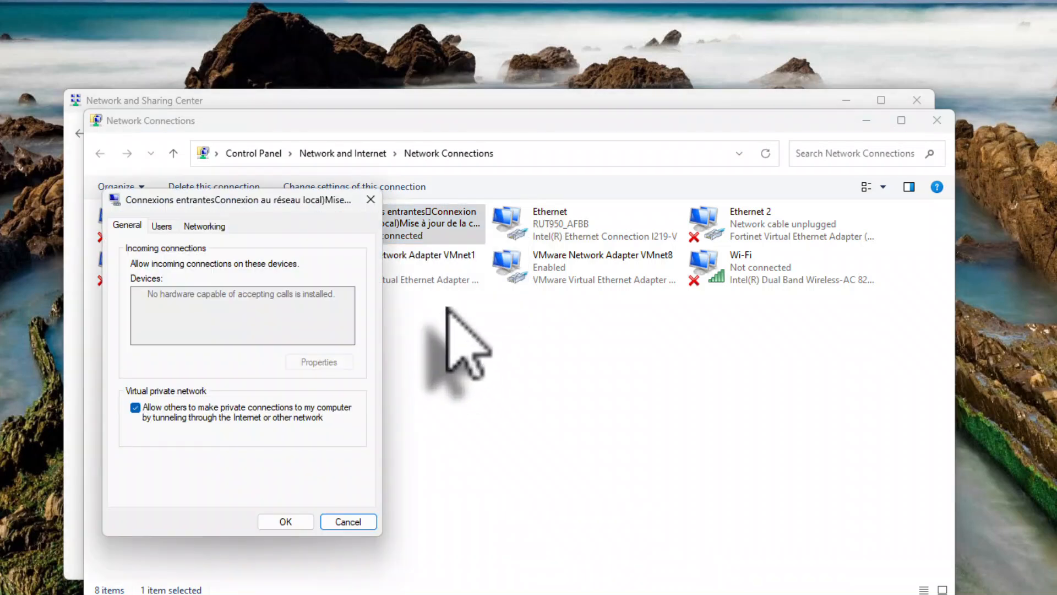
click(203, 227)
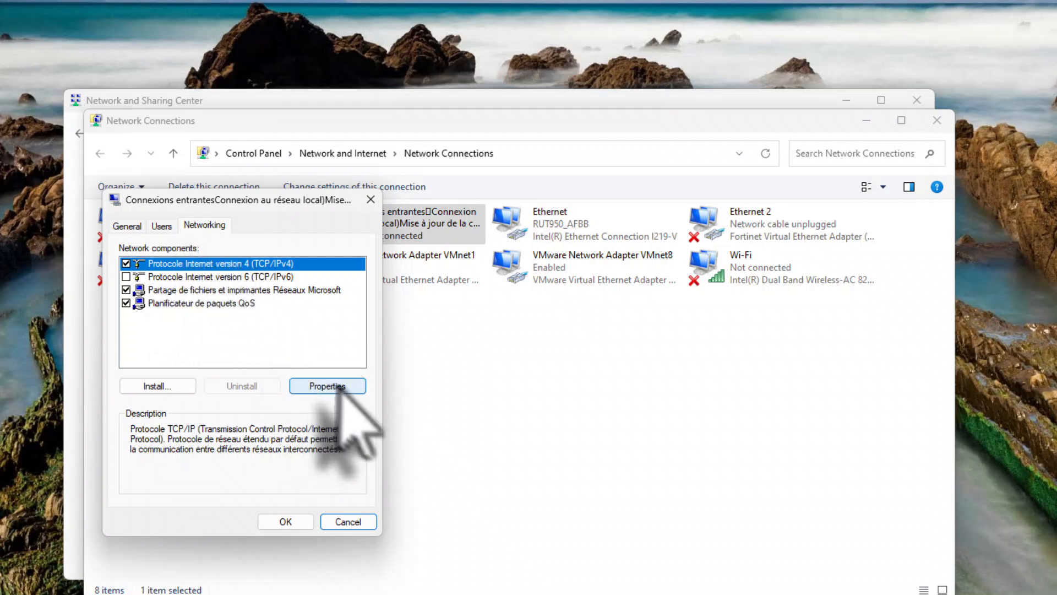
click(352, 387)
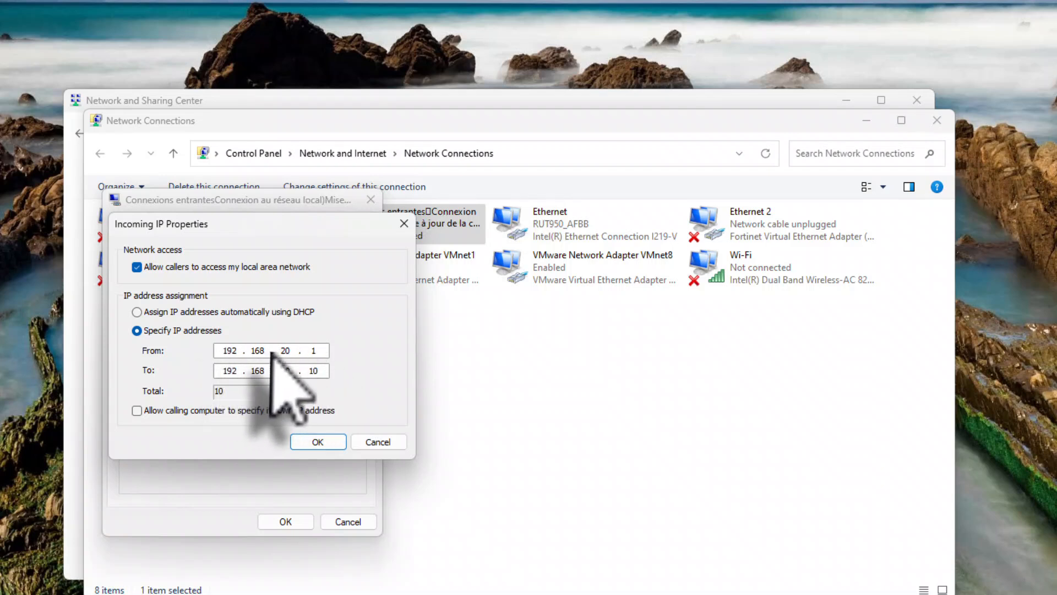
click(318, 441)
click(284, 521)
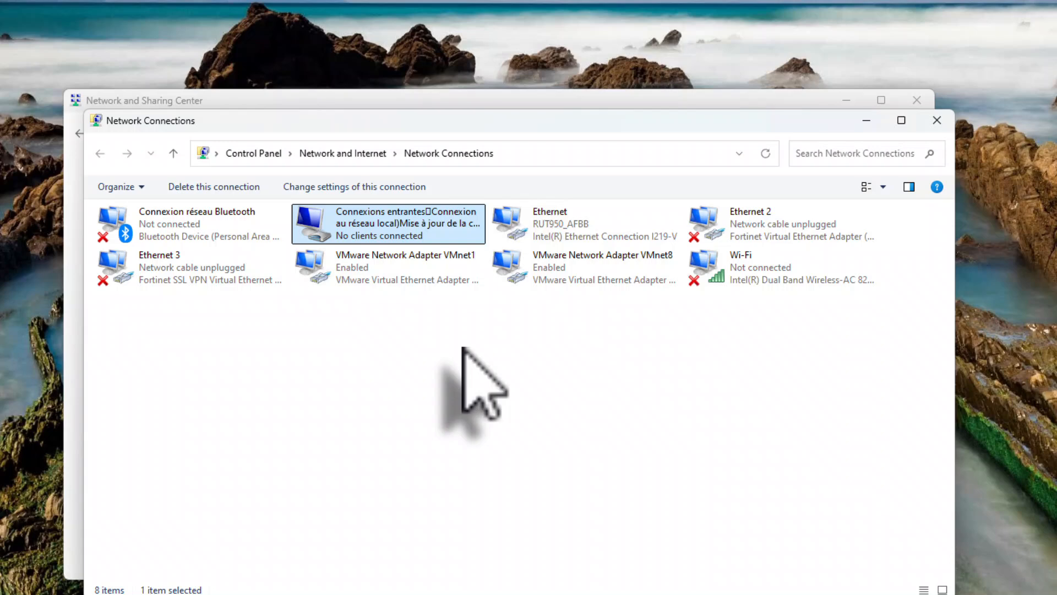
Step: Open Windows Defender Firewall with Advanced Security and start a new inbound rule
key(super)
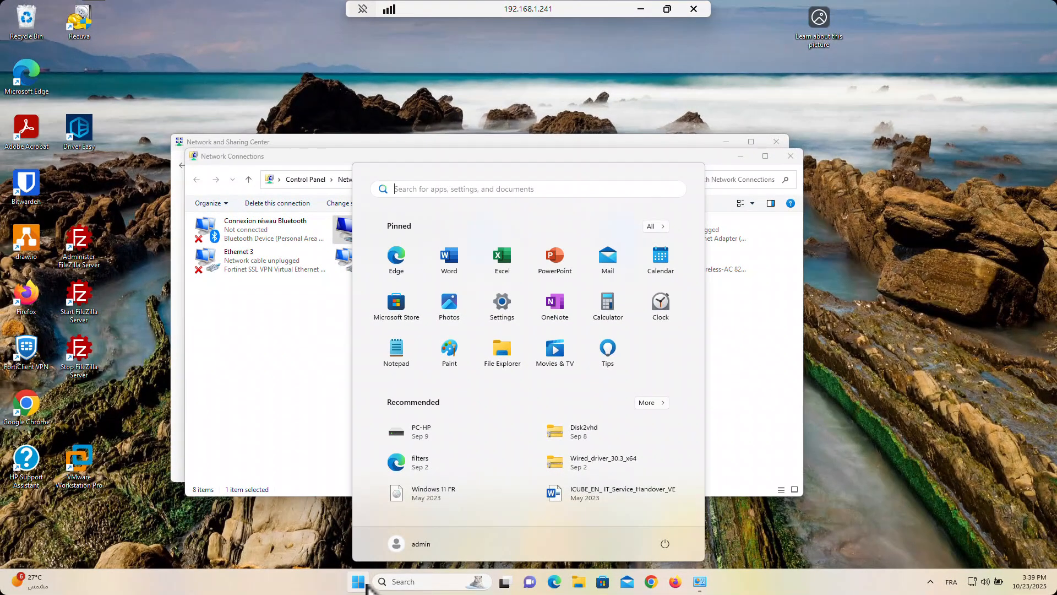
text(firewall)
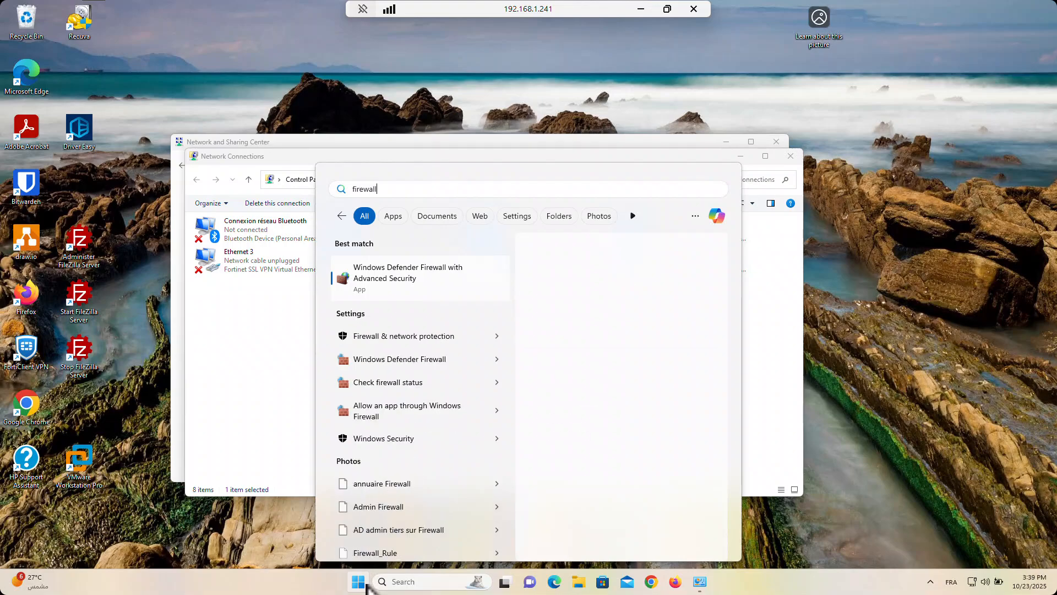
key(Return)
click(71, 72)
right_click(72, 73)
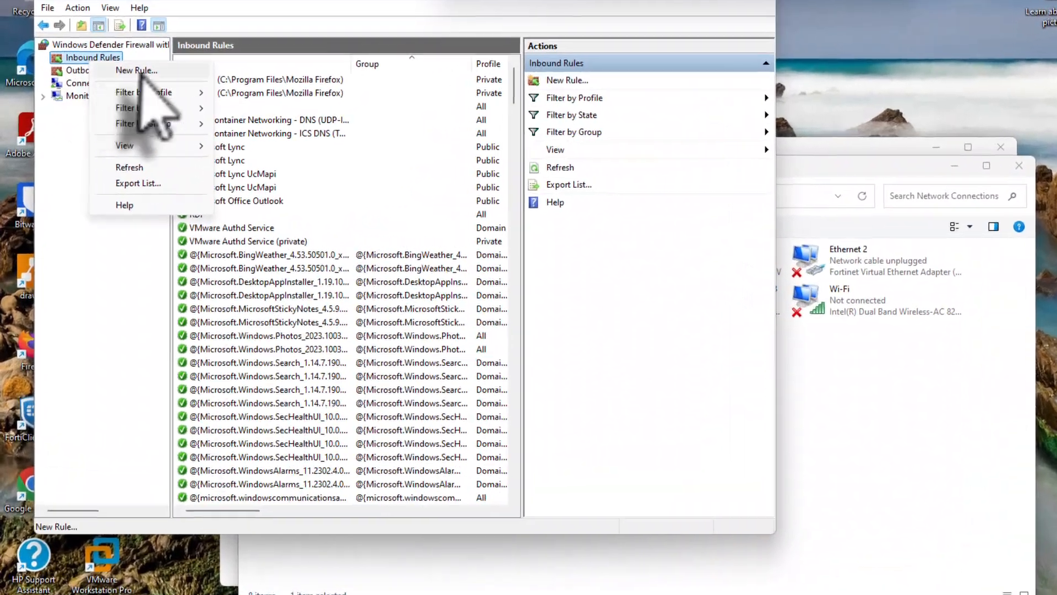
click(139, 71)
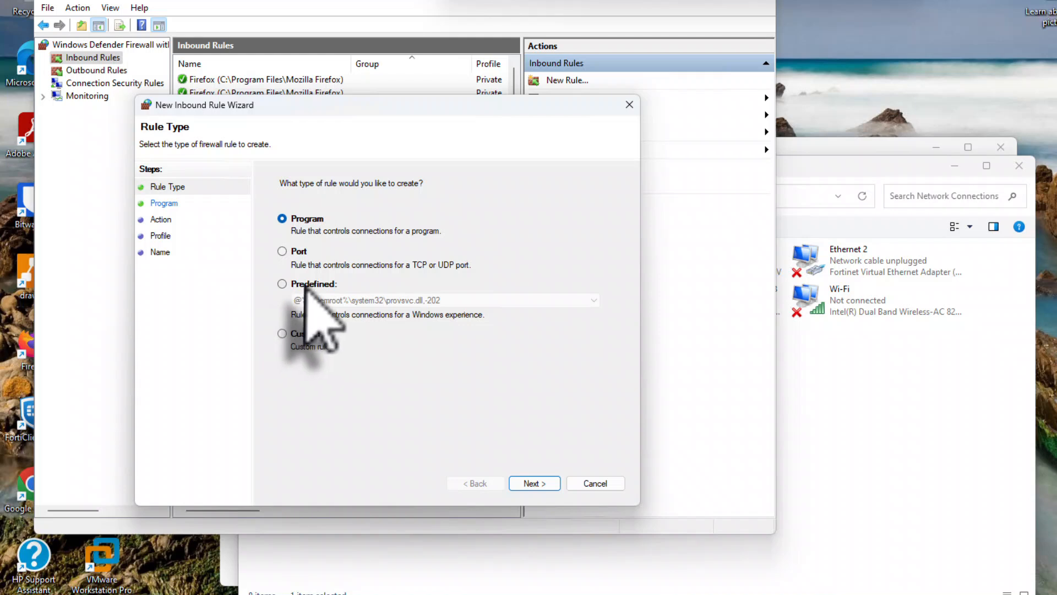
Step: Create the predefined Routing and Remote Access inbound rules, allowing the connections
click(308, 284)
click(355, 301)
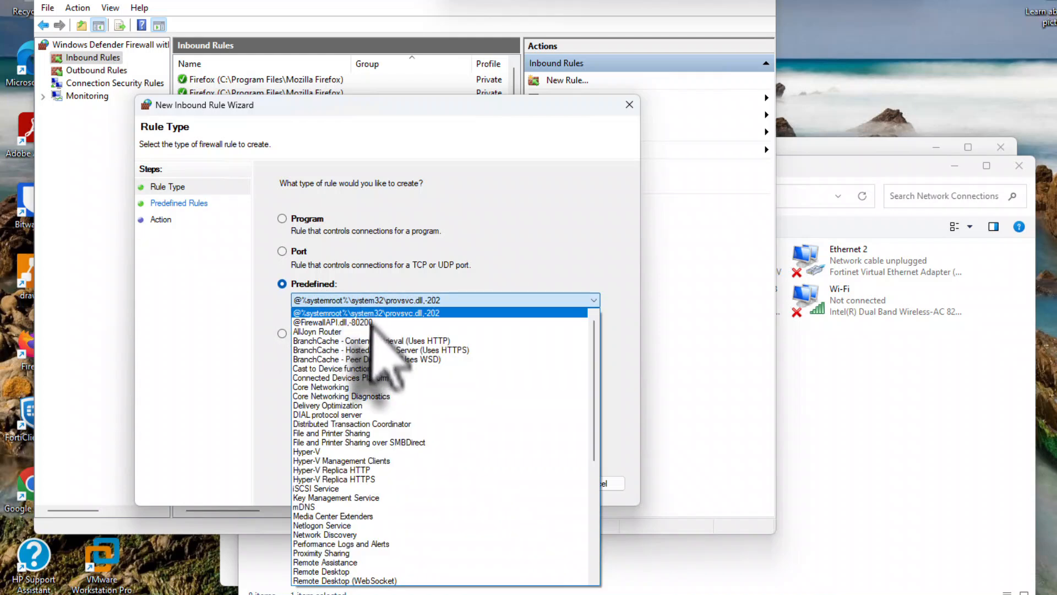
scroll(408, 416, down, 1)
scroll(408, 417, down, 2)
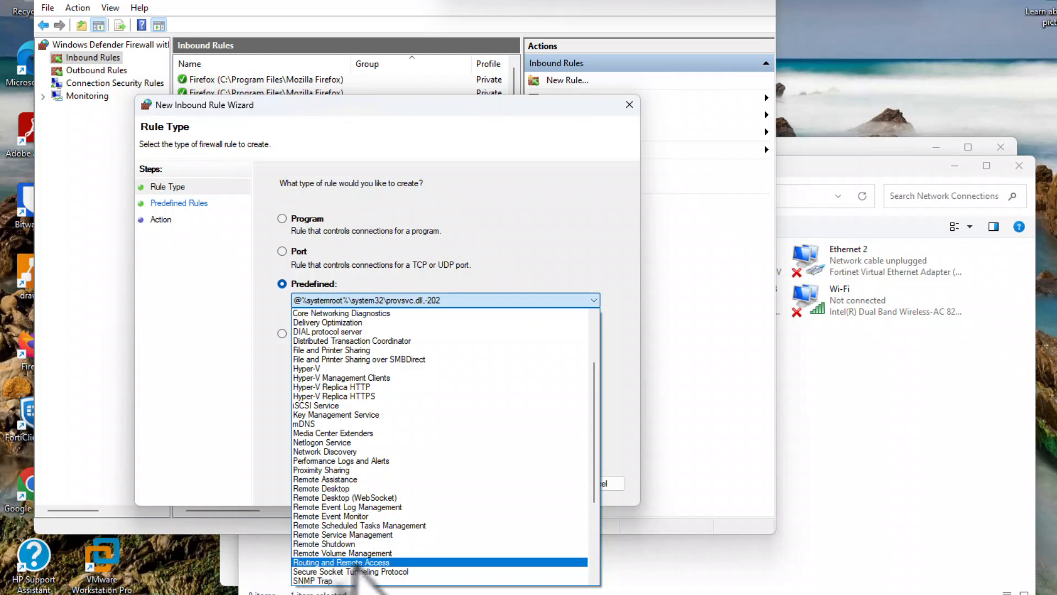
click(391, 562)
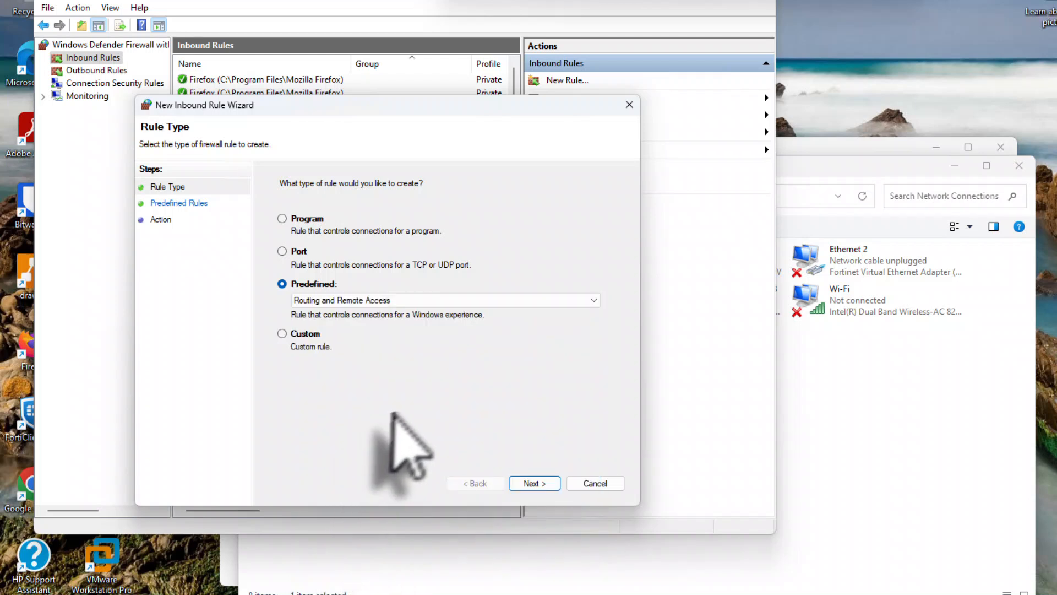
click(540, 486)
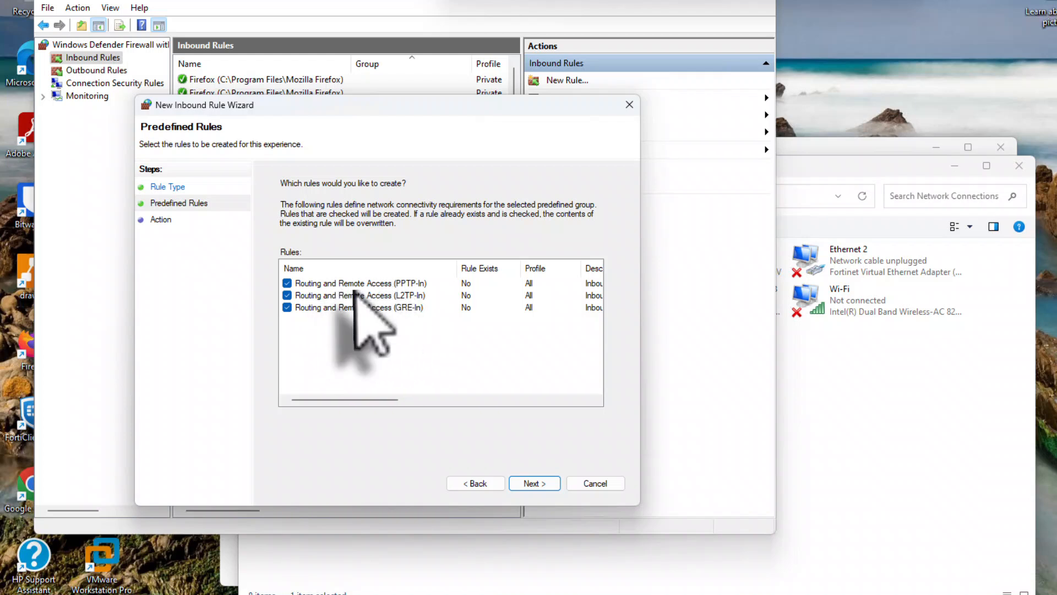
click(534, 486)
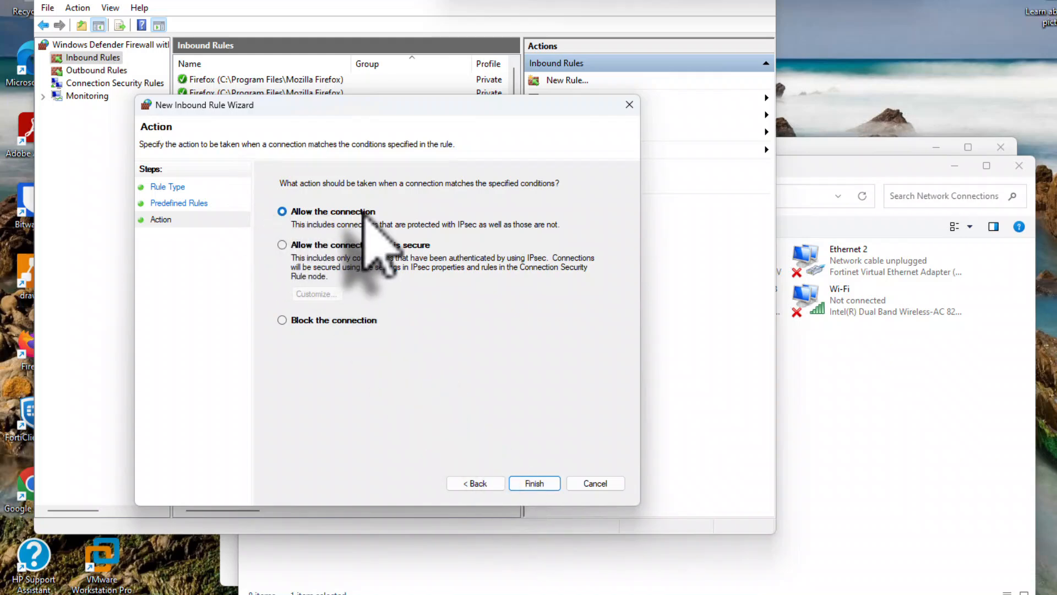
click(527, 486)
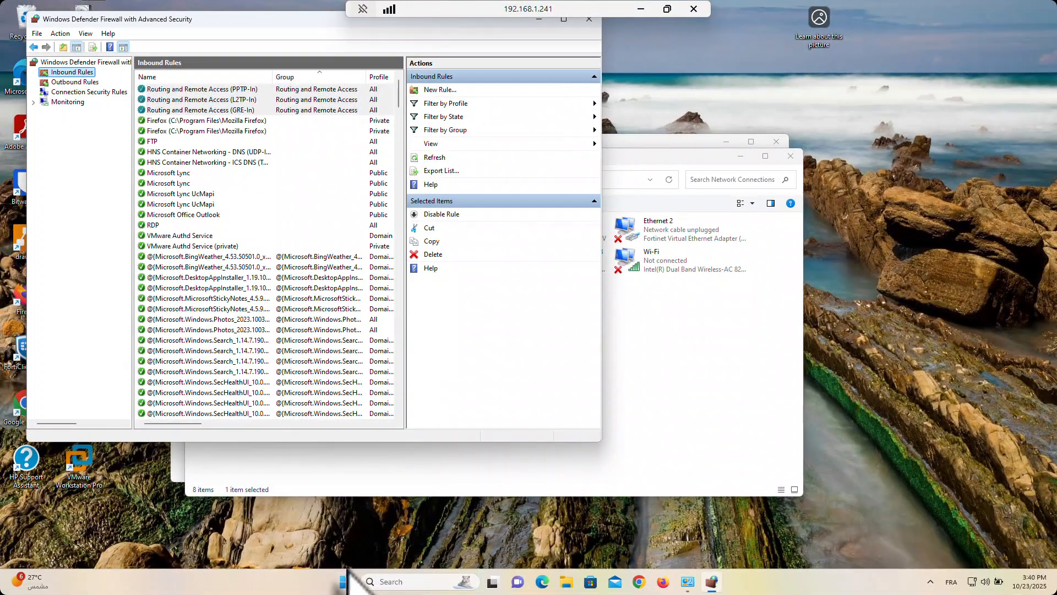
right_click(342, 581)
Step: Restart the remote PC and return to the local VPN settings page
mouse_move(348, 534)
click(427, 531)
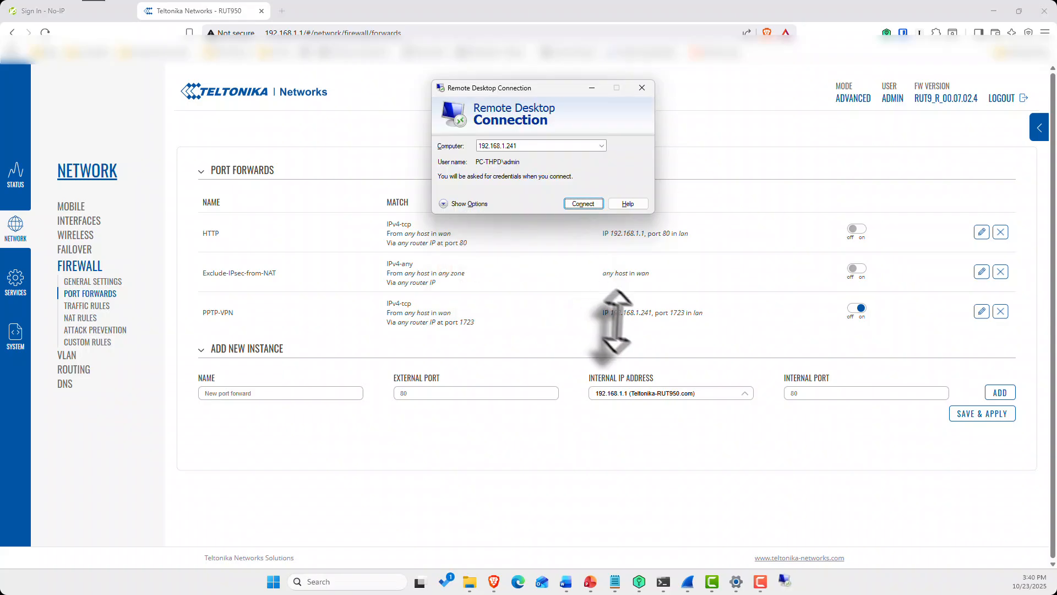
click(736, 583)
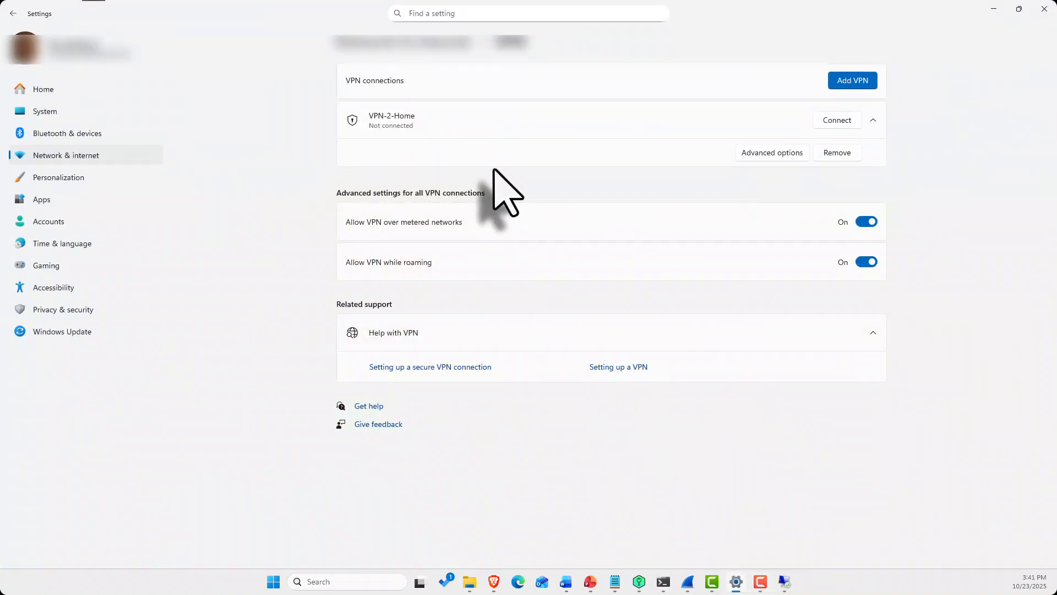
Step: Add a PPTP VPN named PC-2-PC-VPN with server myhomepc.ddns.net
click(851, 83)
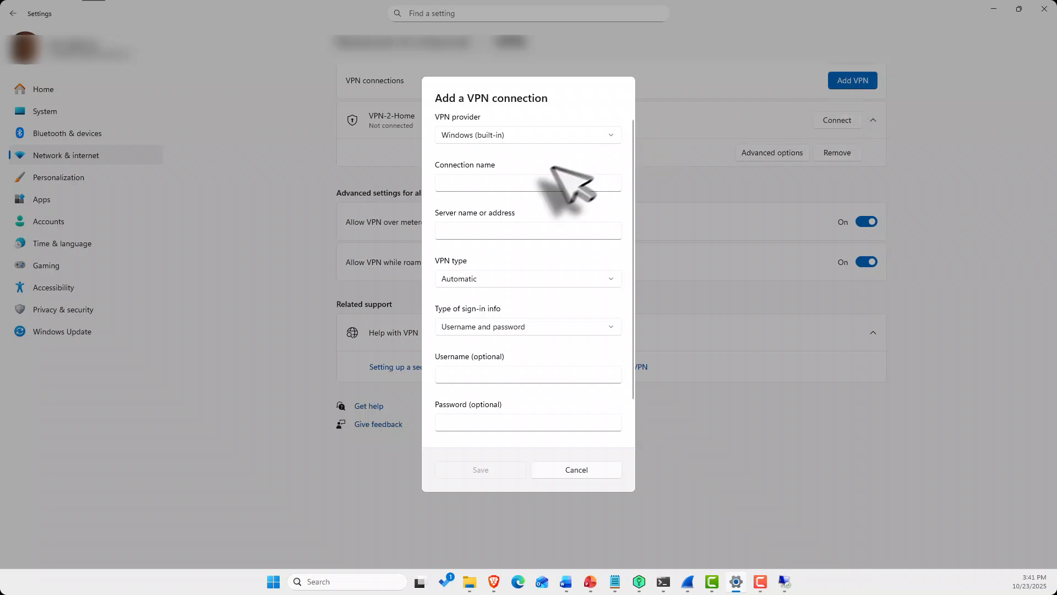
click(484, 185)
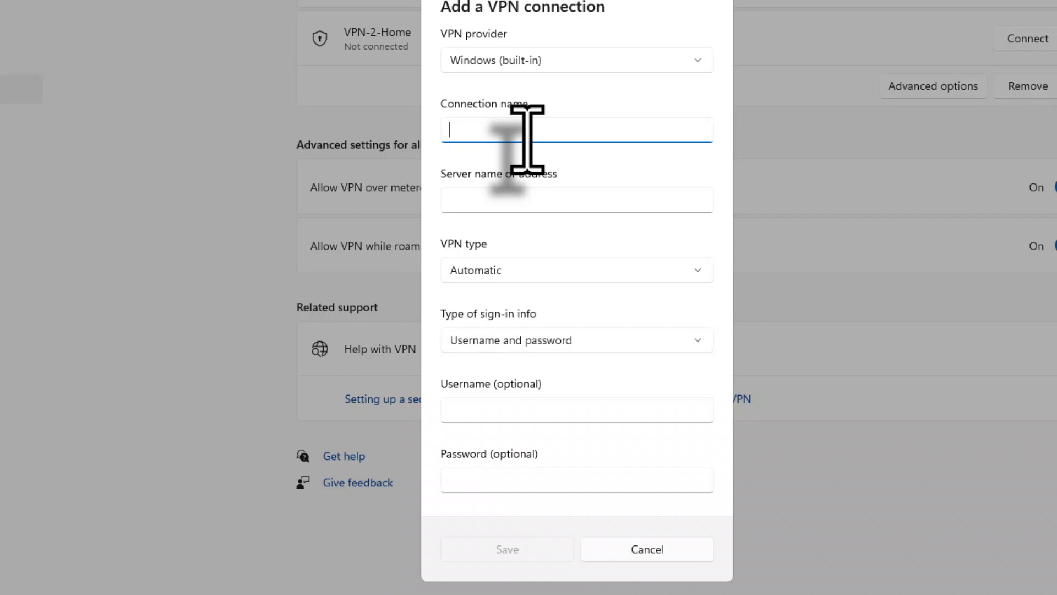
text(PC-2-PC-VPN)
click(497, 205)
text(m)
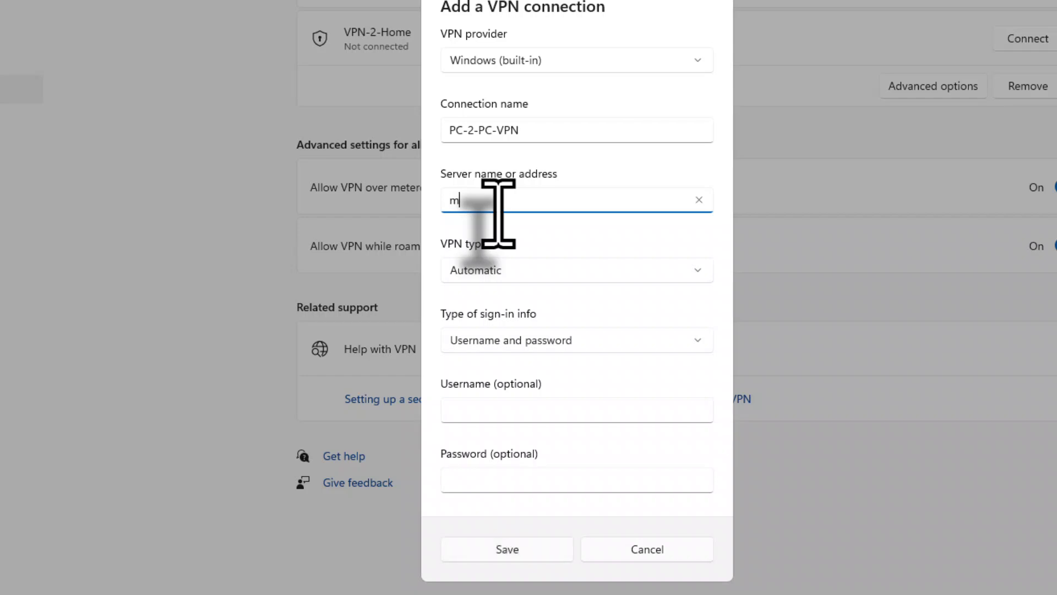
text(yhome-pc.ddns.net)
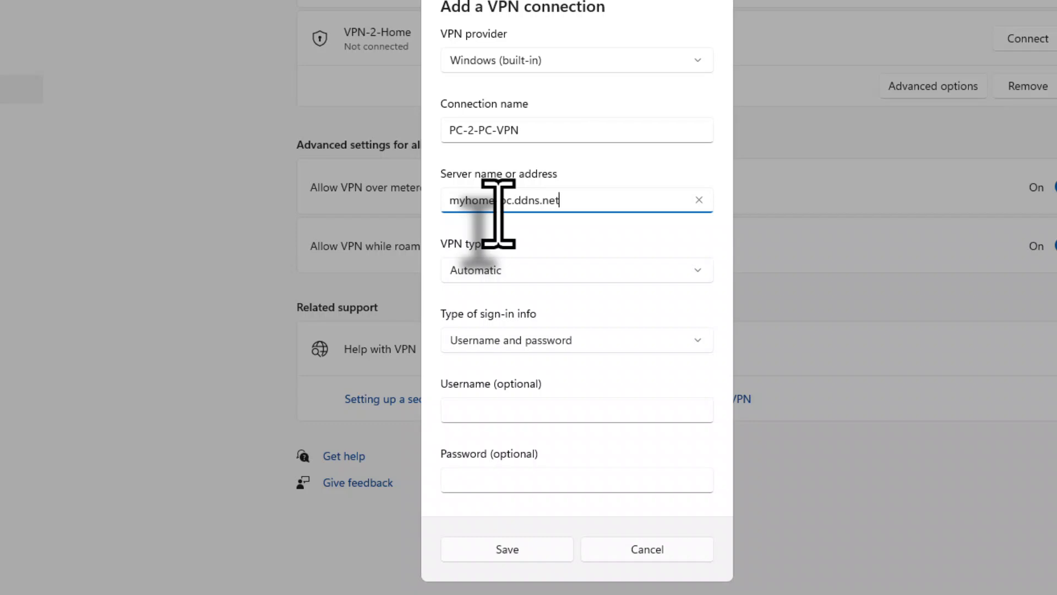
click(535, 273)
click(545, 424)
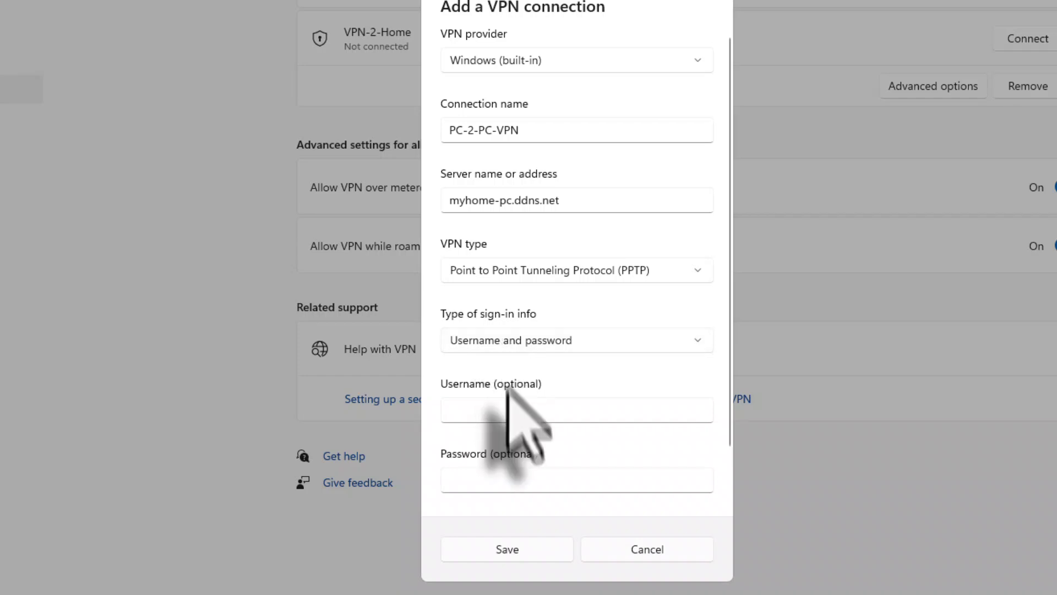
Step: Enter the VPN username and password and save the PC-2-PC-VPN connection
click(502, 414)
text(admin)
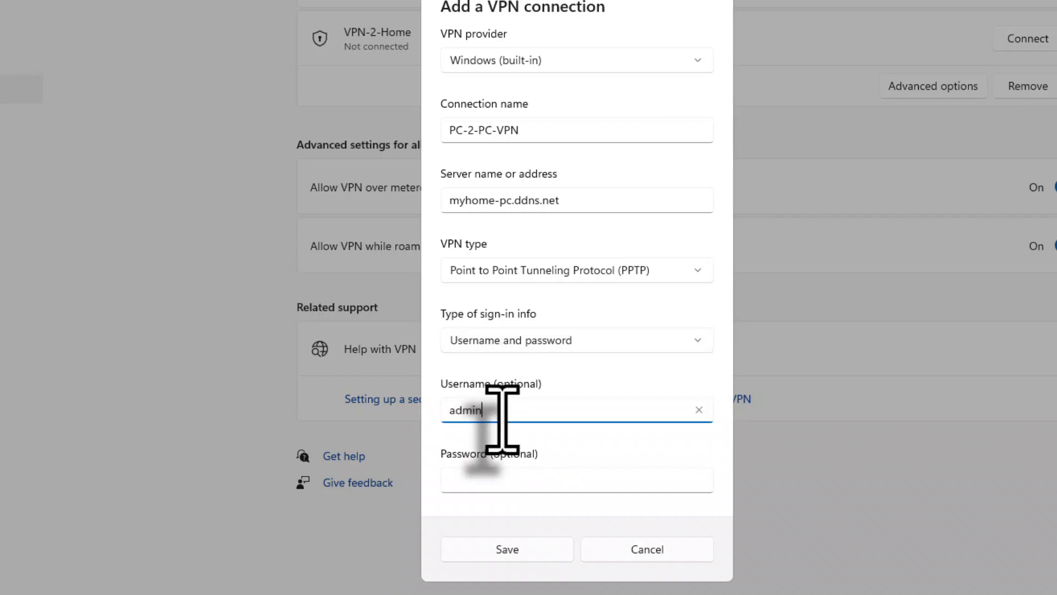
key(Tab)
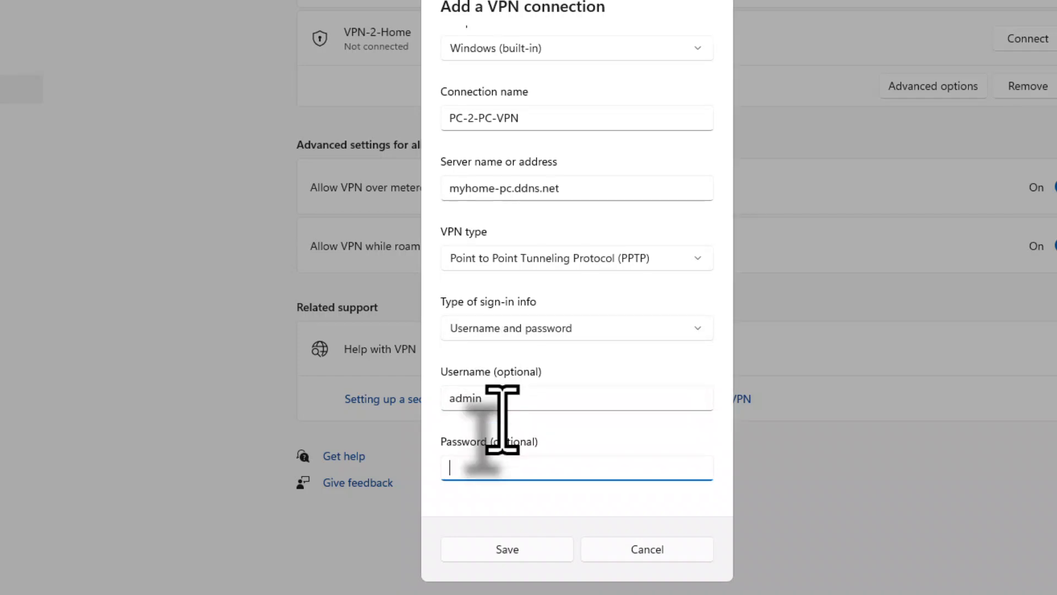
text(************)
click(526, 551)
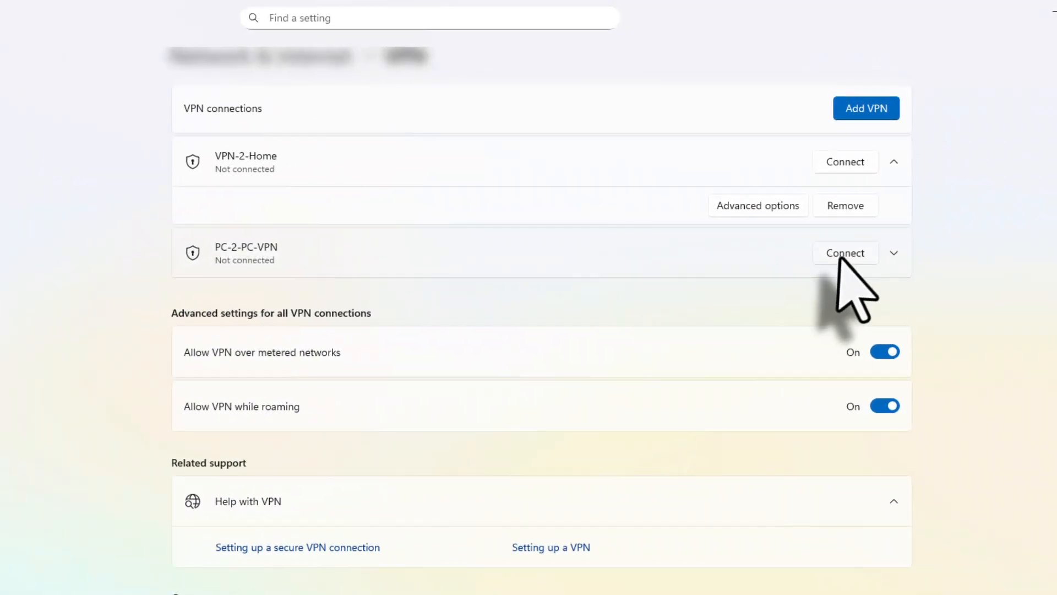
Step: Connect the PC-2-PC-VPN tunnel, sign in to 192.168.1.241 over Remote Desktop, then minimize the session
click(840, 258)
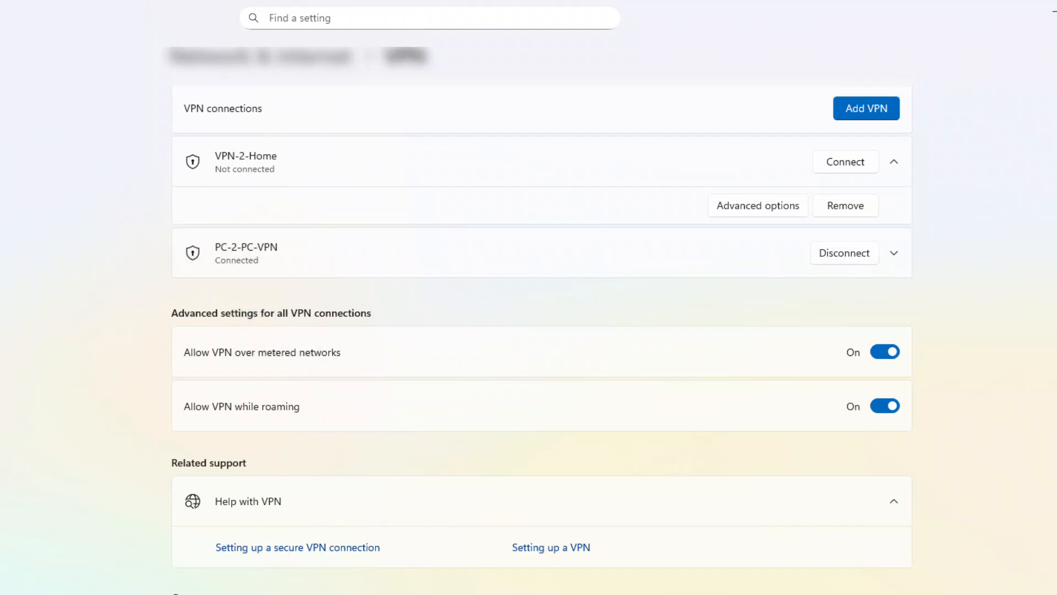
click(789, 585)
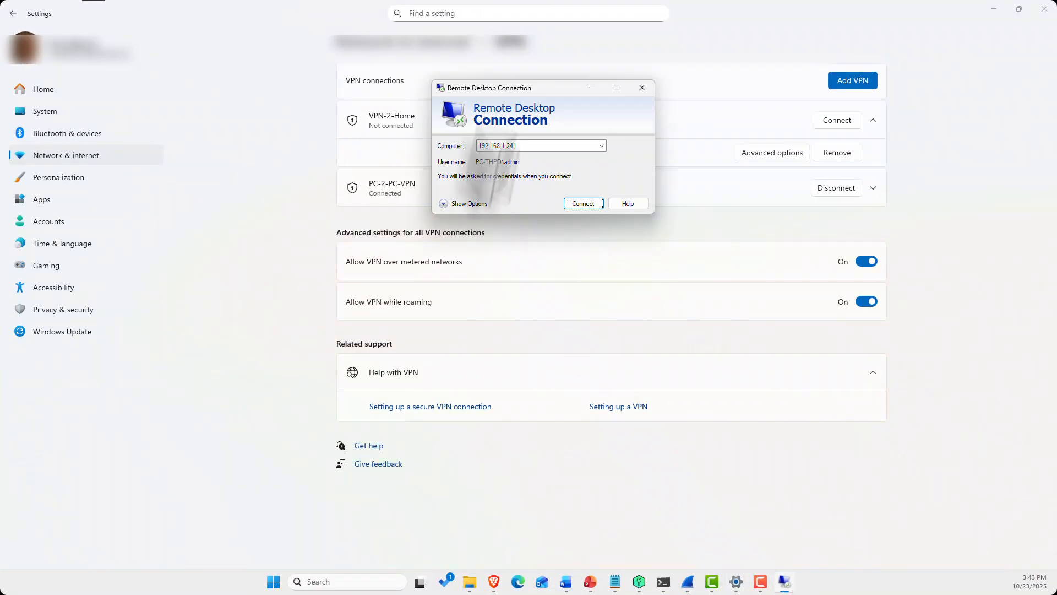
click(583, 203)
text(********)
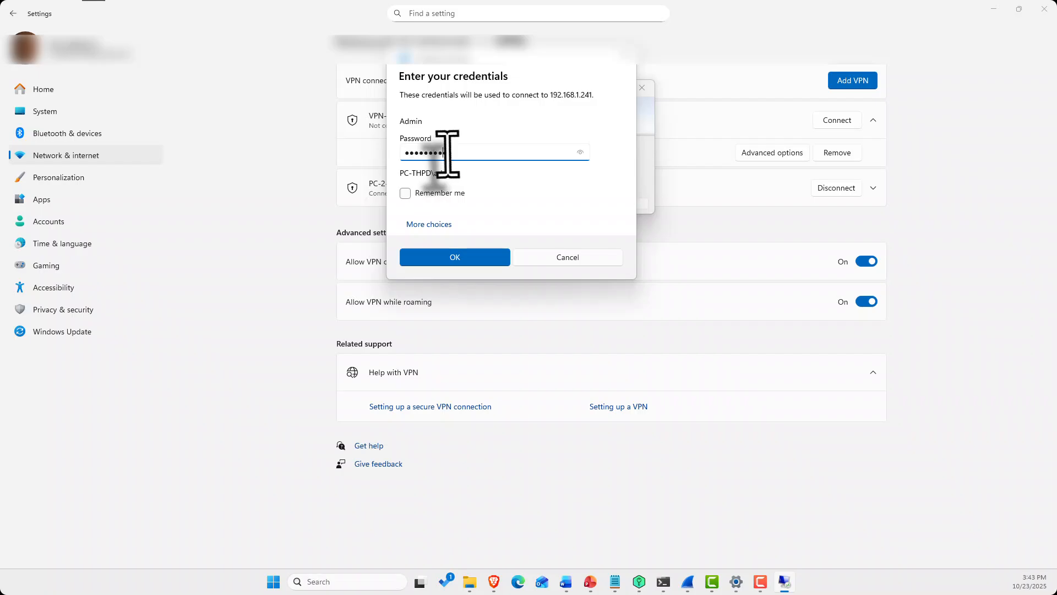
key(Return)
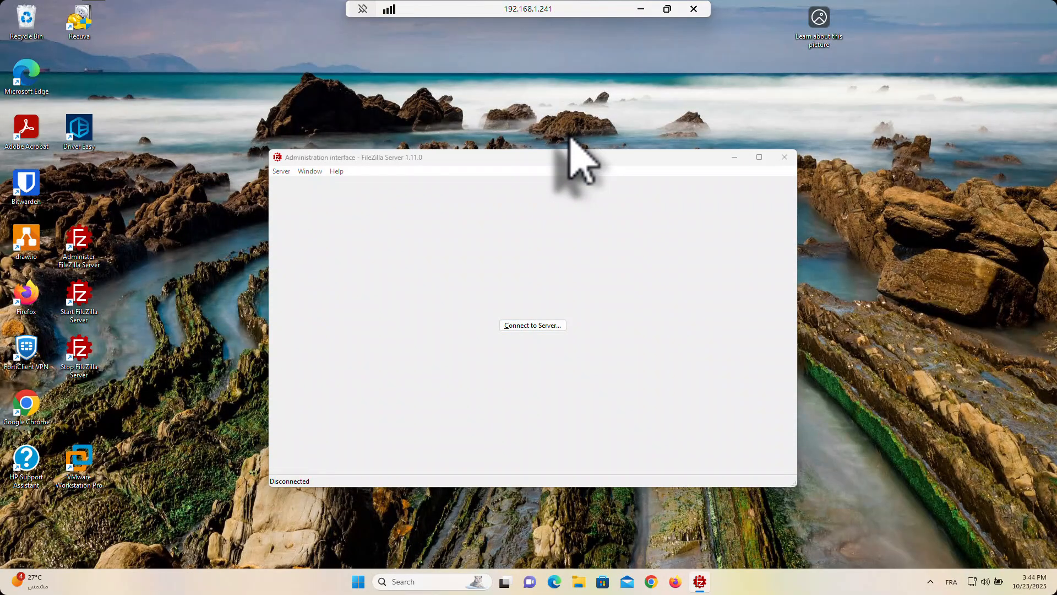
click(641, 9)
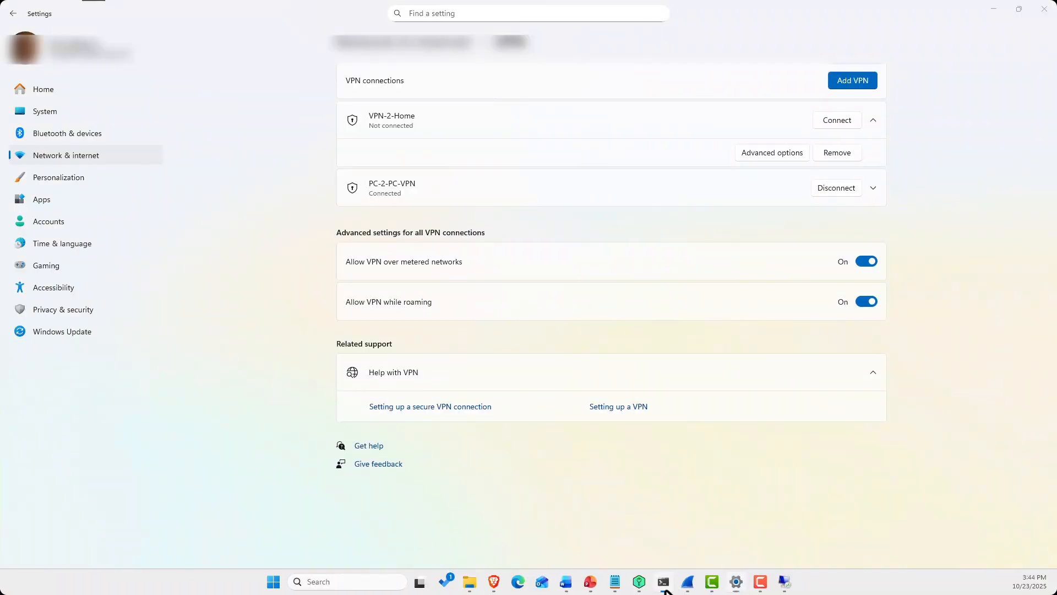
Step: Run tracert -d 192.168.1.241 in PowerShell and highlight the first hop 192.168.20.1
click(663, 581)
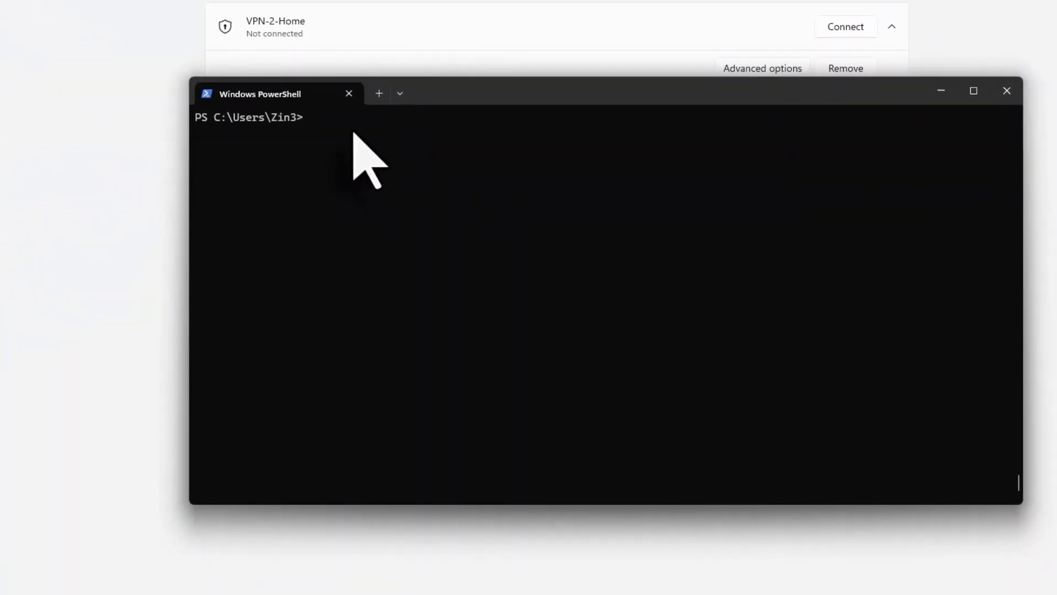
text(tracert -d 192.168.1.241)
key(Return)
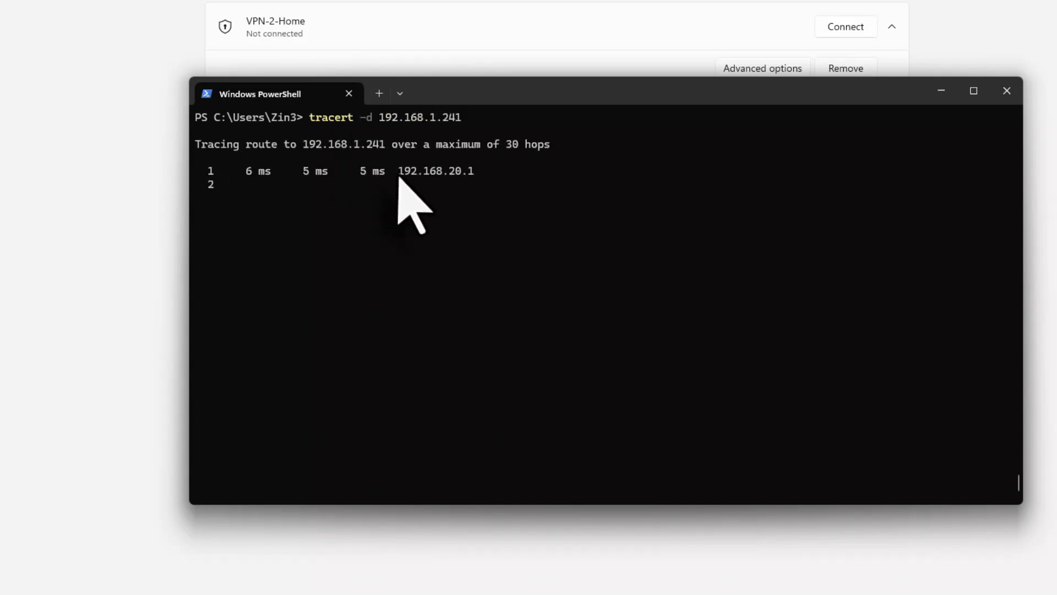
drag(398, 177, 472, 178)
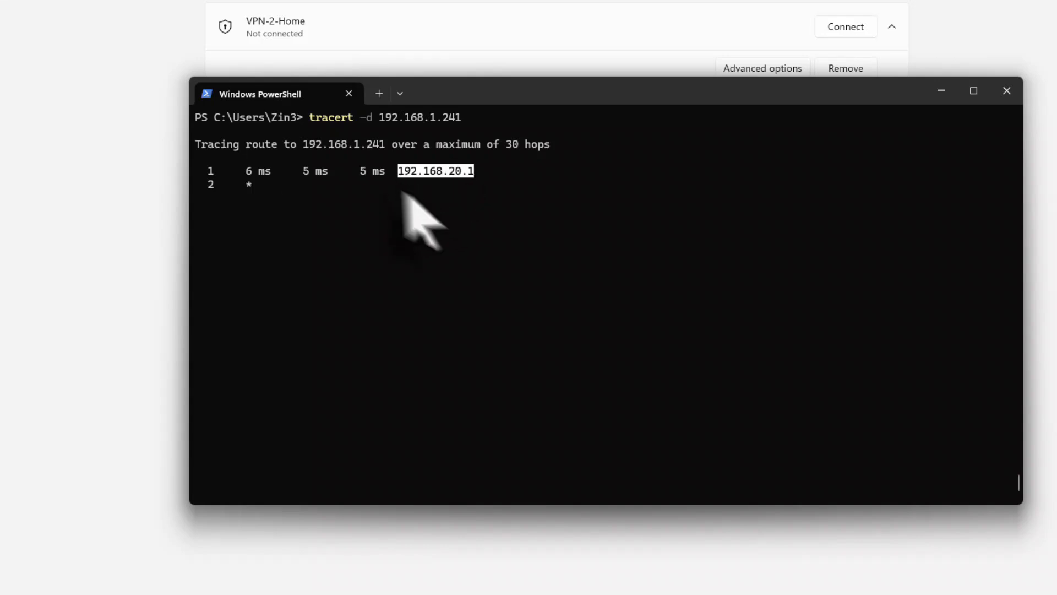